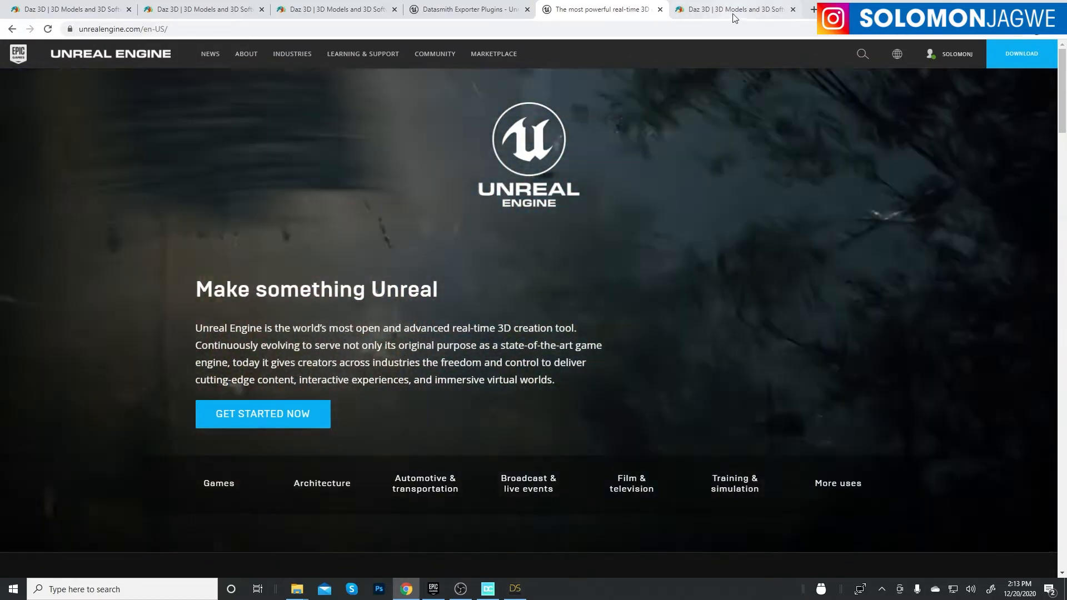
- Look over the Daz 3D home page and compare it with the Unreal Engine home page
left_click(734, 10)
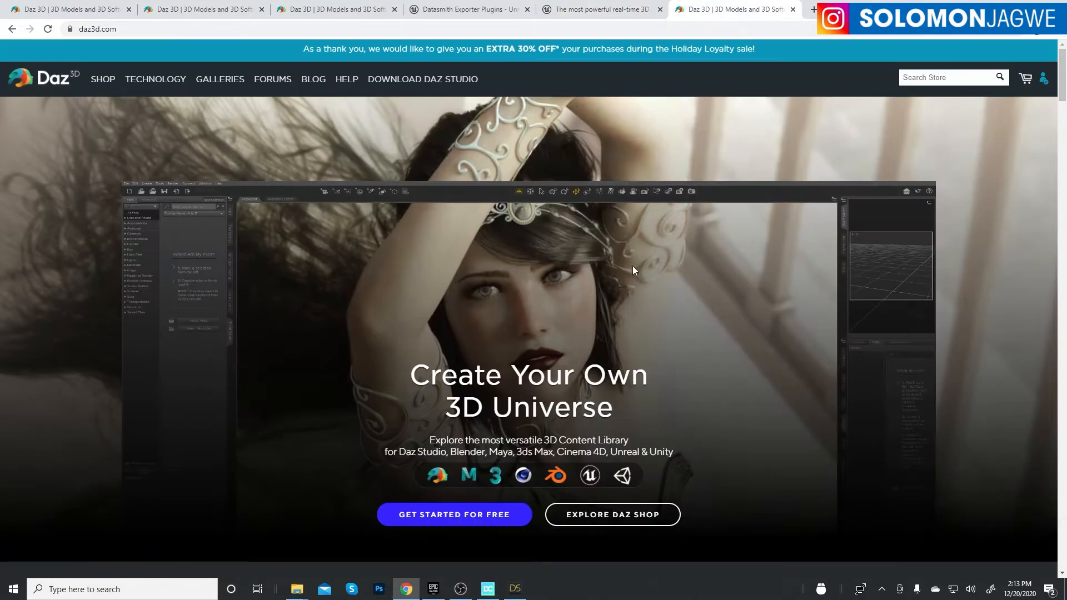
scroll(669, 275, "down", 3)
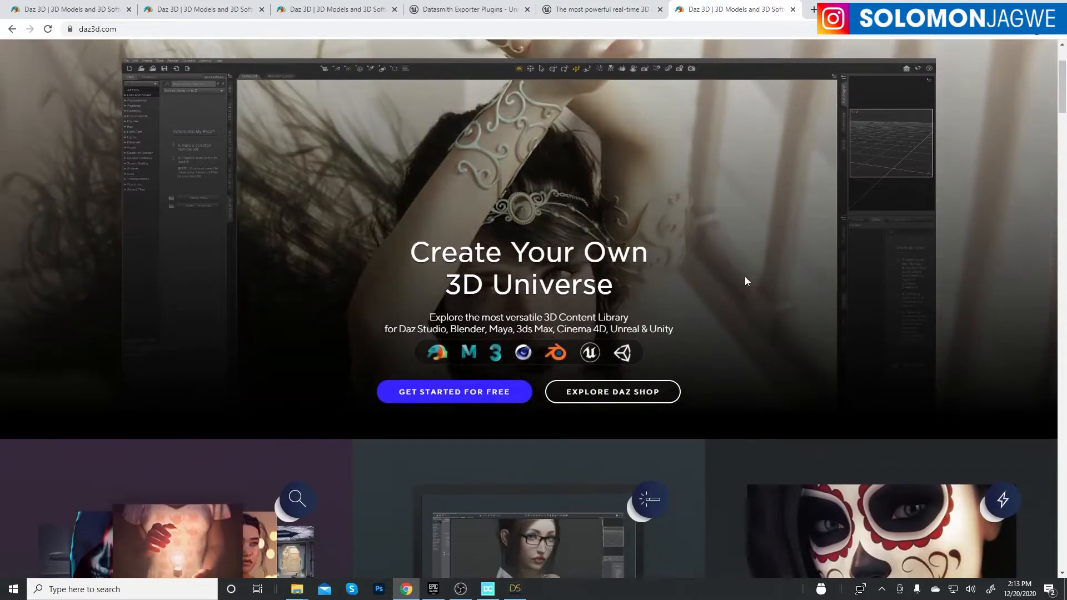
scroll(745, 278, "up", 3)
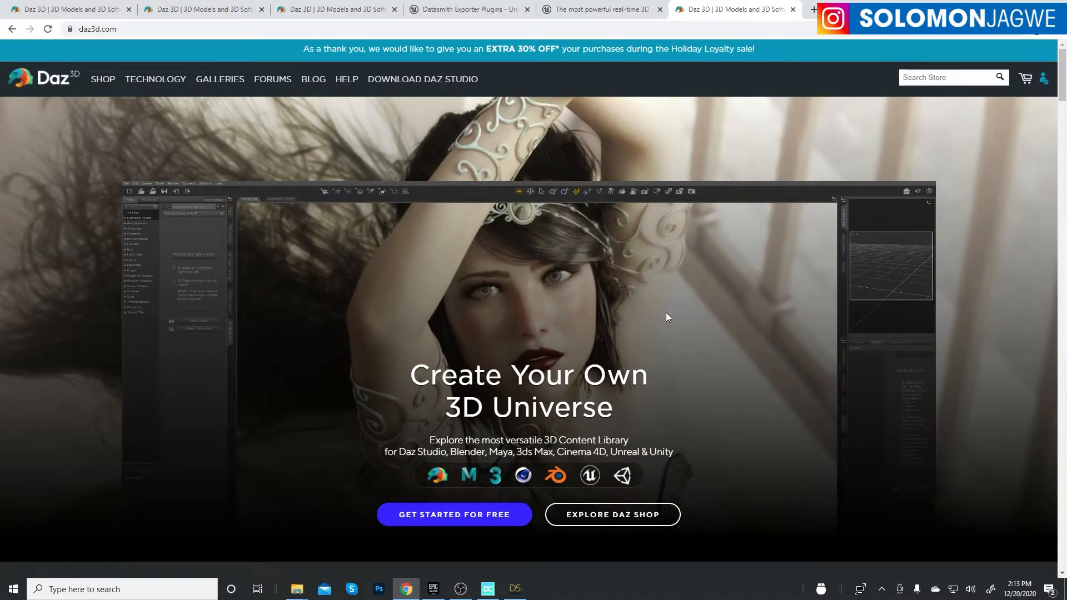
scroll(710, 318, "down", 1)
scroll(710, 318, "up", 1)
left_click(589, 10)
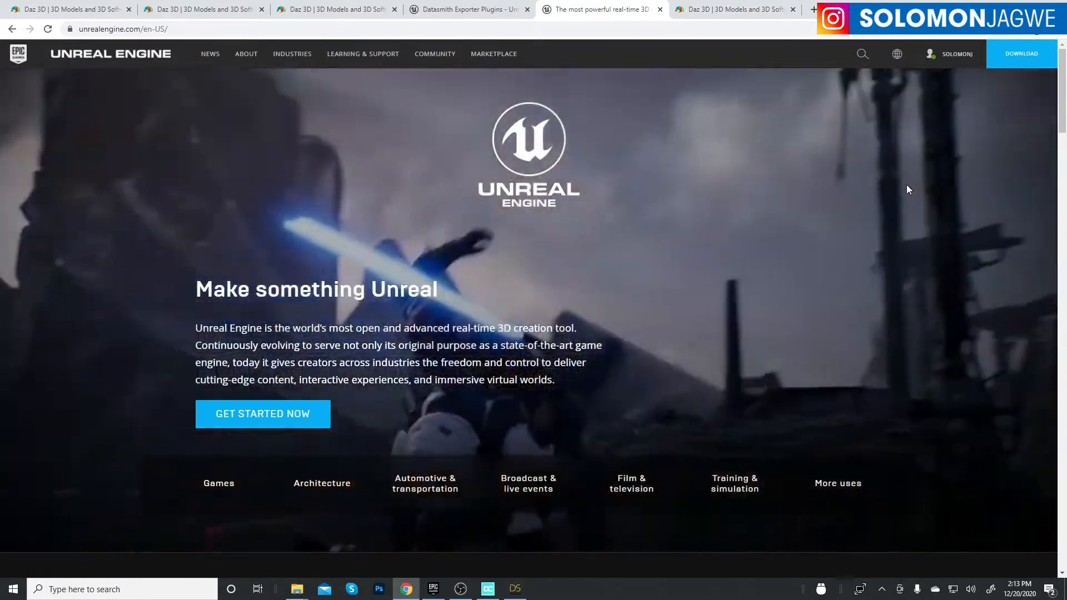
left_click(744, 12)
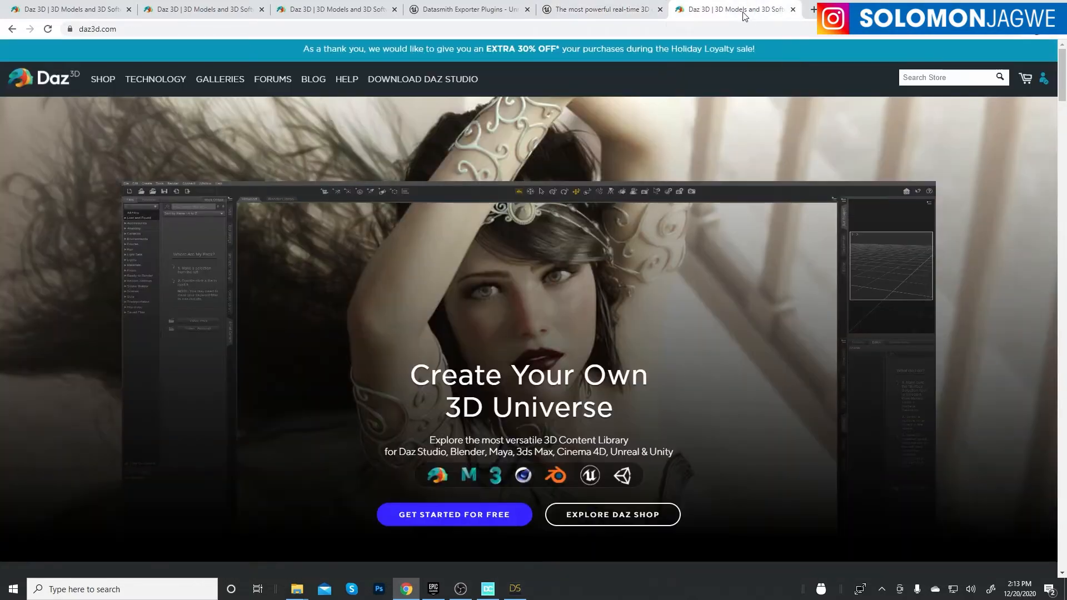
scroll(678, 273, "down", 2)
scroll(678, 273, "up", 2)
- Switch to DazCentral, look over the available bridges, and open the Daz to Unreal bridge's overview
left_click(487, 589)
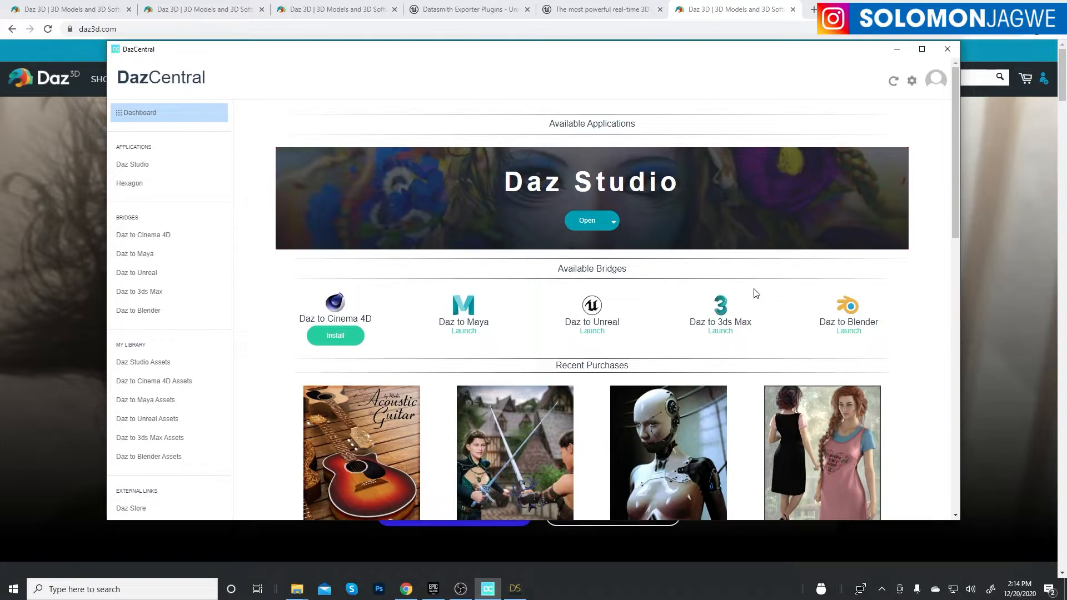
left_click(735, 17)
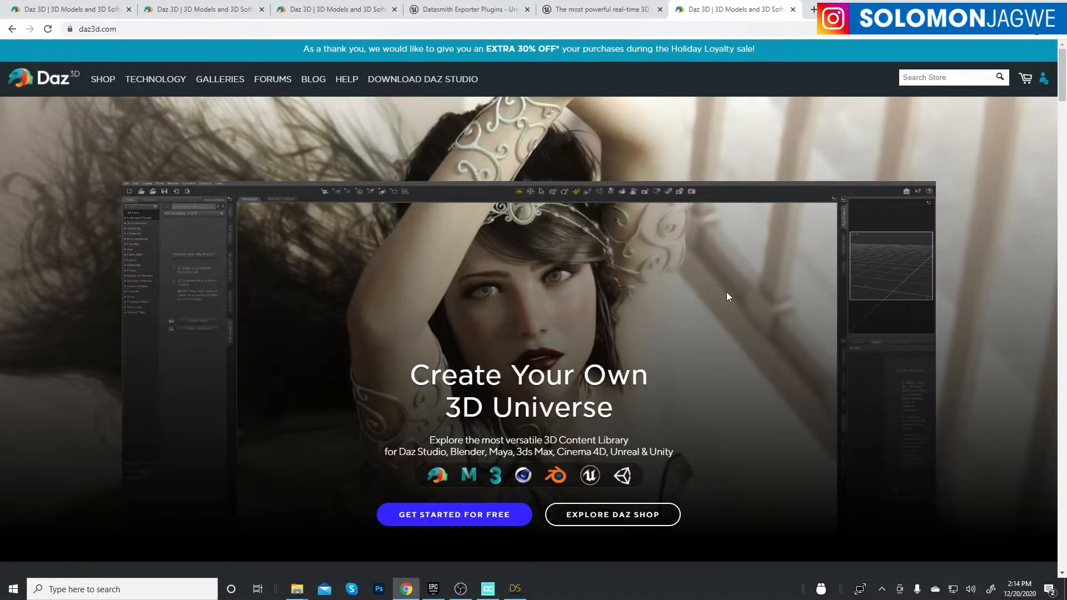
scroll(638, 258, "down", 2)
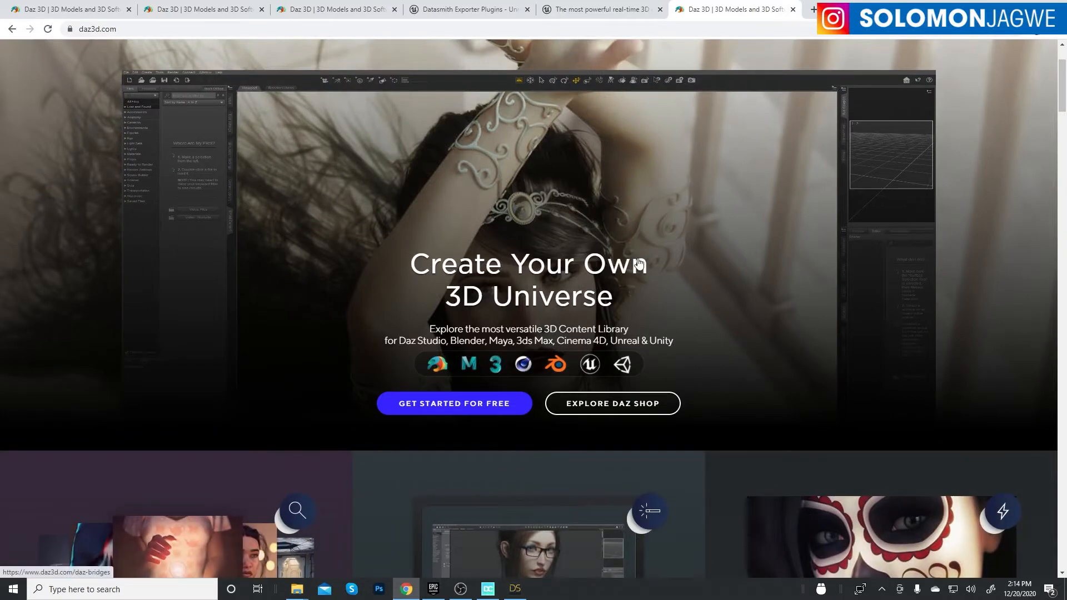
scroll(638, 262, "up", 2)
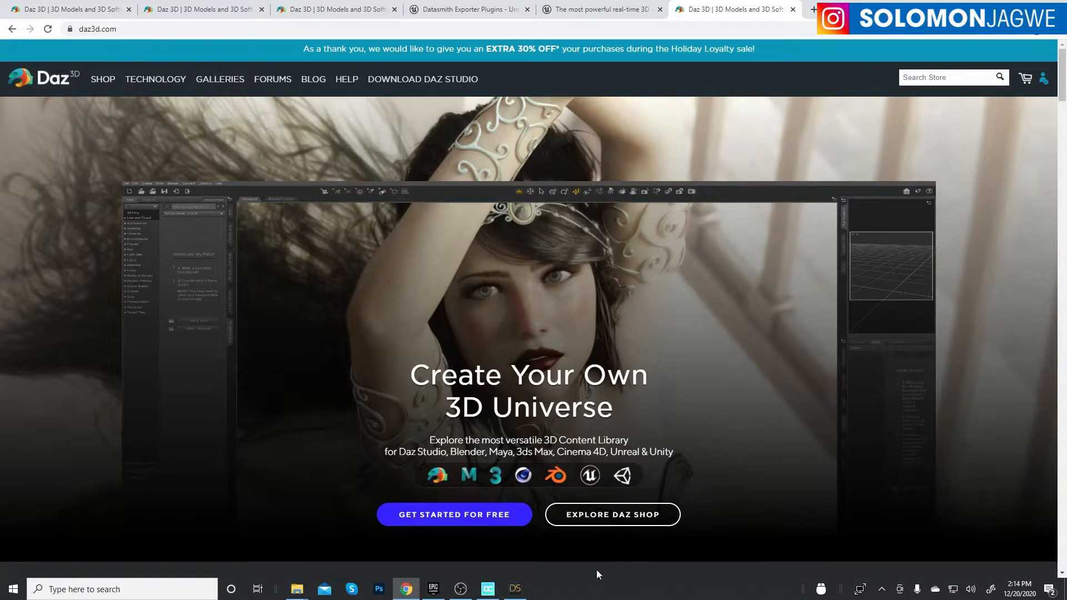
left_click(487, 589)
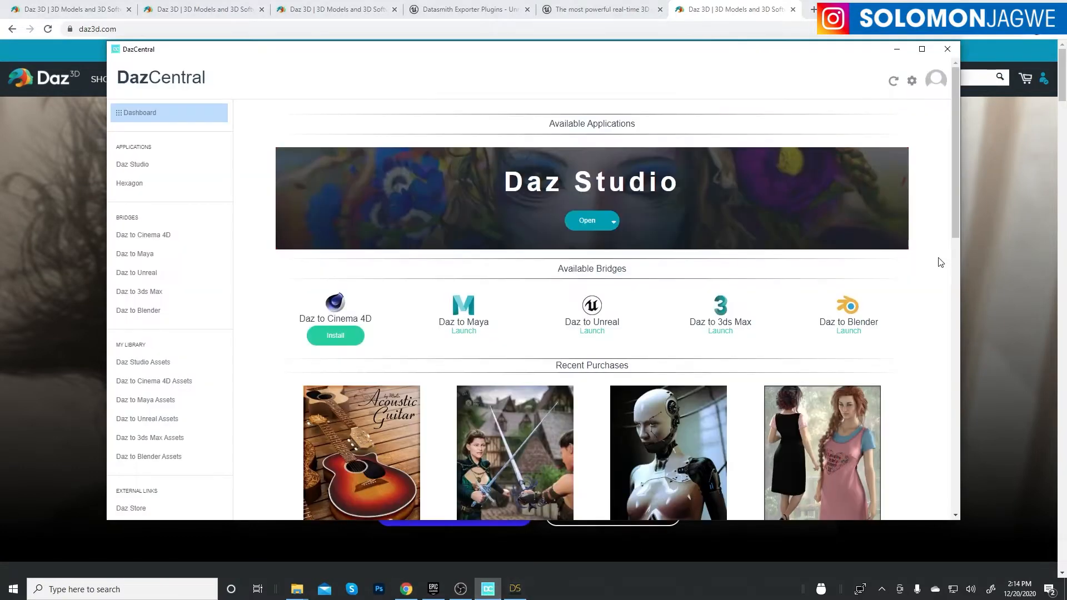
scroll(938, 258, "down", 1)
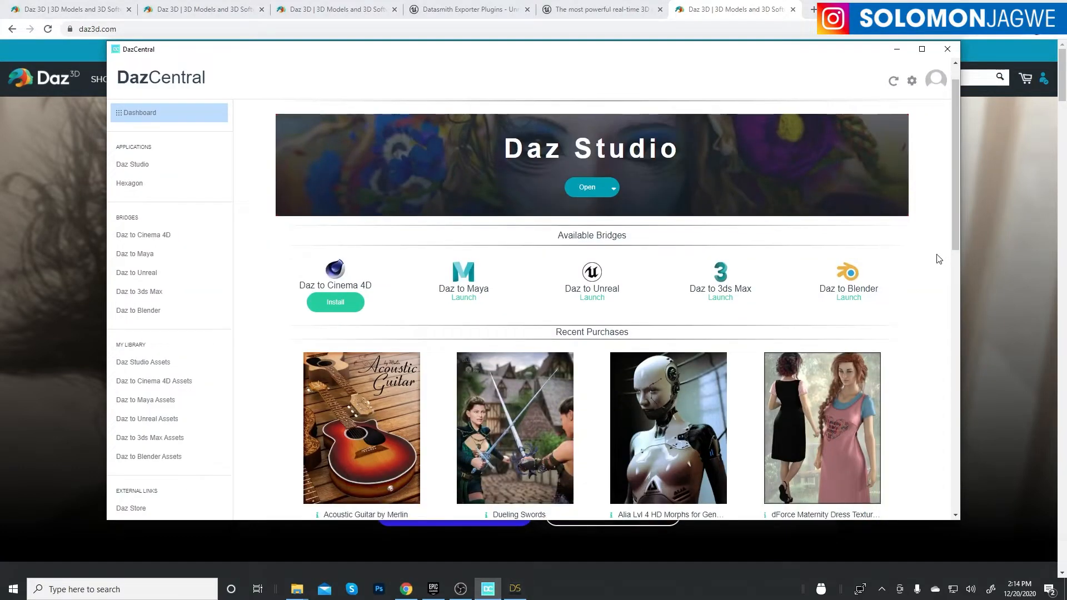
left_click(149, 275)
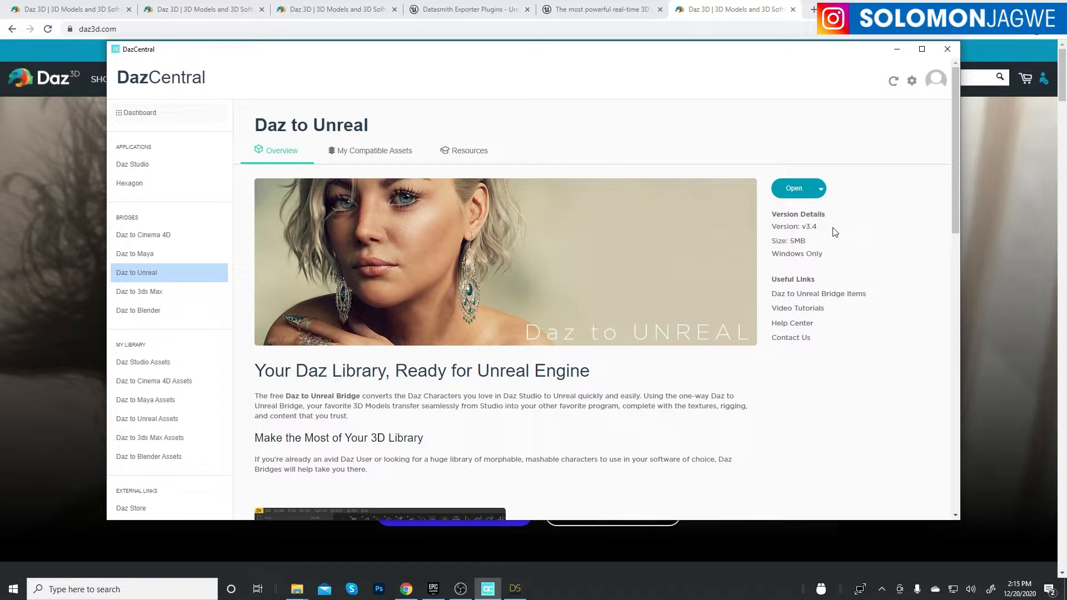
- Return to the Daz 3D website in the browser and open the Unreal Engine bridge page at its Get Daz to Unreal Bridge sign-up form
left_click(938, 13)
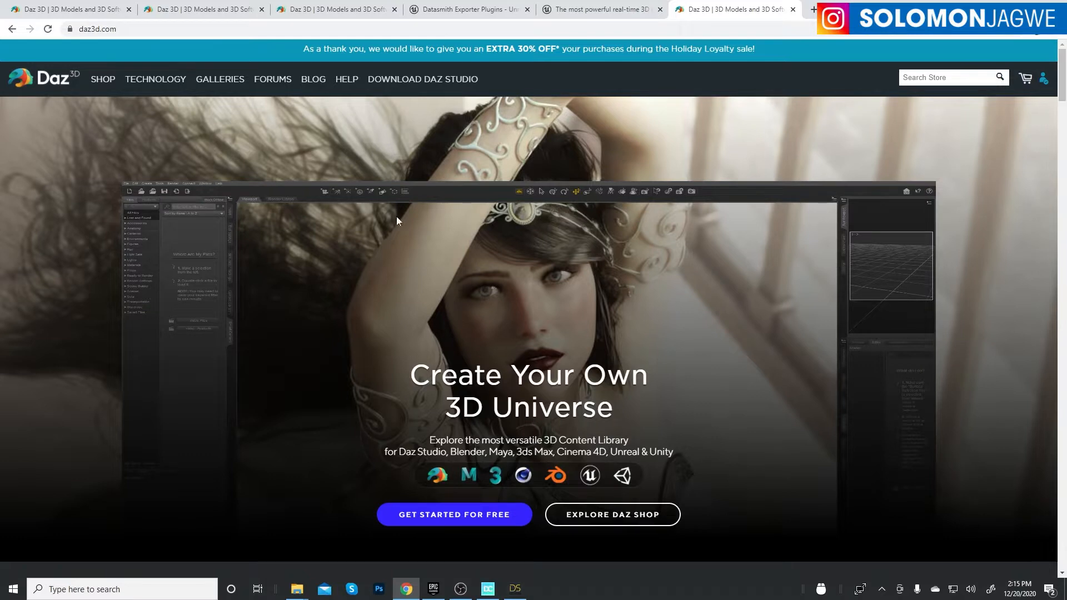
scroll(469, 271, "down", 2)
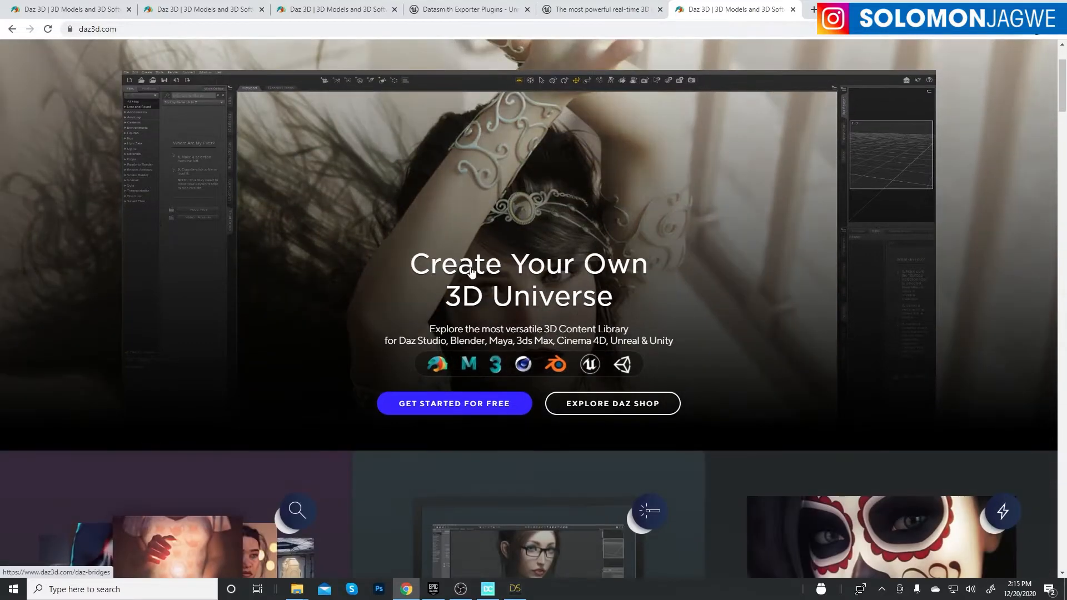
left_click(531, 347)
scroll(787, 248, "down", 3)
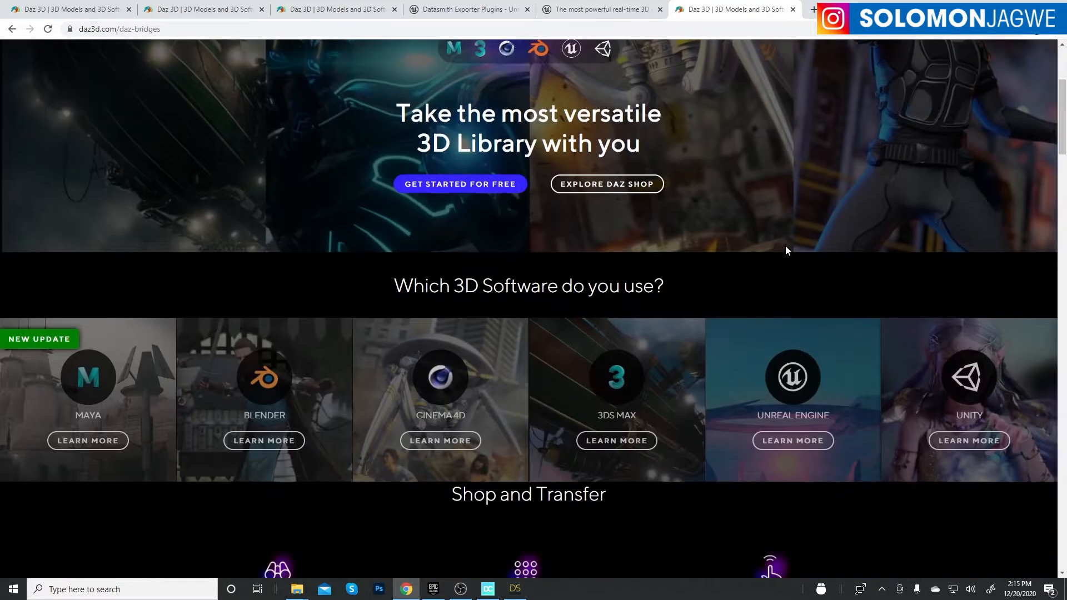
scroll(799, 311, "down", 2)
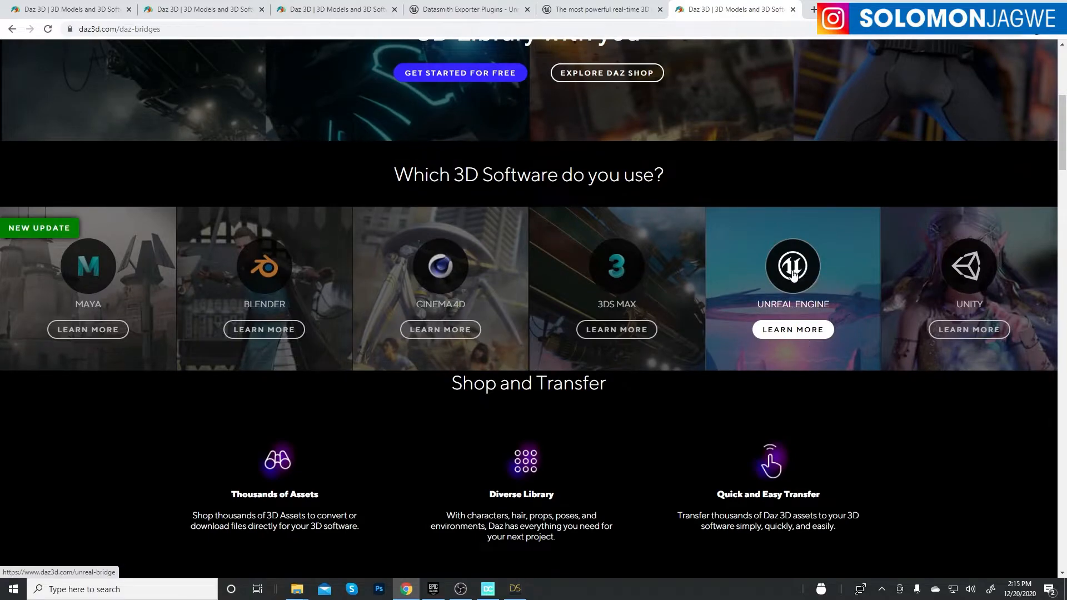
left_click(794, 276)
scroll(708, 292, "down", 5)
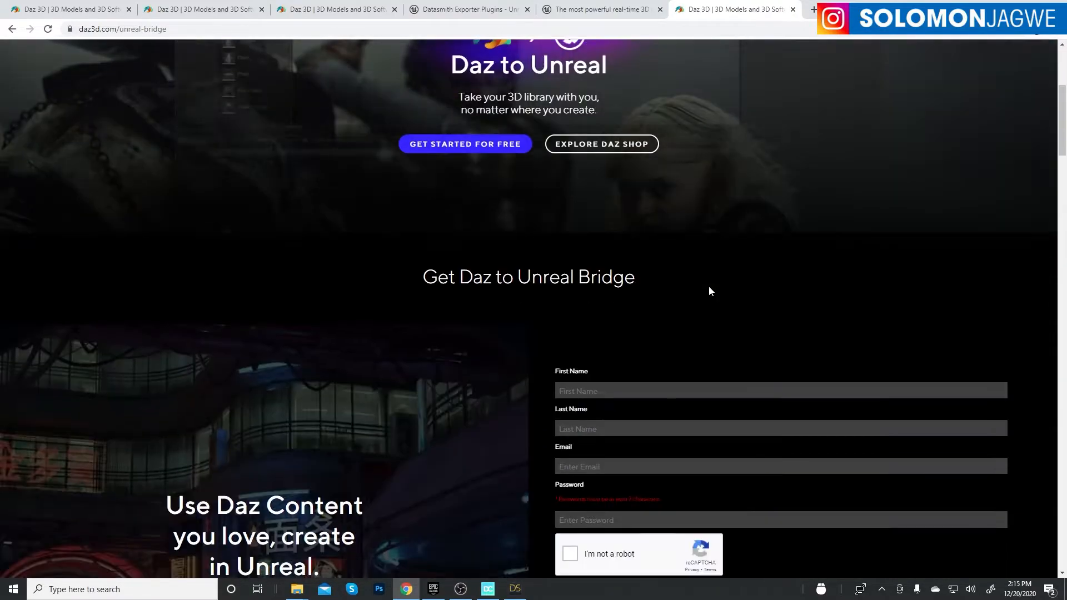
scroll(709, 319, "down", 2)
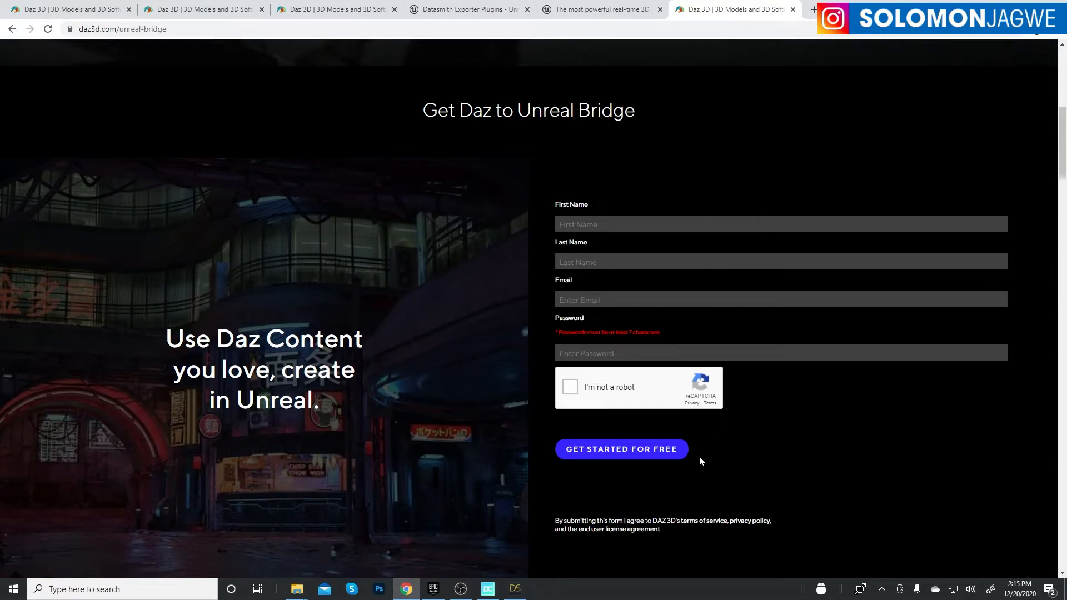
- Switch back to DazCentral and examine the Daz to Unreal bridge's open and uninstall options and the dashboard
left_click(485, 587)
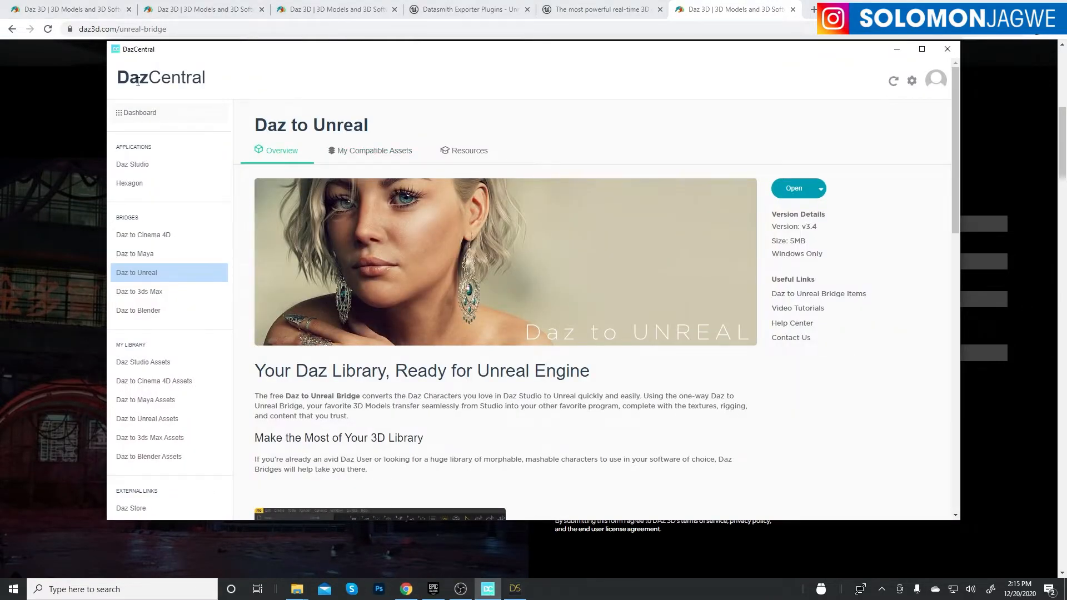
left_click(821, 192)
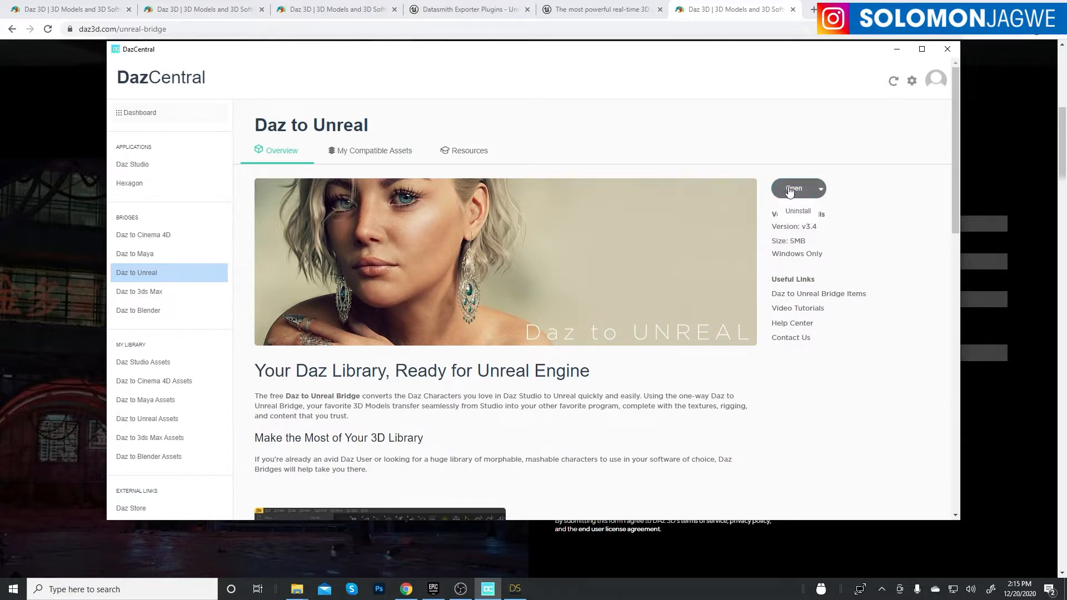
left_click(890, 196)
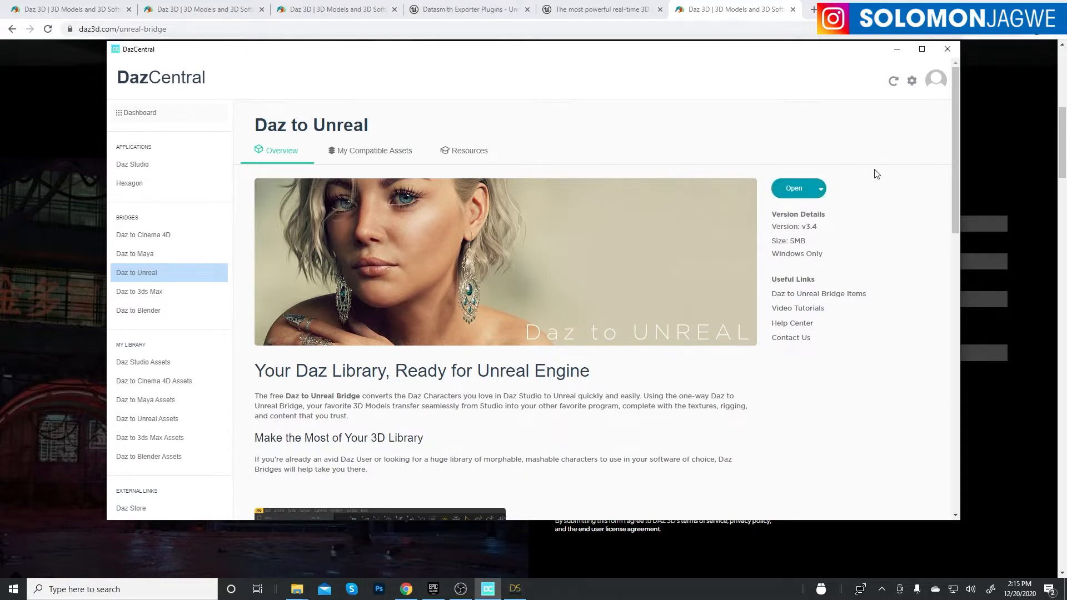
left_click(912, 81)
left_click(133, 112)
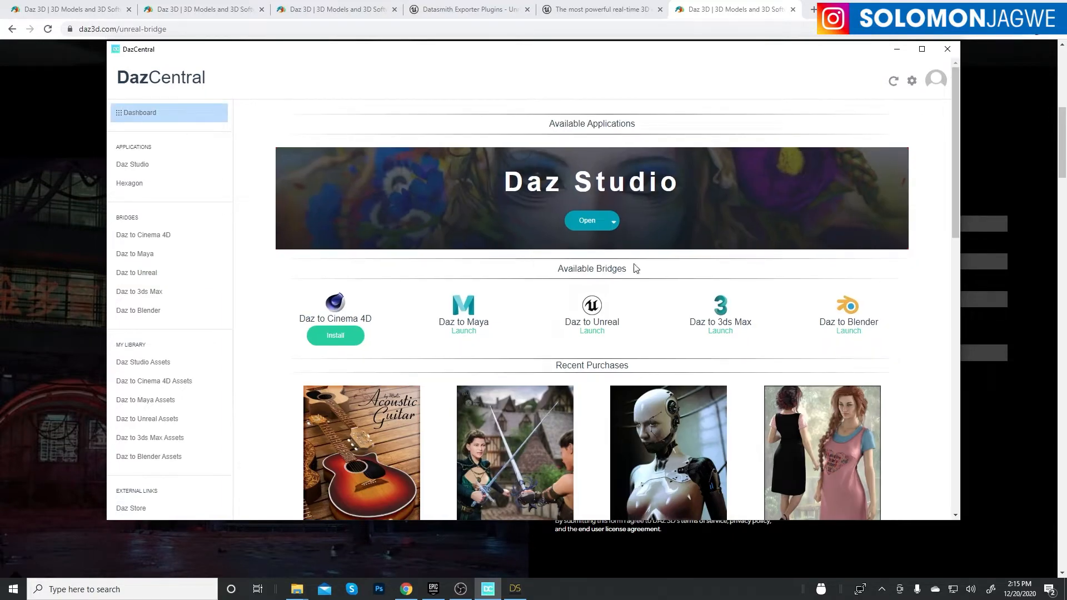
left_click(132, 274)
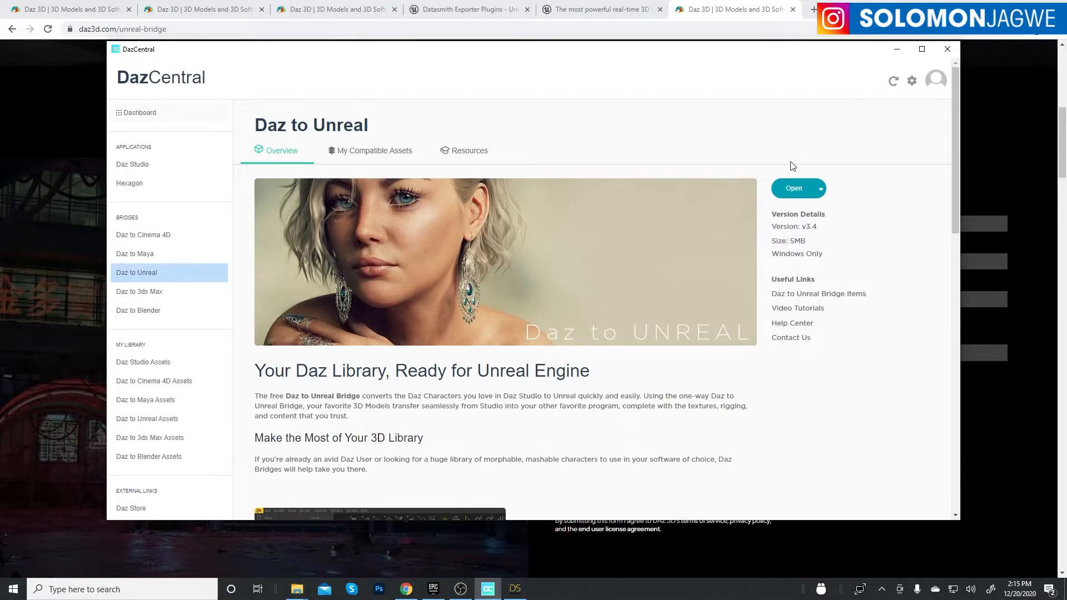
- Review the application install locations in the DazCentral settings, including the Unreal Engine install location
left_click(911, 82)
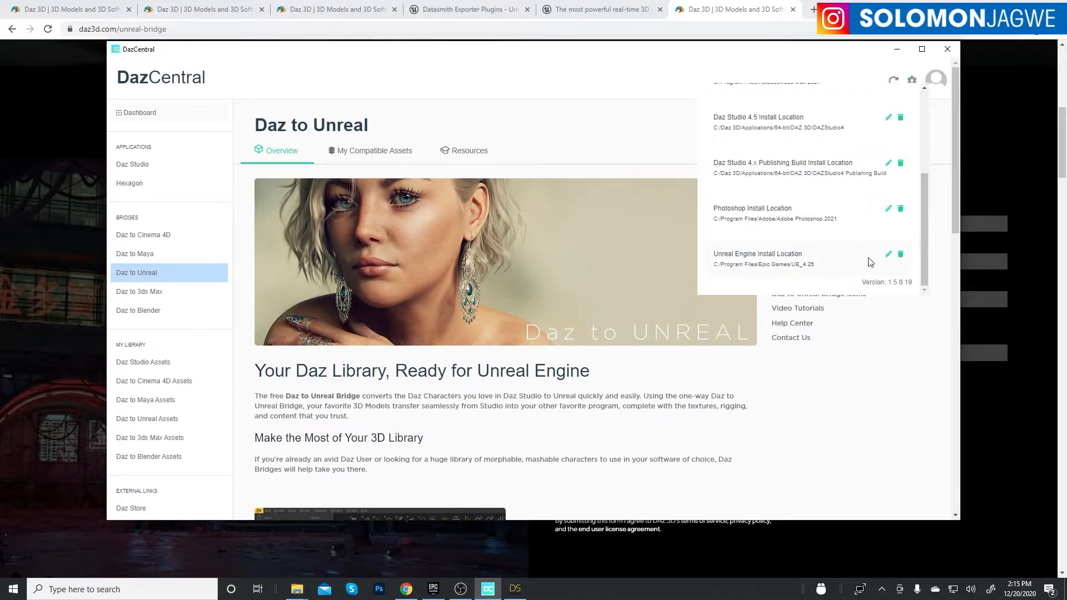
left_click_drag(926, 225, 926, 125)
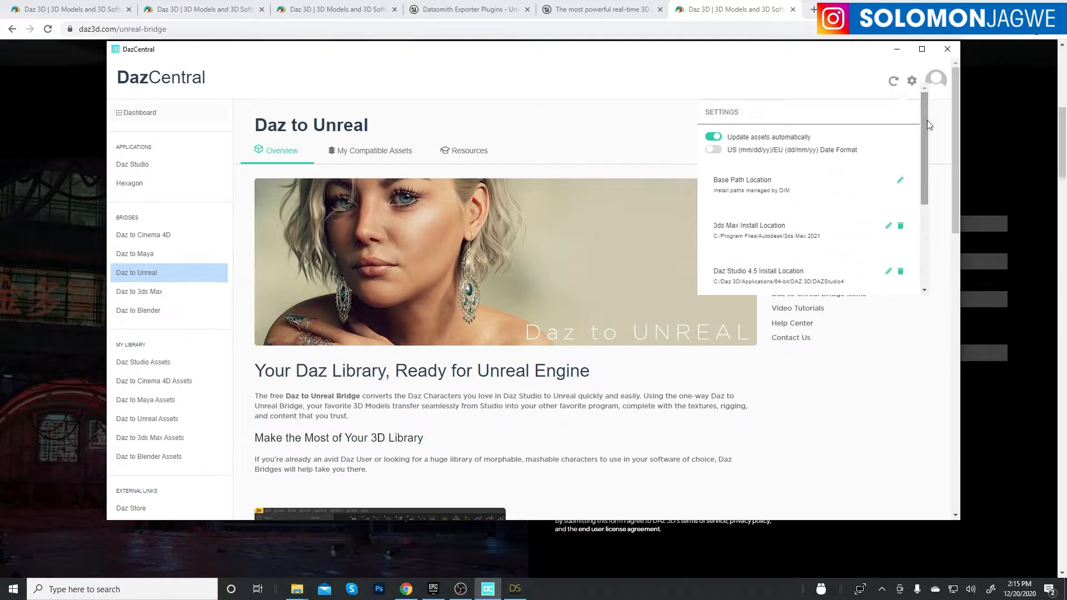
scroll(837, 276, "down", 3)
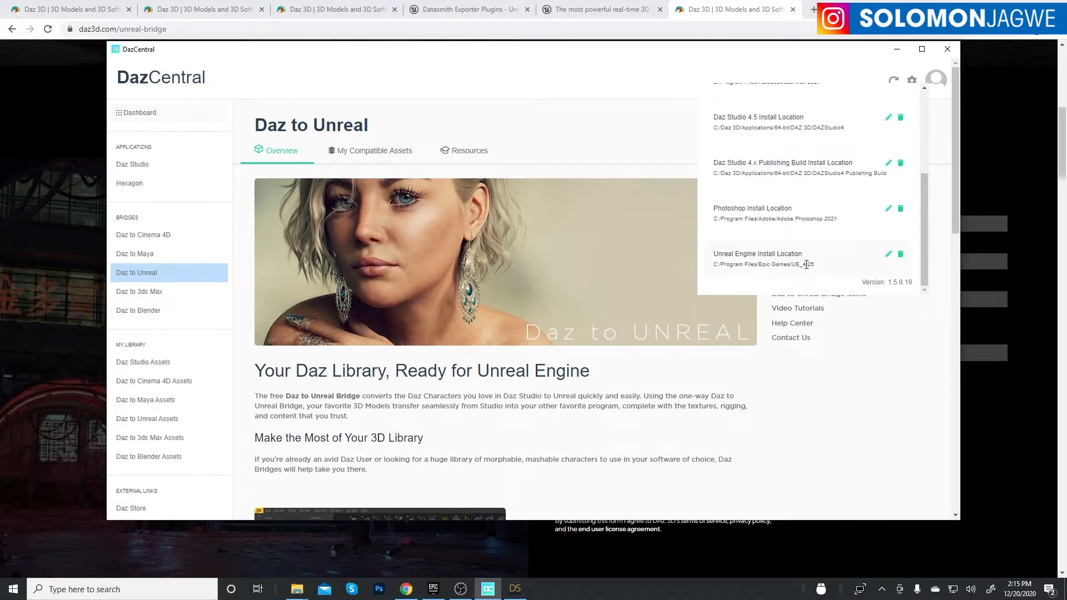
left_click(580, 385)
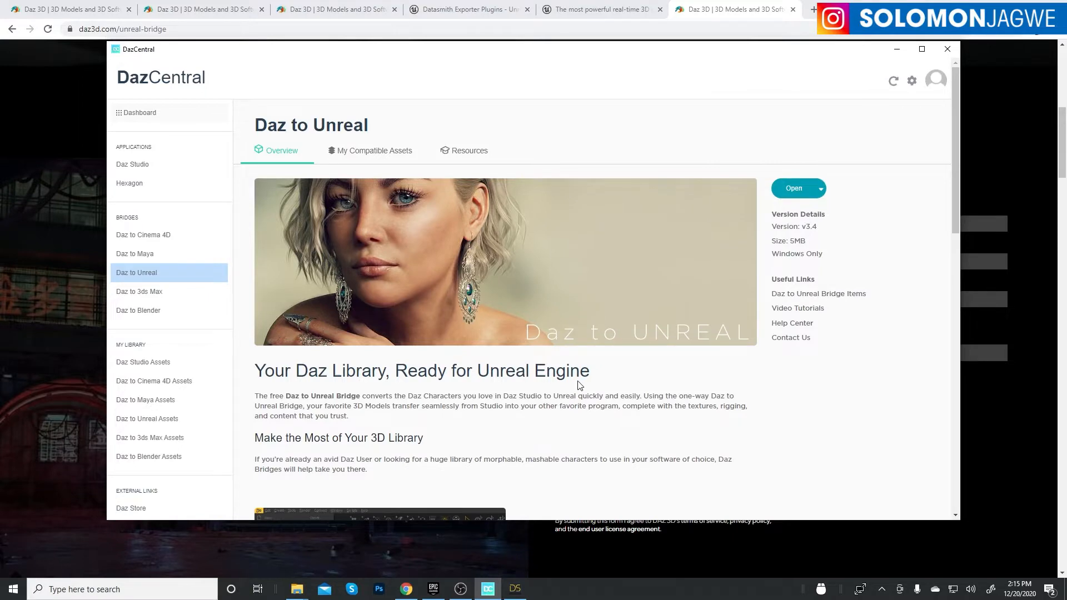
- In File Explorer, open the UE_4.25 folder inside Epic Games and copy its full folder path
left_click(296, 589)
left_click(346, 513)
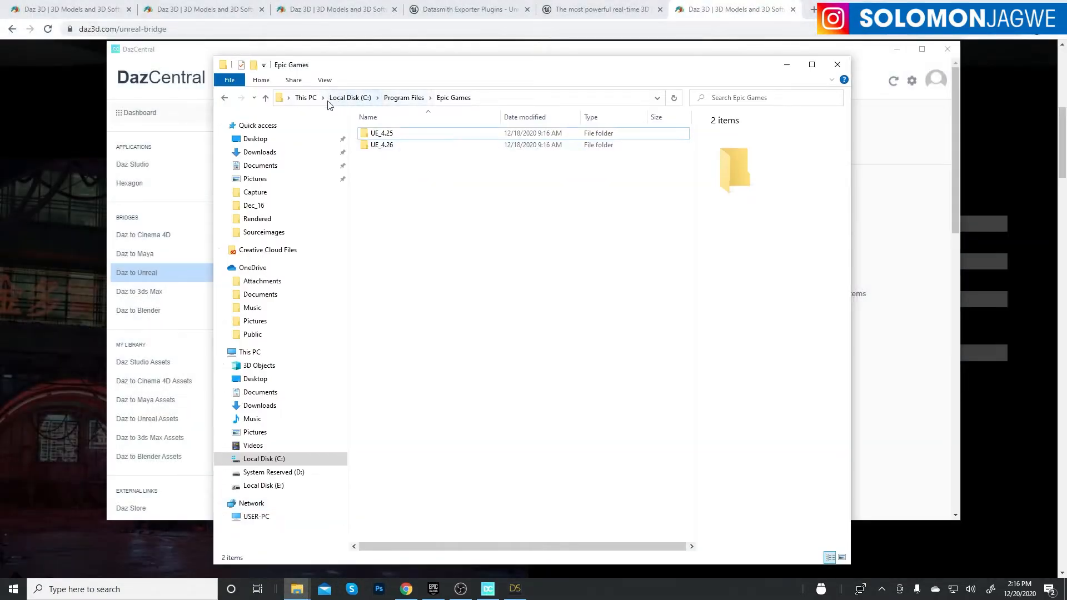
double_click(383, 137)
left_click(530, 97)
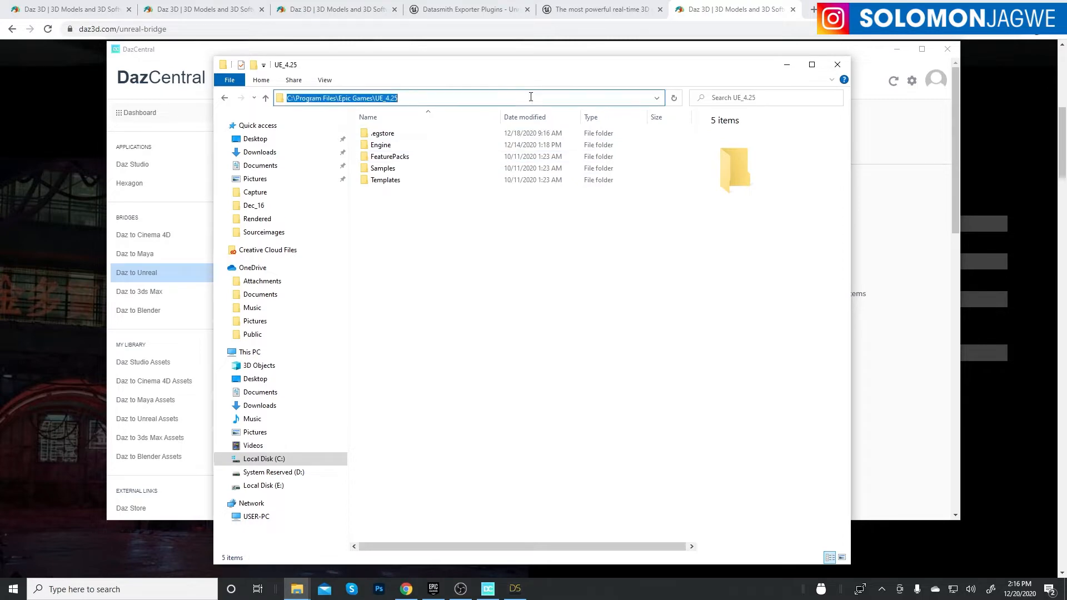
right_click(390, 101)
left_click(411, 133)
left_click(785, 65)
- Set the Unreal Engine install location in the DazCentral settings to C:\Program Files\Epic Games\UE_4.25
left_click(911, 81)
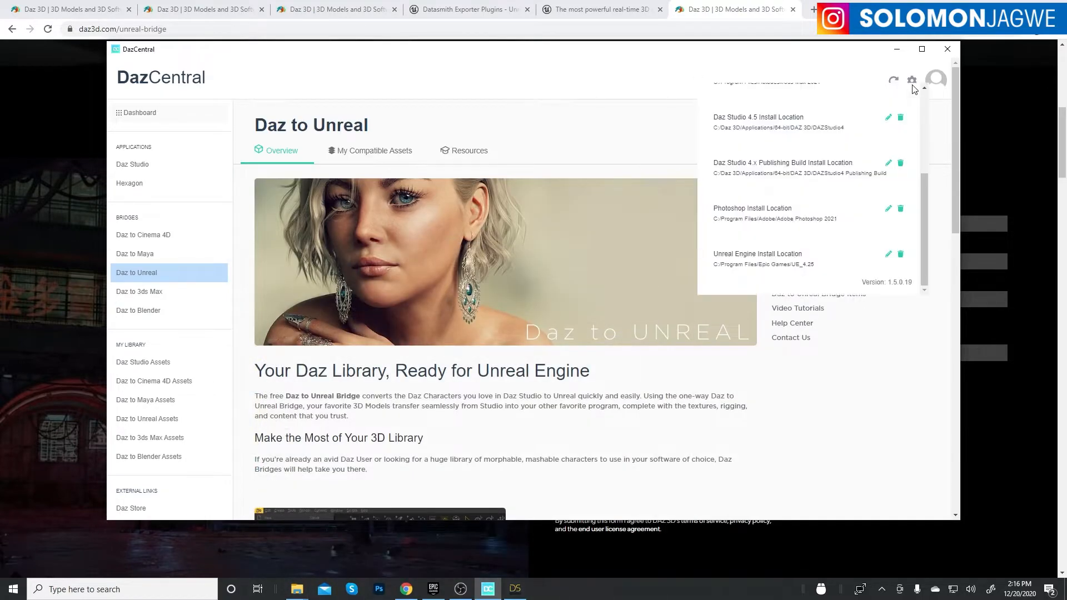
left_click(889, 255)
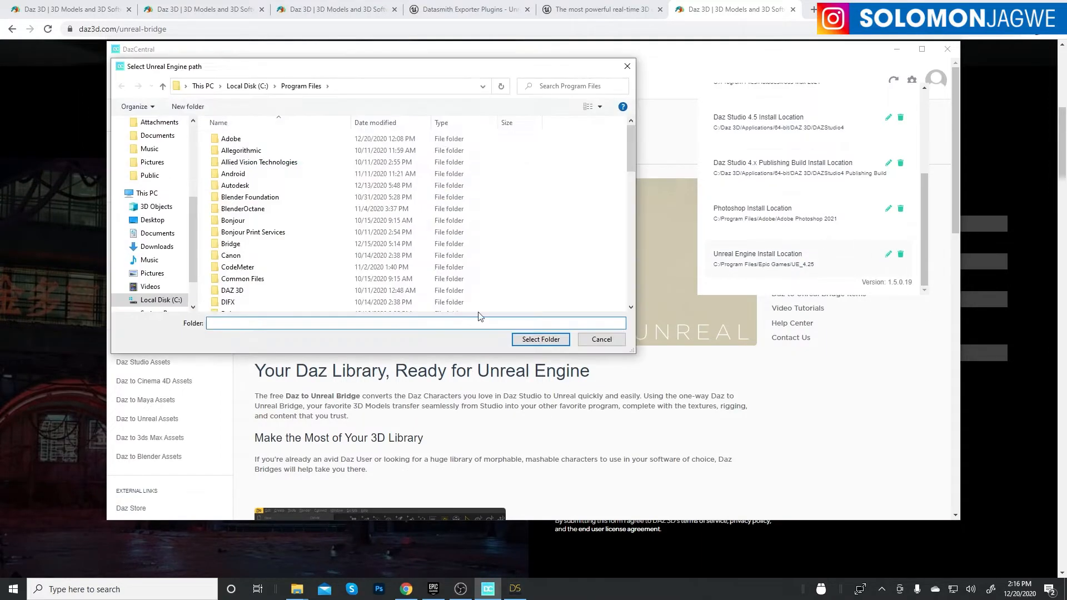
right_click(329, 322)
left_click(361, 370)
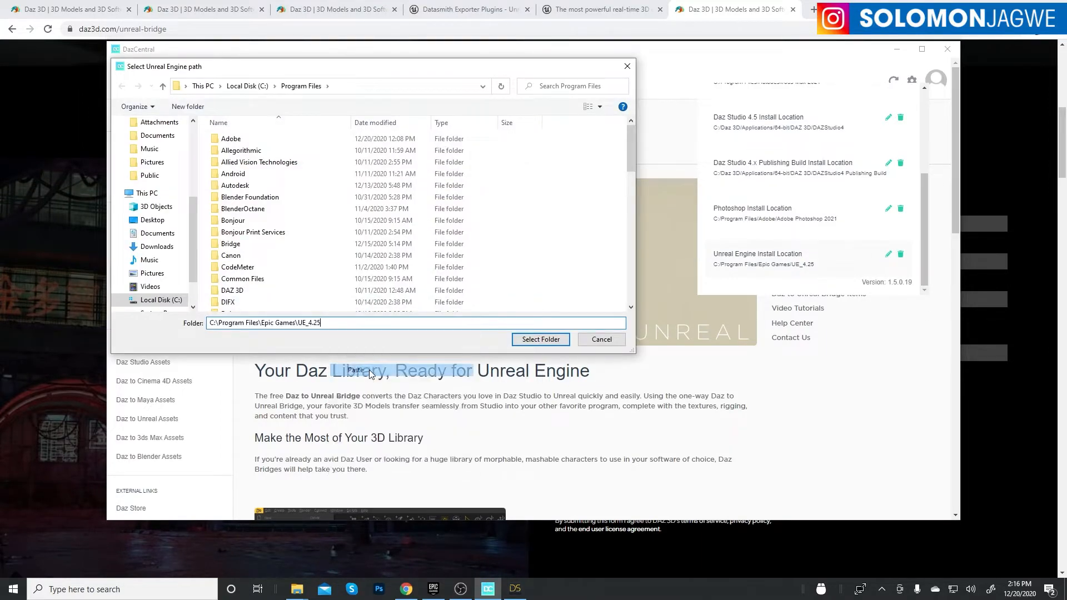
left_click(562, 341)
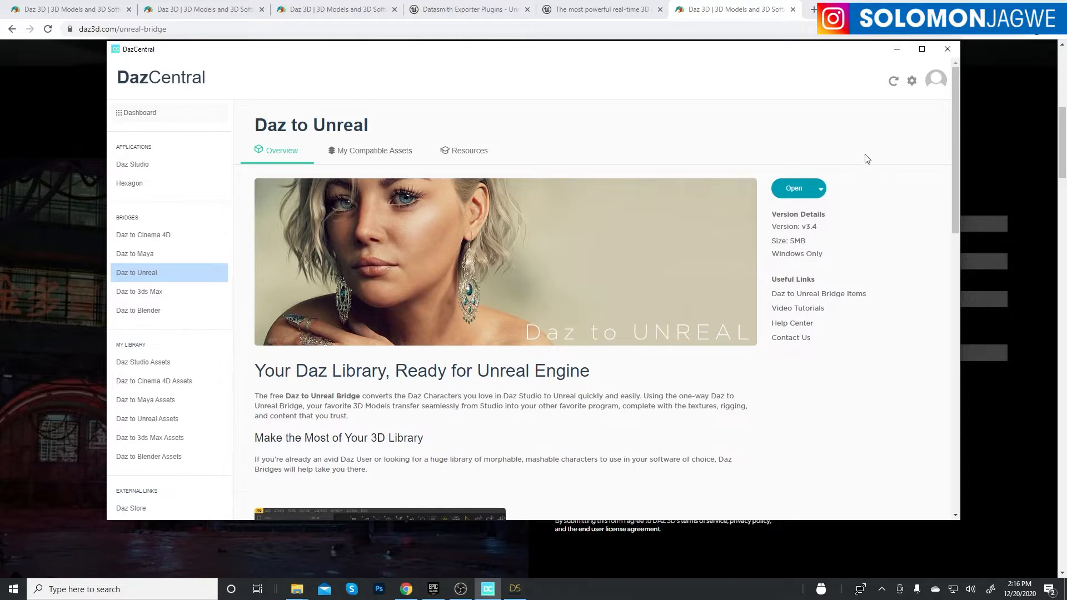
- Minimize DazCentral and switch to the Unreal Engine library in the Epic Games Launcher
left_click(897, 50)
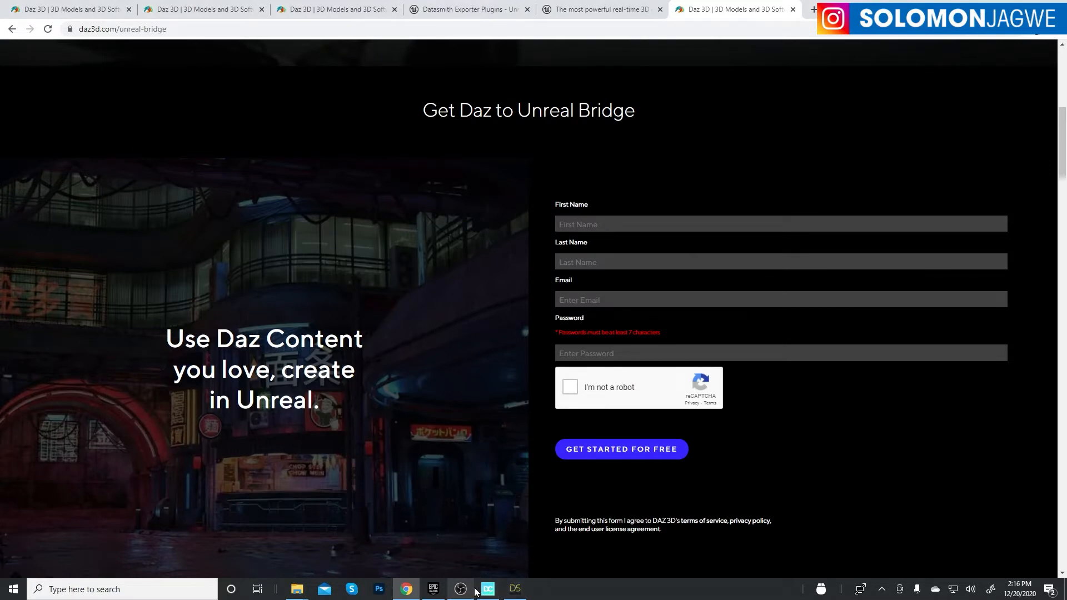
left_click(433, 588)
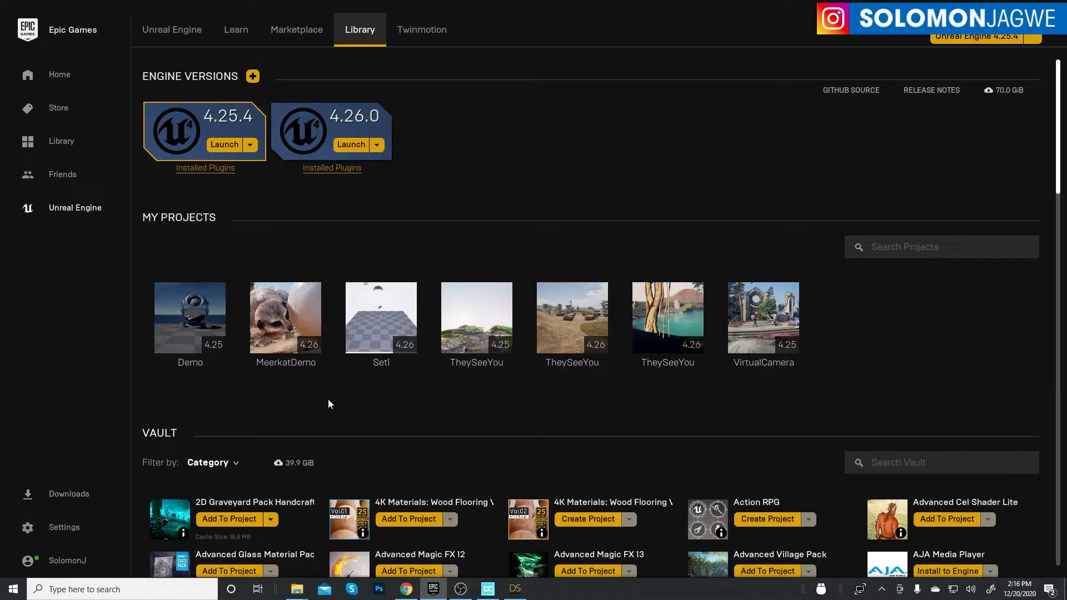
- Open the Demo 4.25 project from the Unreal Engine library
double_click(196, 325)
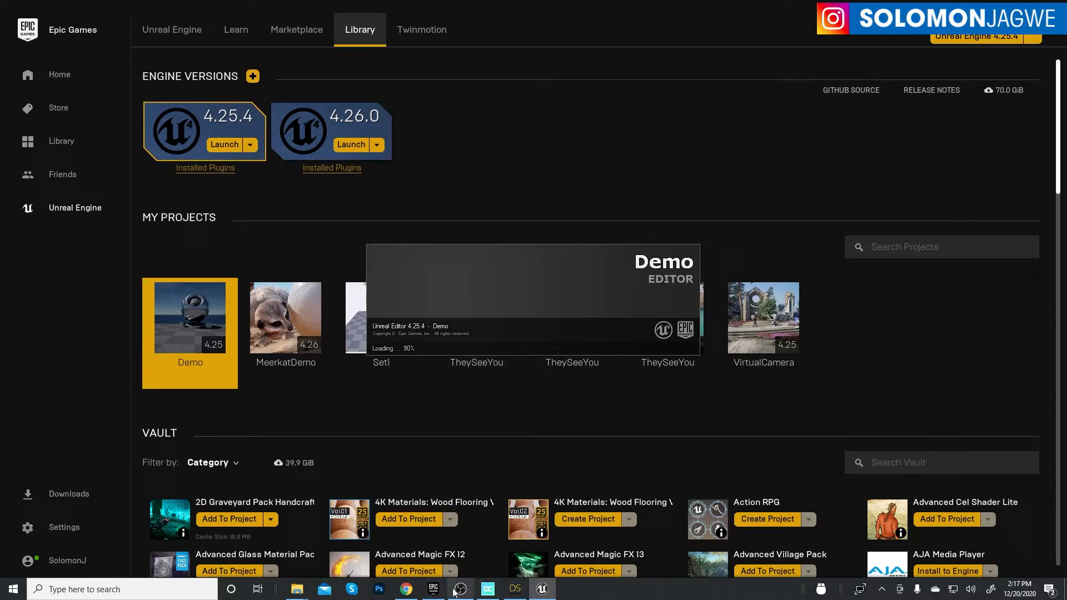
left_click(406, 589)
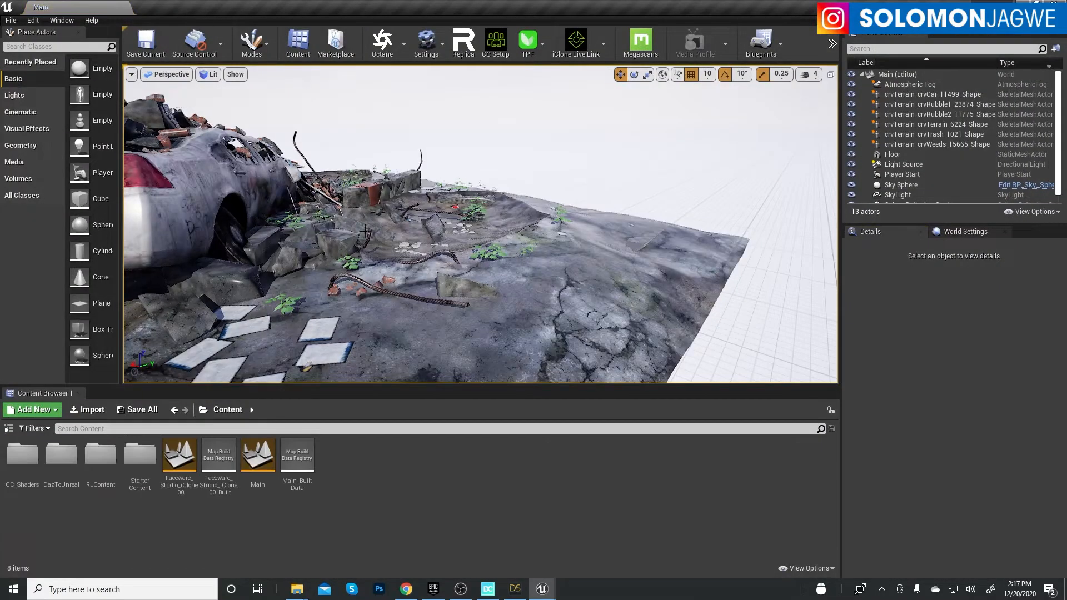
- Inspect the wrecked car, rubble and terrain in the Main level from several sides and distances
scroll(646, 247, "down", 3)
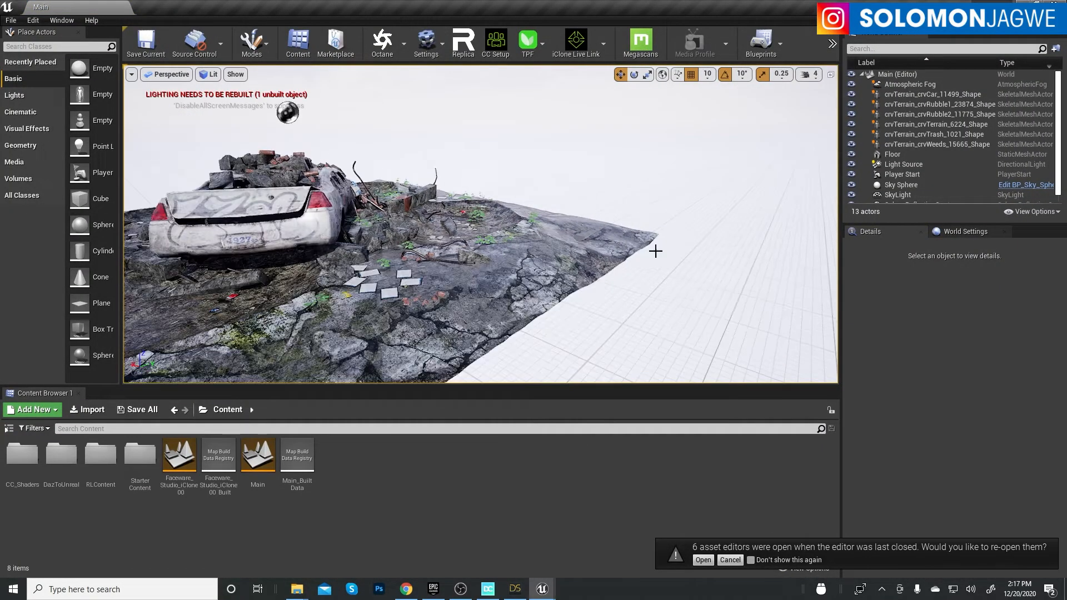
left_click_drag(672, 261, 828, 265, "alt")
middle_click_drag(643, 265, 367, 266, "alt")
left_click_drag(639, 267, 756, 267, "alt")
middle_click_drag(635, 269, 350, 259, "alt")
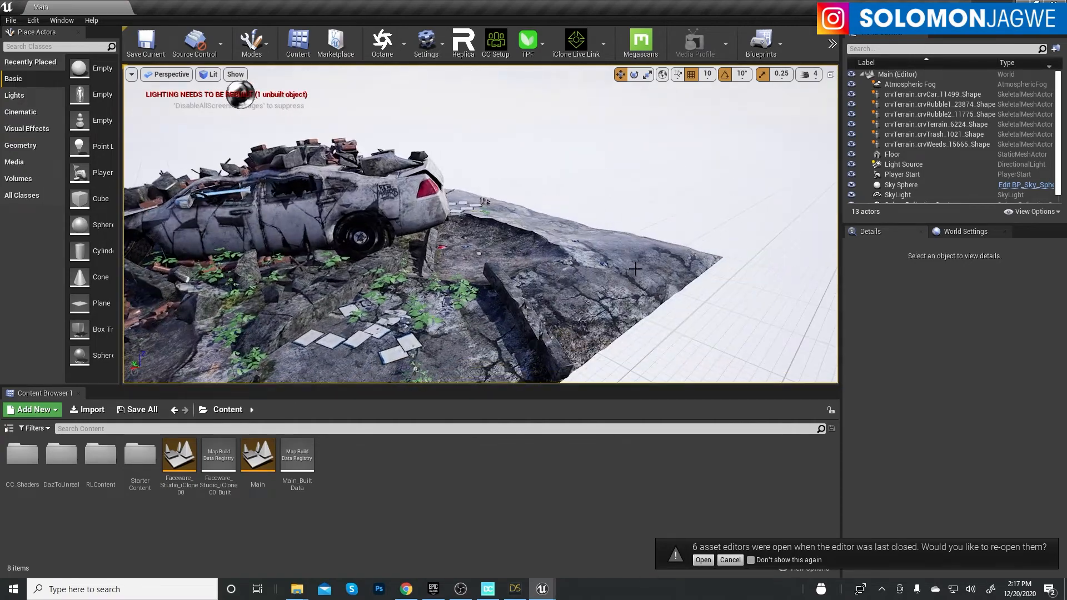
left_click_drag(636, 269, 738, 289, "alt")
right_click_drag(635, 269, 572, 269, "alt")
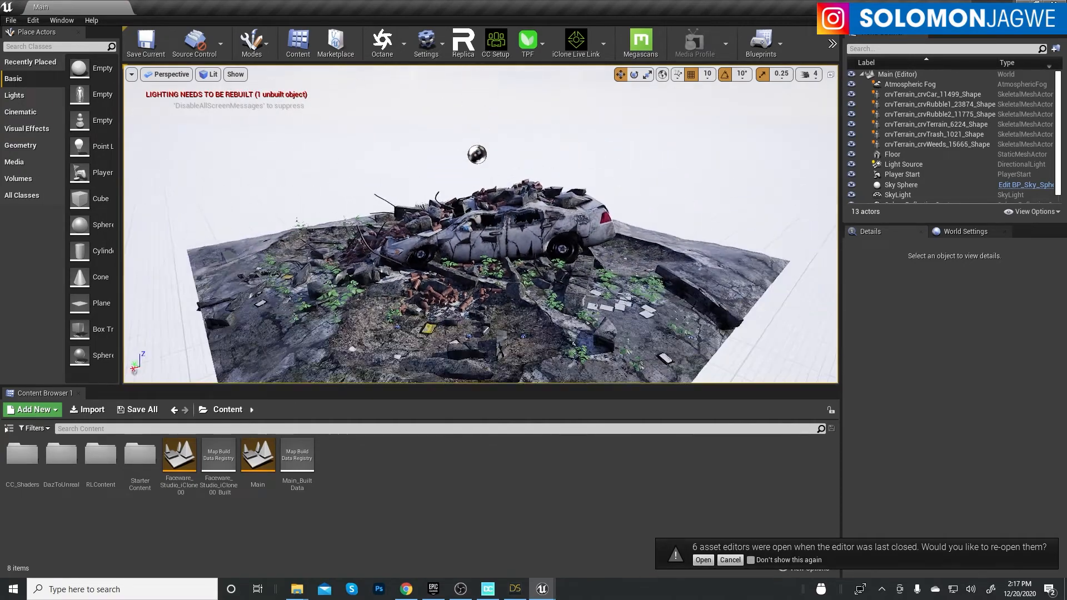
left_click_drag(636, 280, 722, 279, "alt")
middle_click_drag(635, 280, 158, 275, "alt")
left_click_drag(635, 282, 778, 280, "alt")
middle_click_drag(708, 280, 478, 244, "alt")
left_click_drag(708, 280, 806, 280, "alt")
right_click_drag(708, 280, 772, 272, "alt")
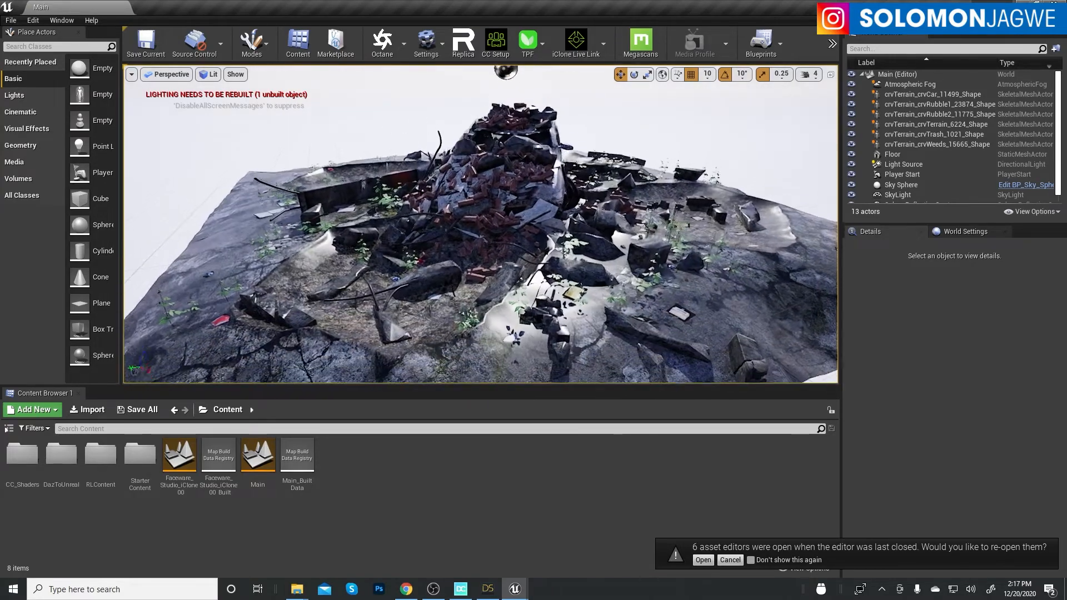
right_click_drag(655, 248, 733, 245, "alt")
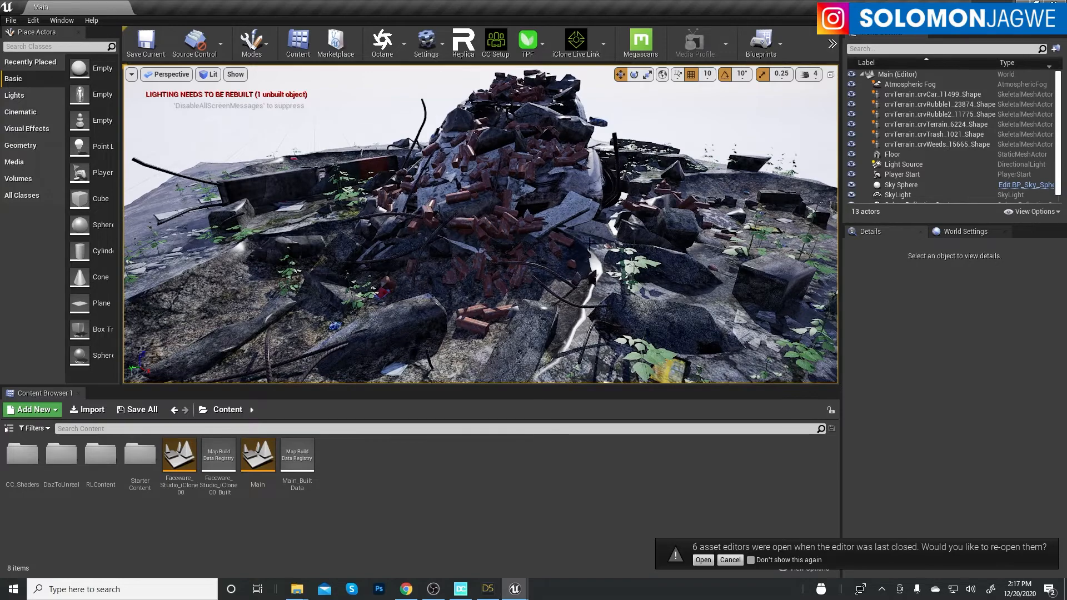
right_click_drag(685, 196, 600, 201)
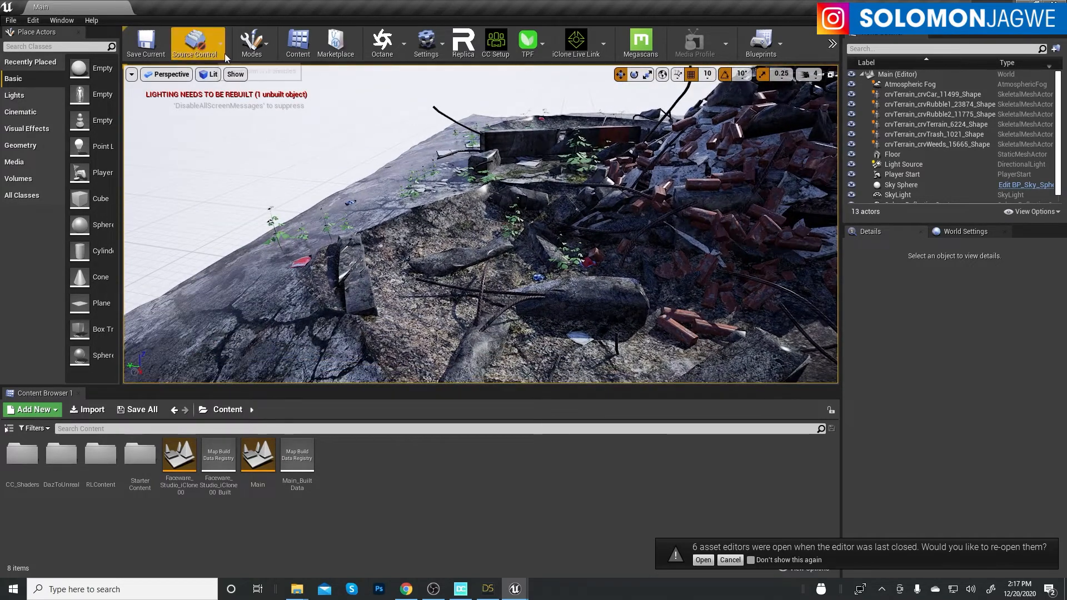
- Search the project's plugins for "daz" to check that DazToUnreal is enabled, and close the plugin browser
left_click(442, 43)
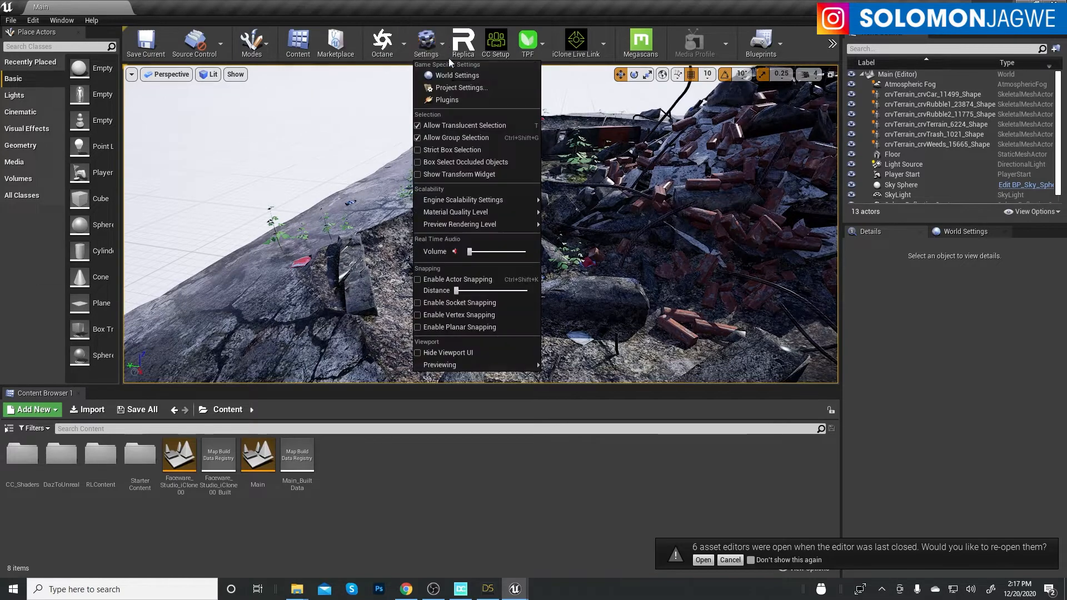
left_click(450, 98)
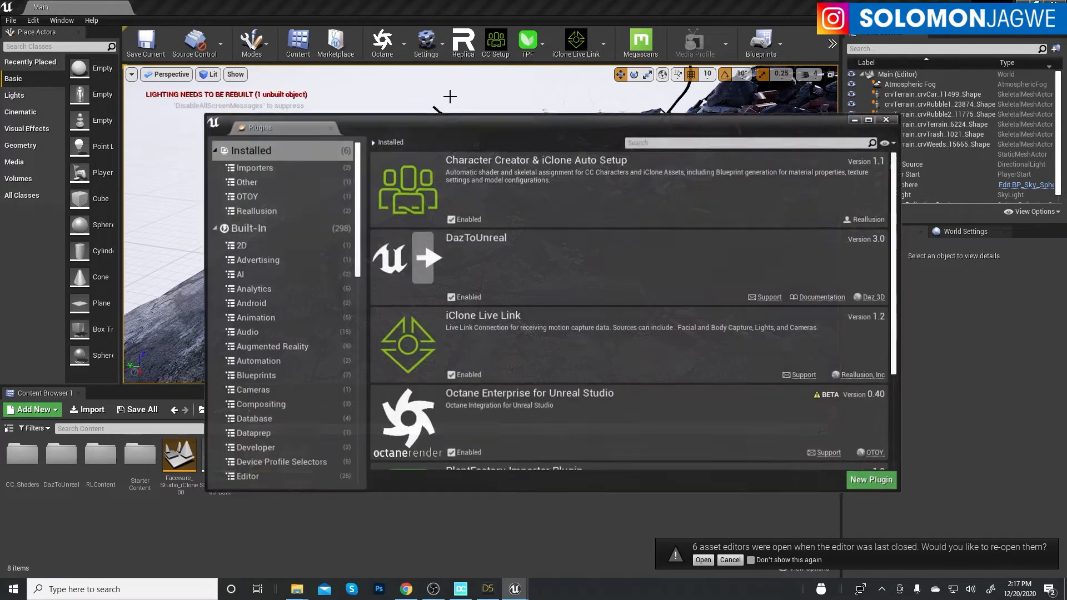
left_click(672, 142)
type("daz")
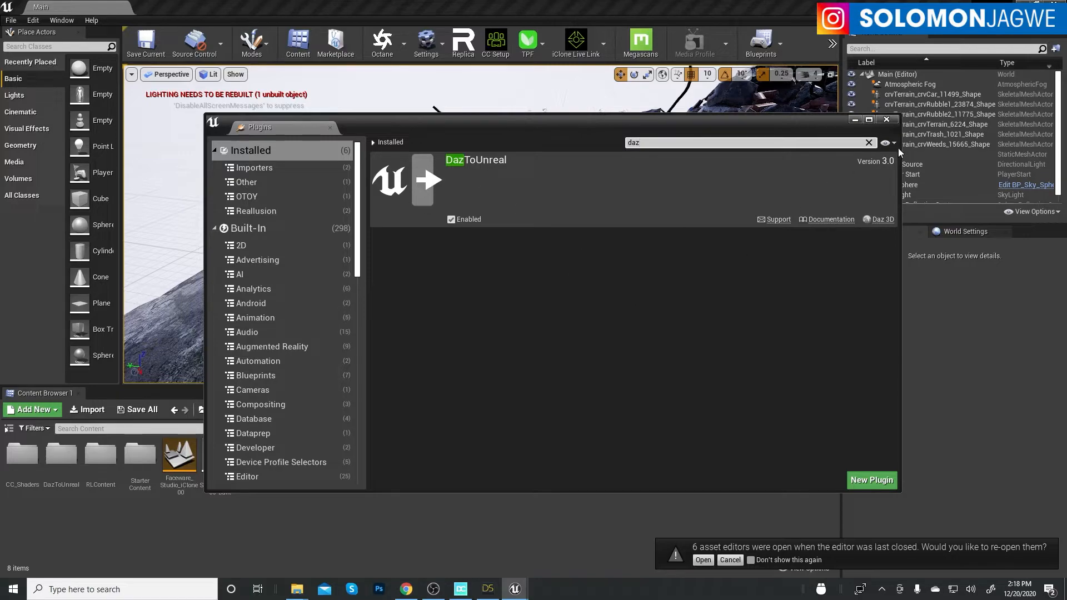
left_click(886, 119)
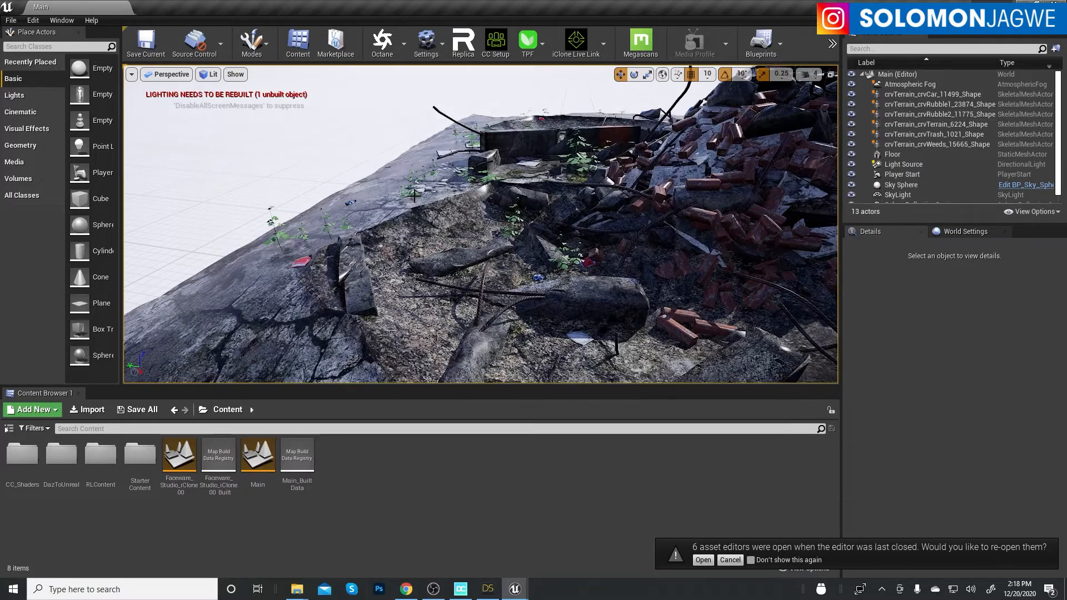
scroll(560, 251, "down", 4)
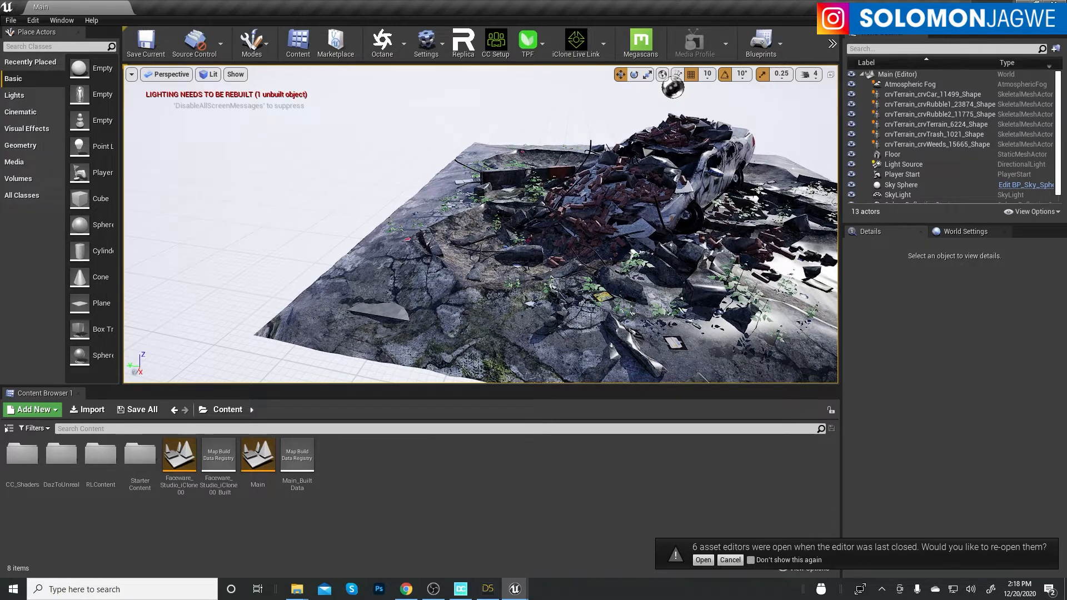
middle_click_drag(335, 208, 411, 206)
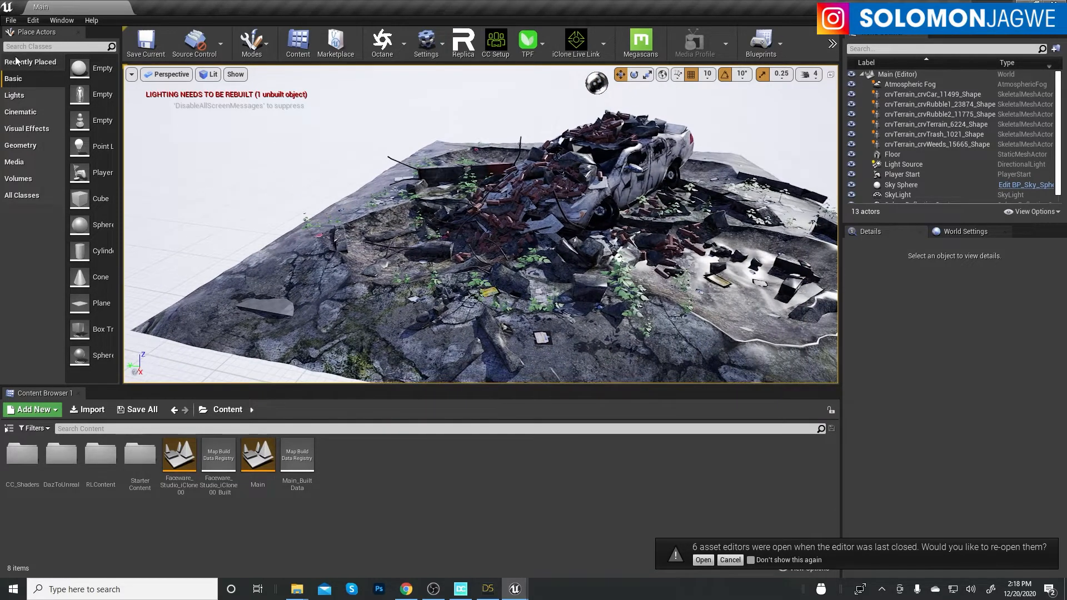
left_click(10, 22)
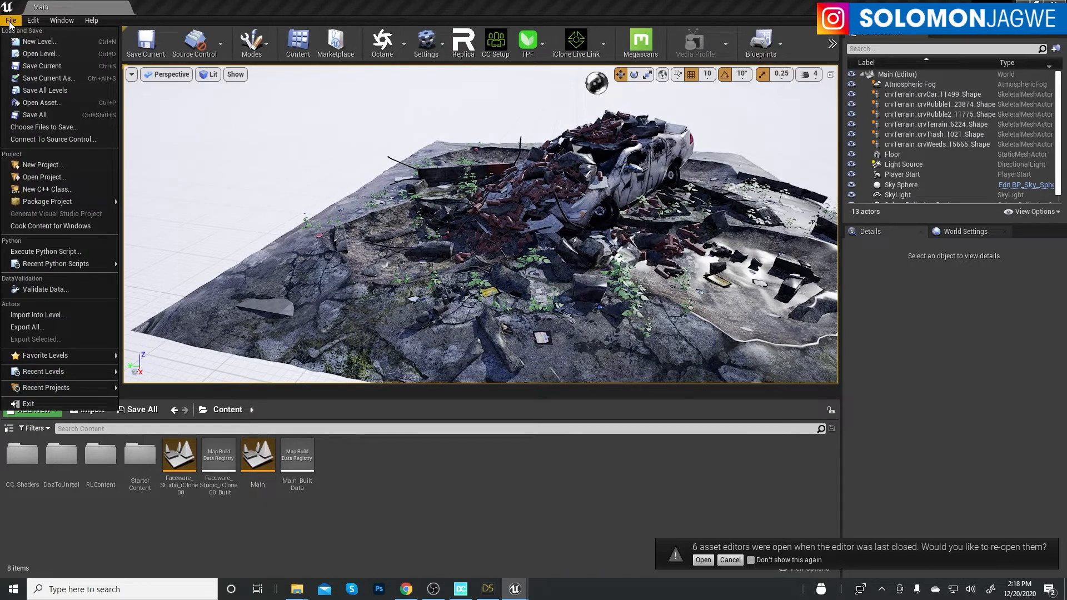
left_click(333, 181)
scroll(334, 181, "down", 3)
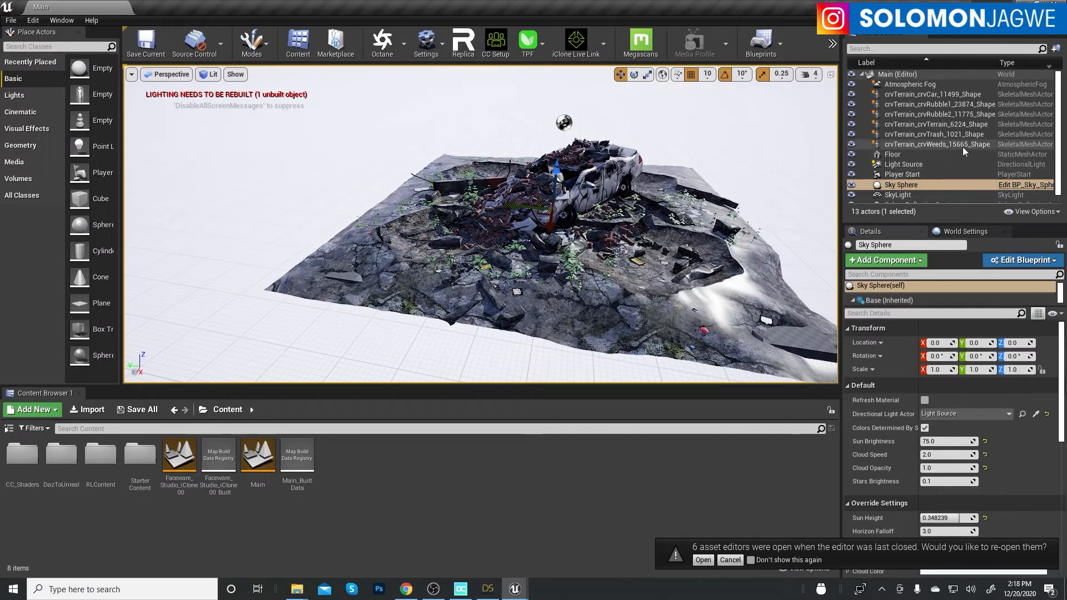
- Hide the six crvTerrain actors in the level: car, both rubble meshes, terrain, trash and weeds
left_click(939, 93)
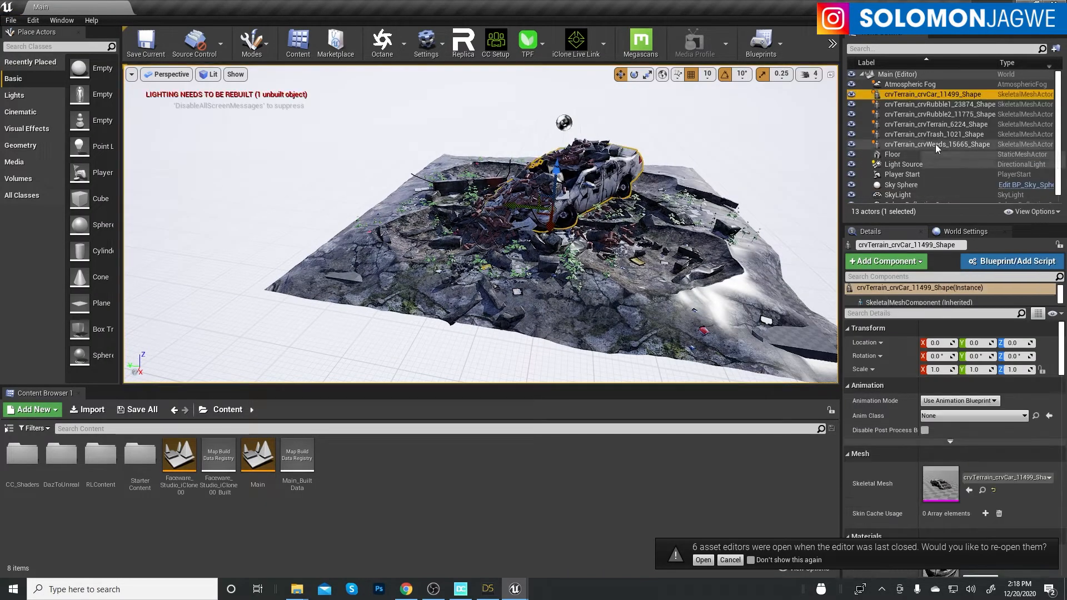
left_click(851, 144)
left_click(851, 134)
left_click(851, 124)
left_click(851, 113)
left_click(851, 104)
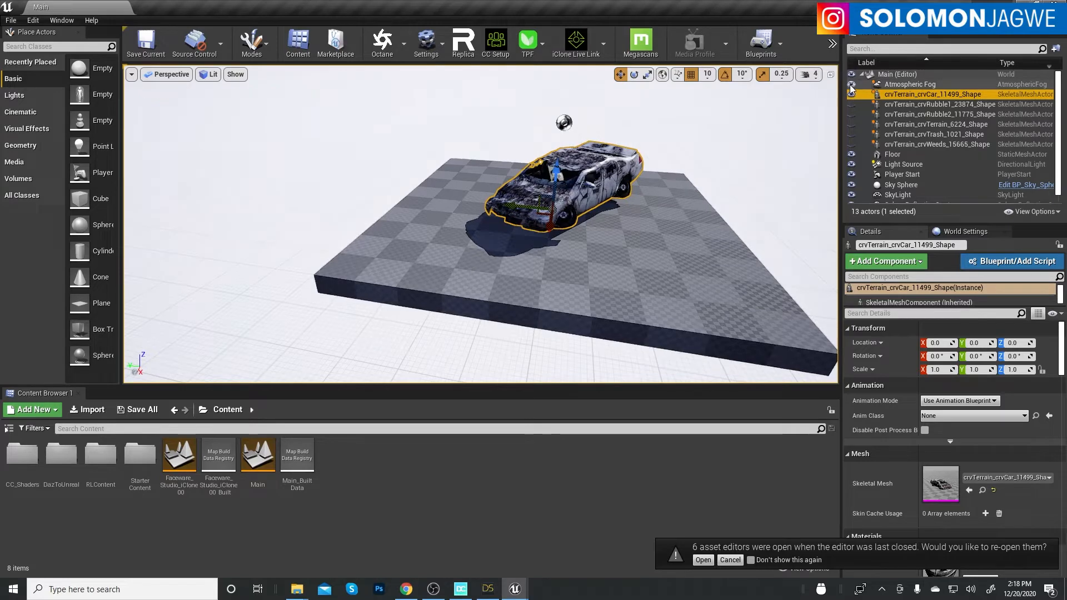
left_click(851, 94)
middle_click_drag(610, 245, 747, 209)
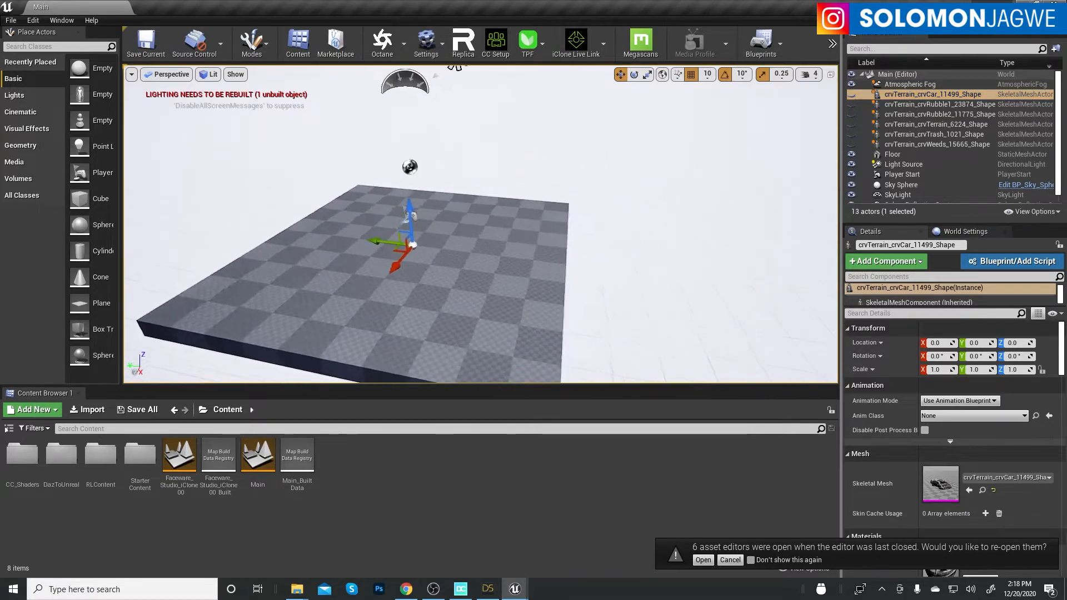
right_click_drag(605, 238, 650, 236)
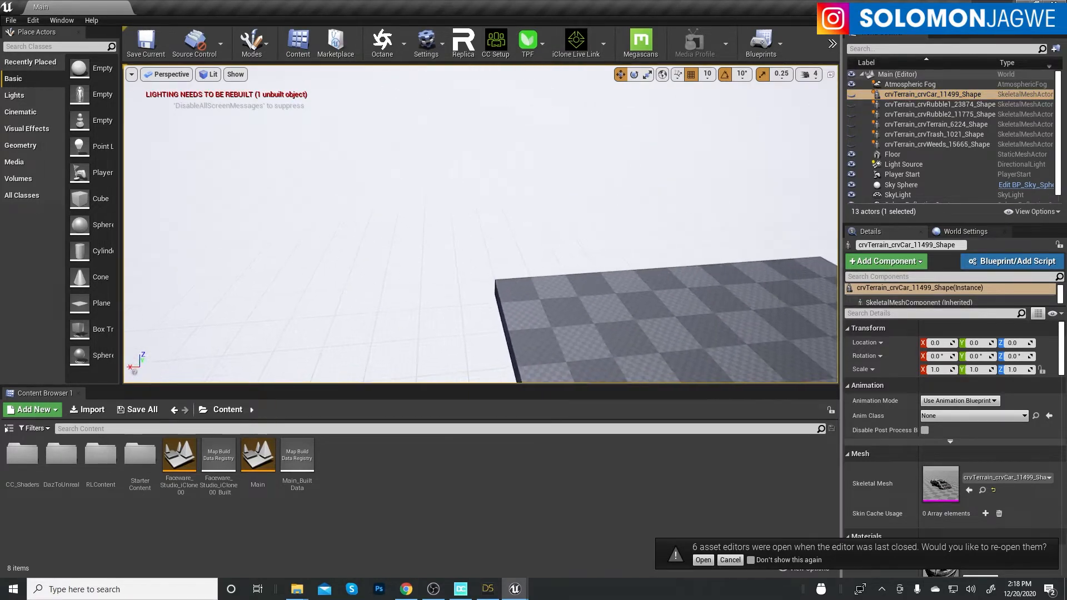
key("f")
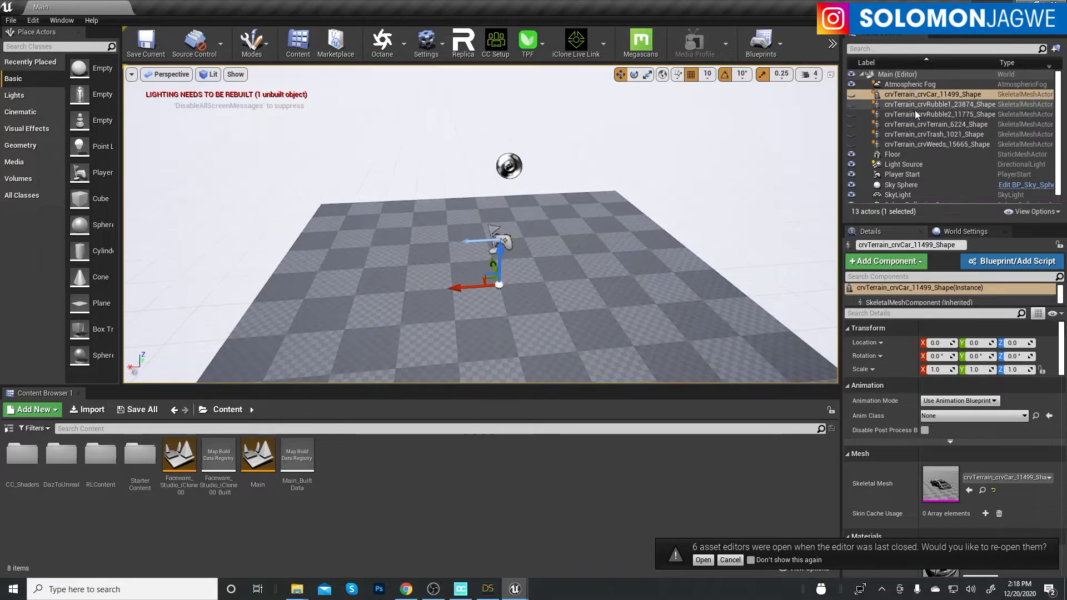
- Move the six crvTerrain actors, from car to weeds, into a new World Outliner folder named Demo
left_click(922, 146)
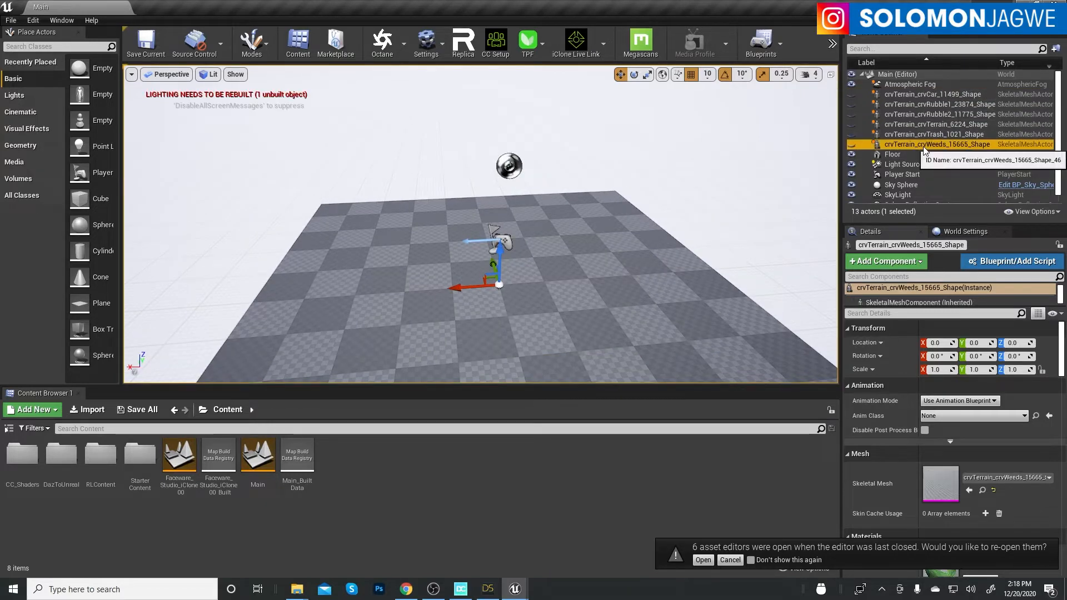
left_click(918, 95, "shift")
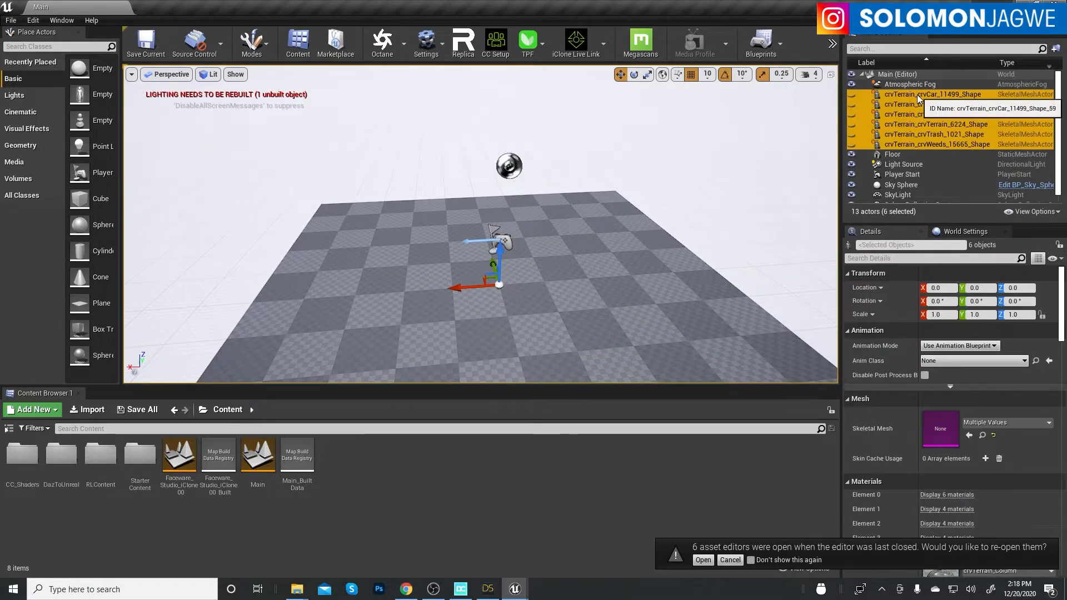
right_click(914, 92)
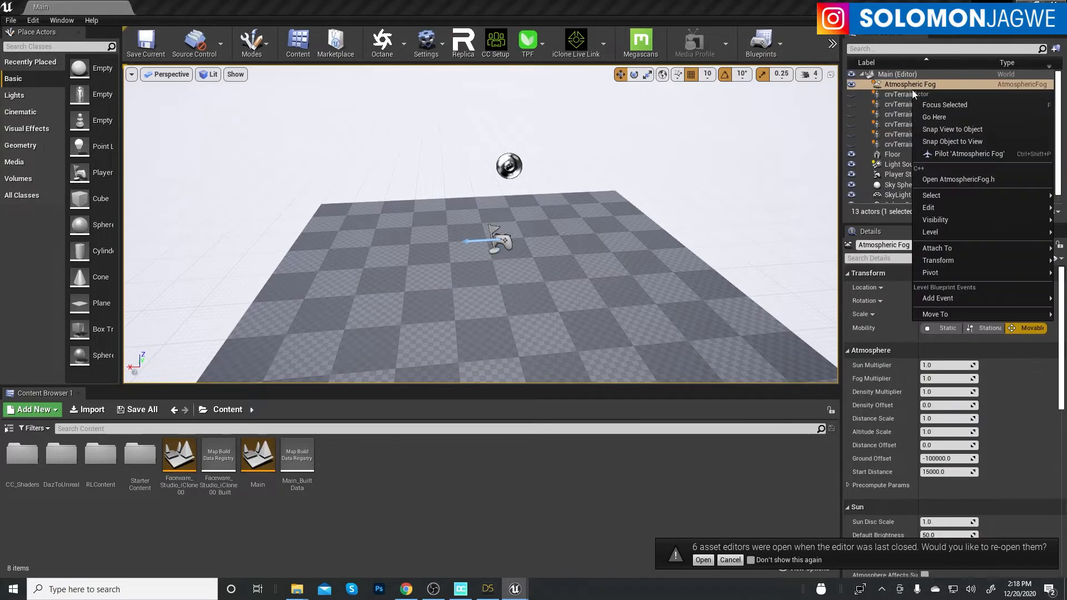
left_click(899, 93)
left_click(911, 143, "shift")
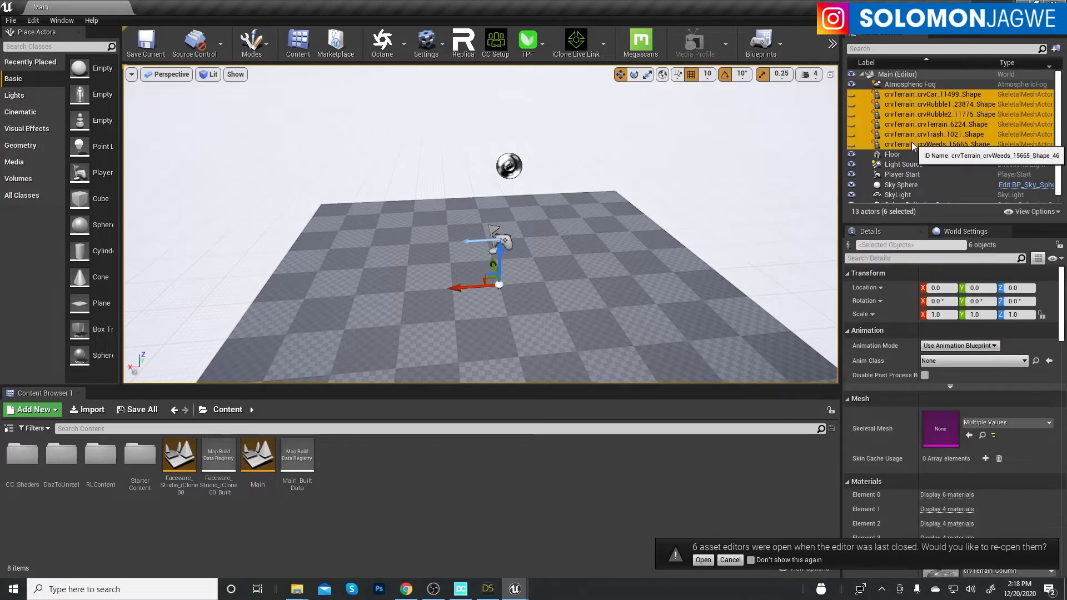
right_click(911, 143)
mouse_move(936, 445)
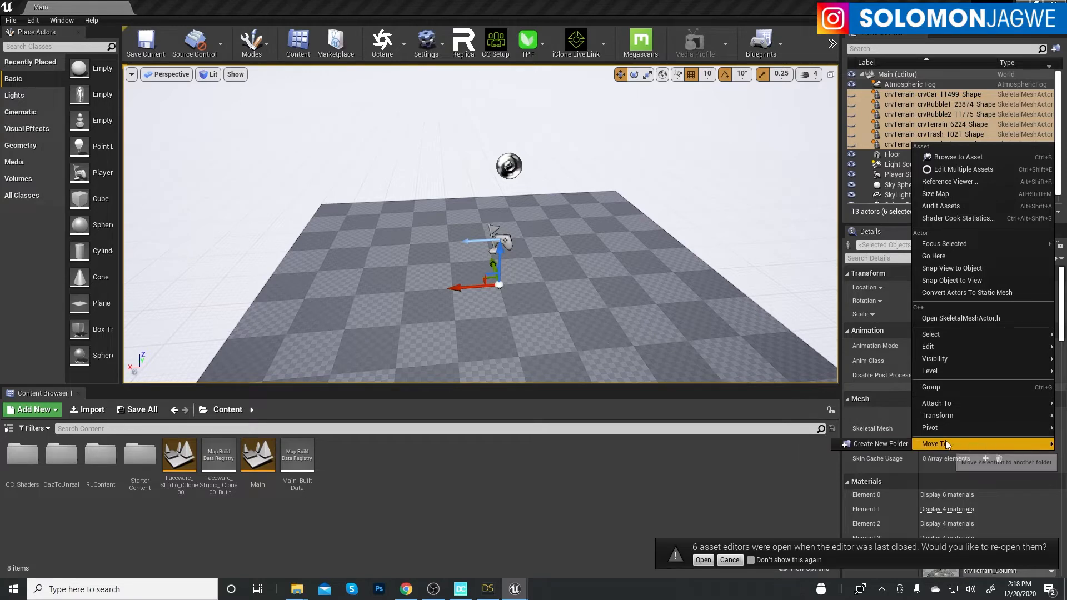
left_click(888, 444)
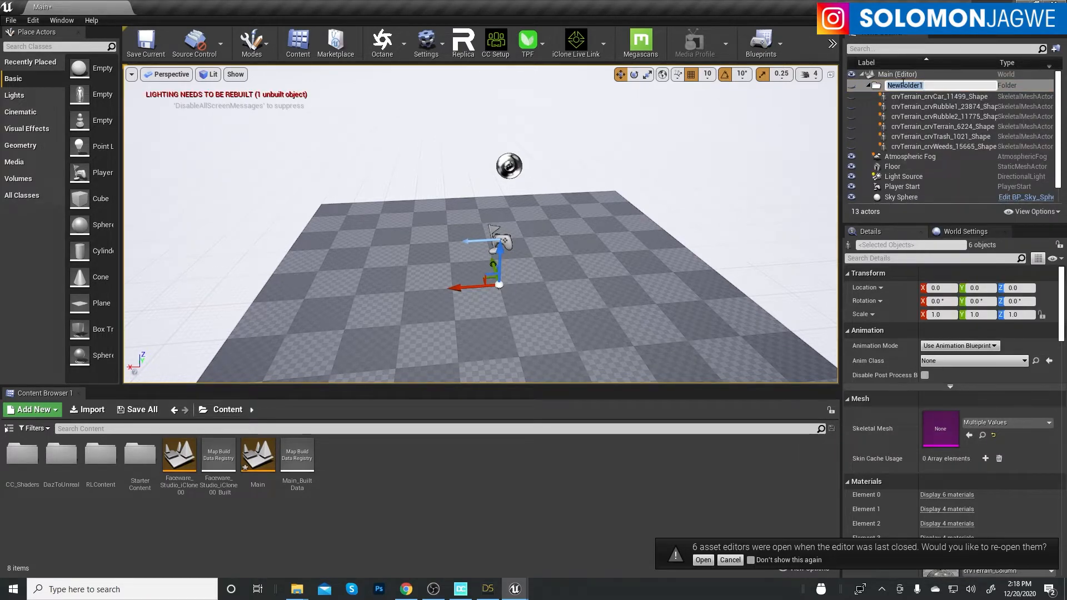
type("De")
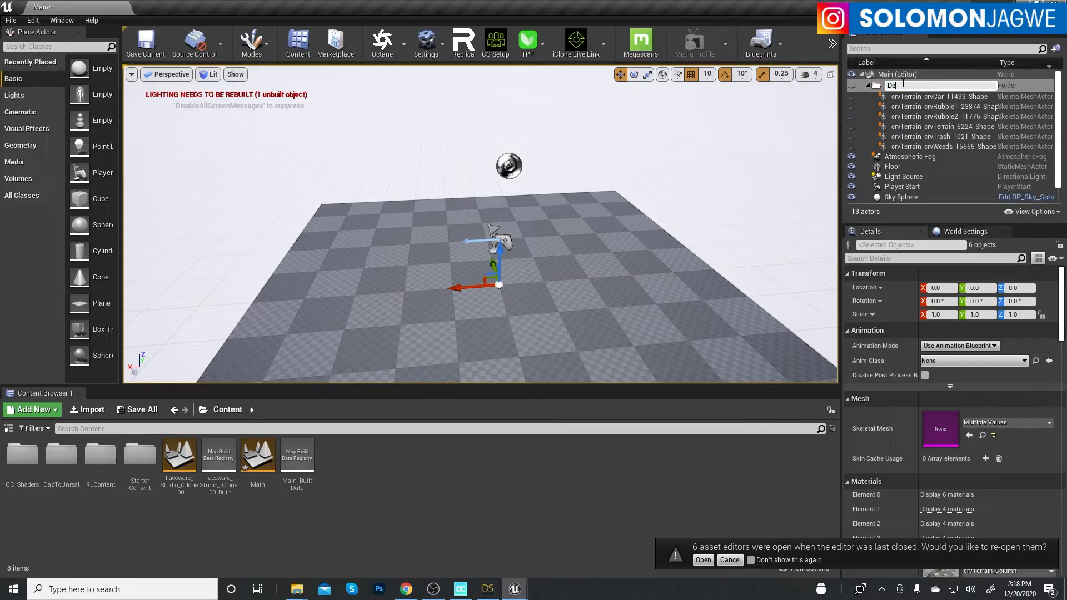
type("mo")
key("Return")
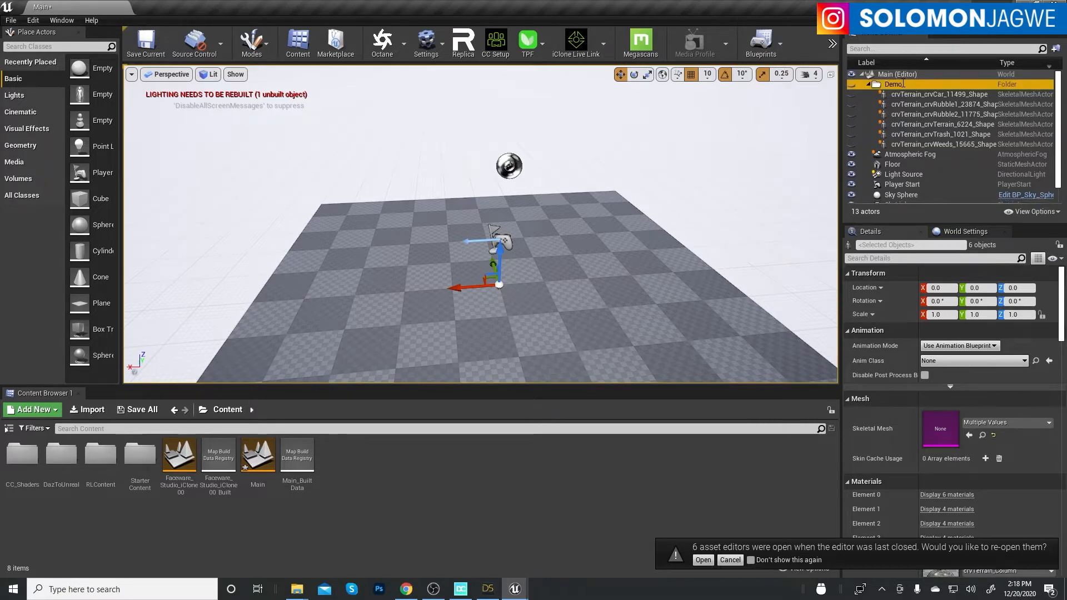
- Collapse the Demo folder in the World Outliner and accept re-opening the asset editors from the last session
left_click(869, 84)
left_click(899, 177)
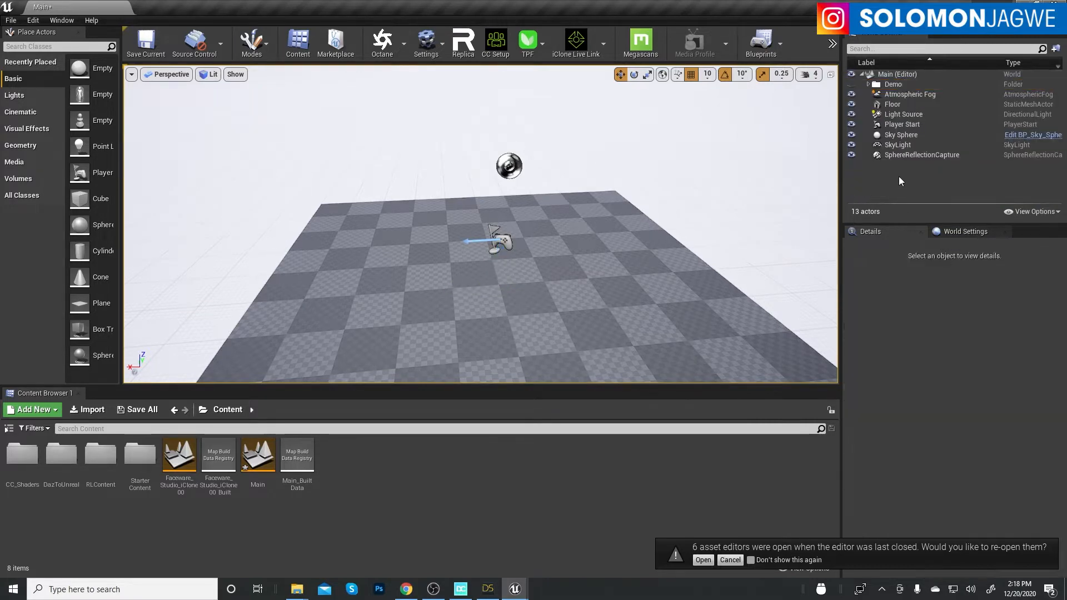
left_click(701, 560)
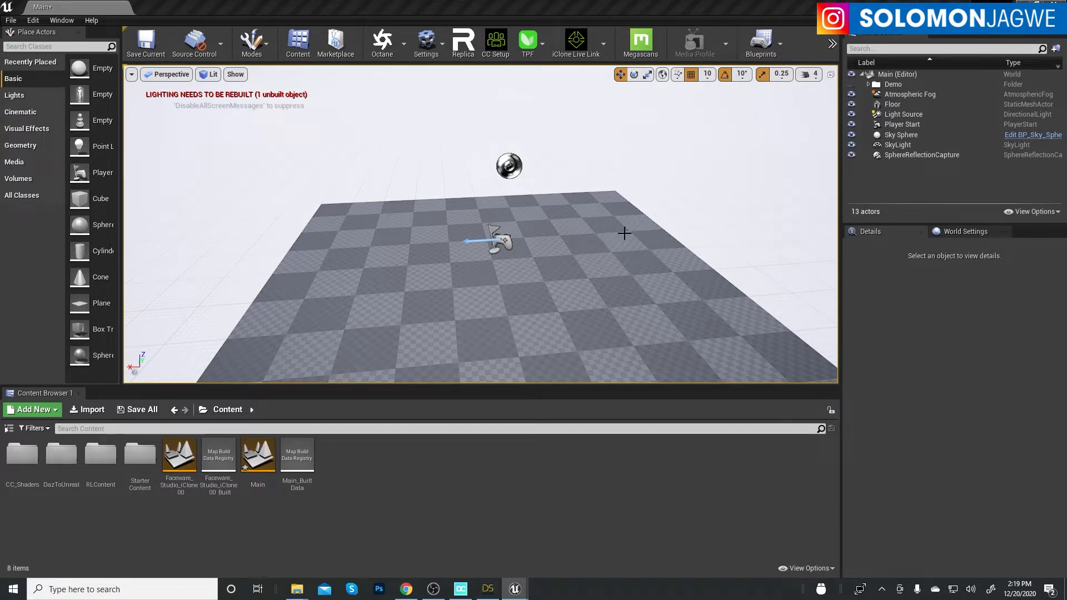
scroll(618, 217, "down", 3)
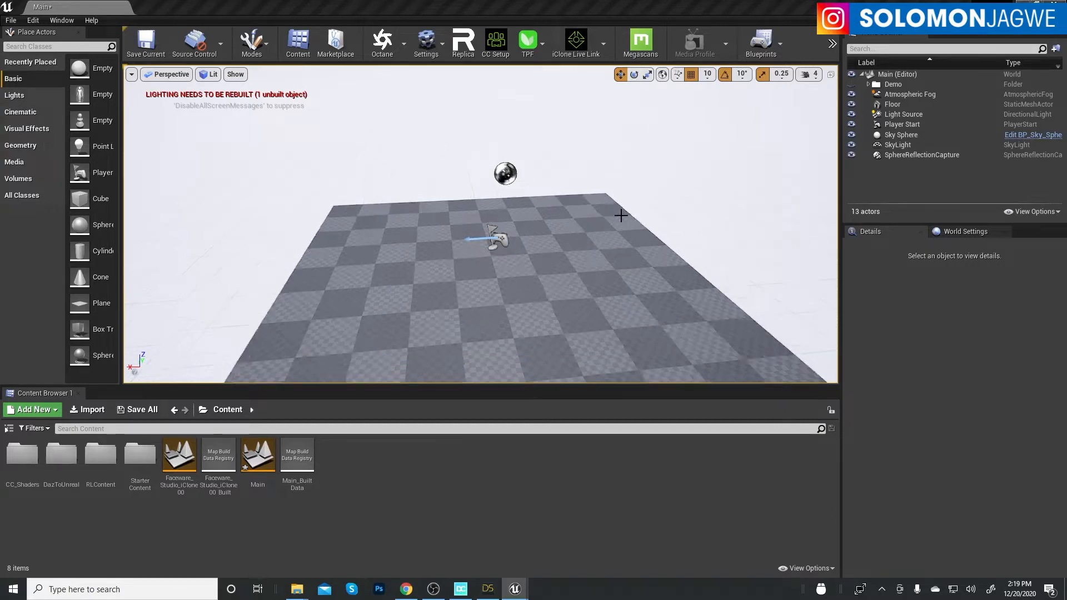
- Switch to DAZ Studio and frame the whole robot figure in the viewport
left_click(488, 589)
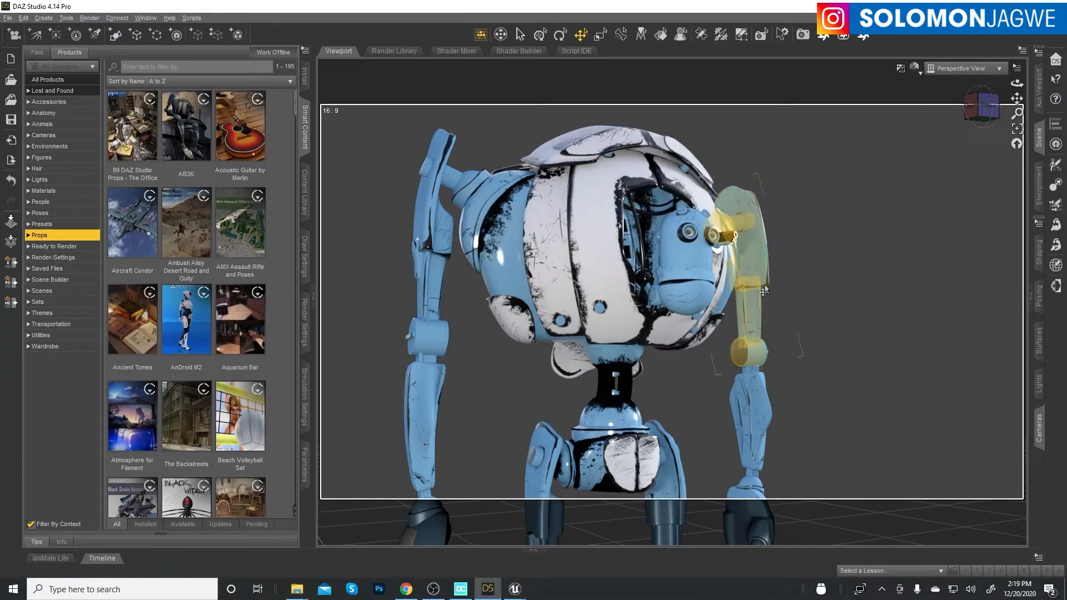
scroll(765, 314, "down", 5)
scroll(766, 314, "down", 2)
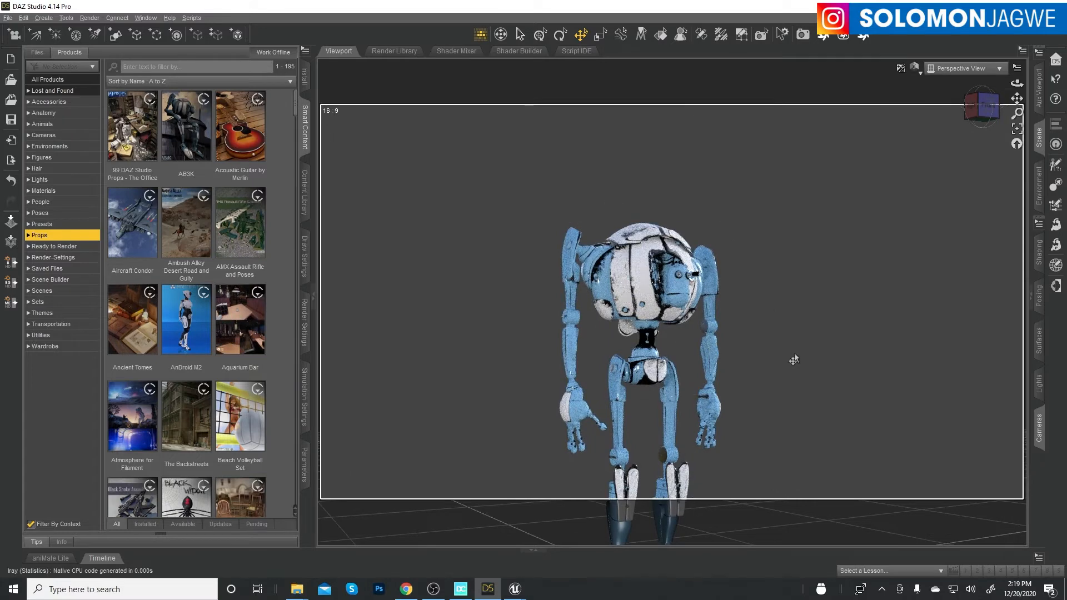
left_click_drag(1016, 98, 1015, 24)
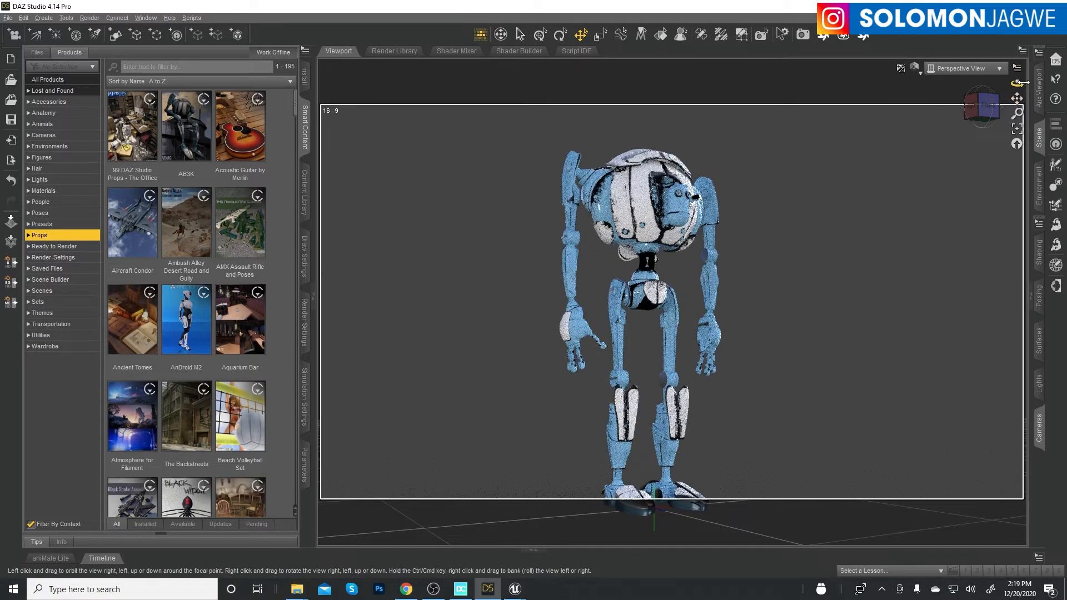
- Set the viewport's draw style to Texture Shaded and orbit around the robot
left_click_drag(1017, 83, 1015, 109)
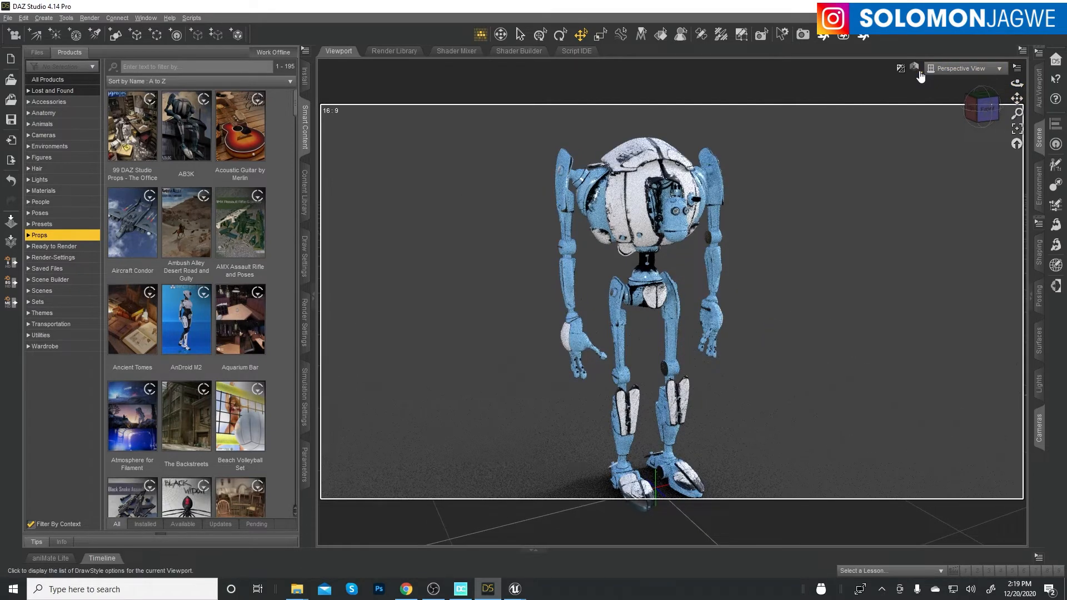
left_click(914, 67)
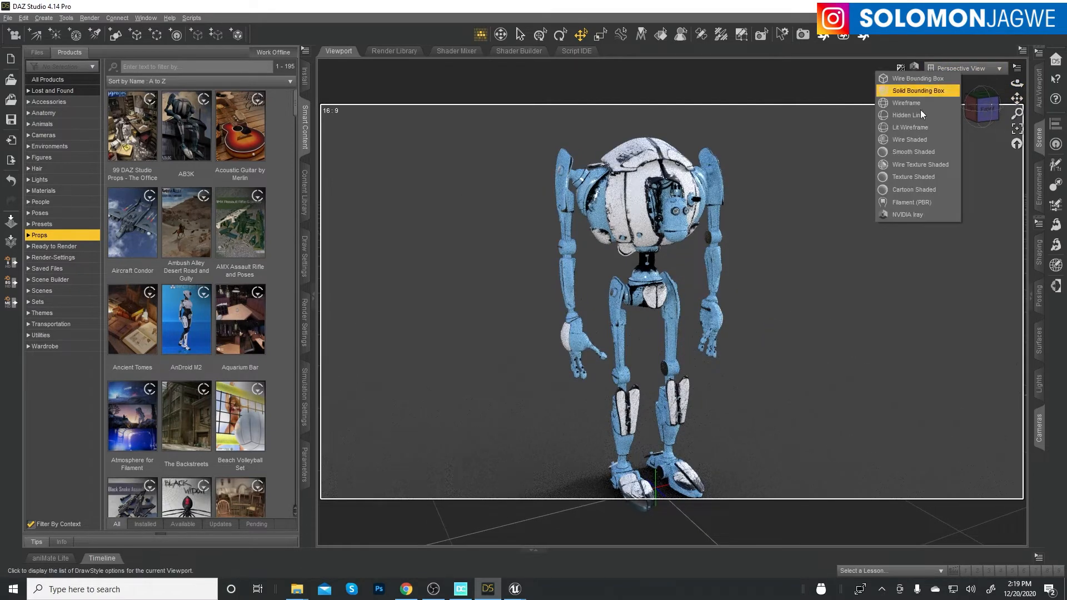
left_click(912, 176)
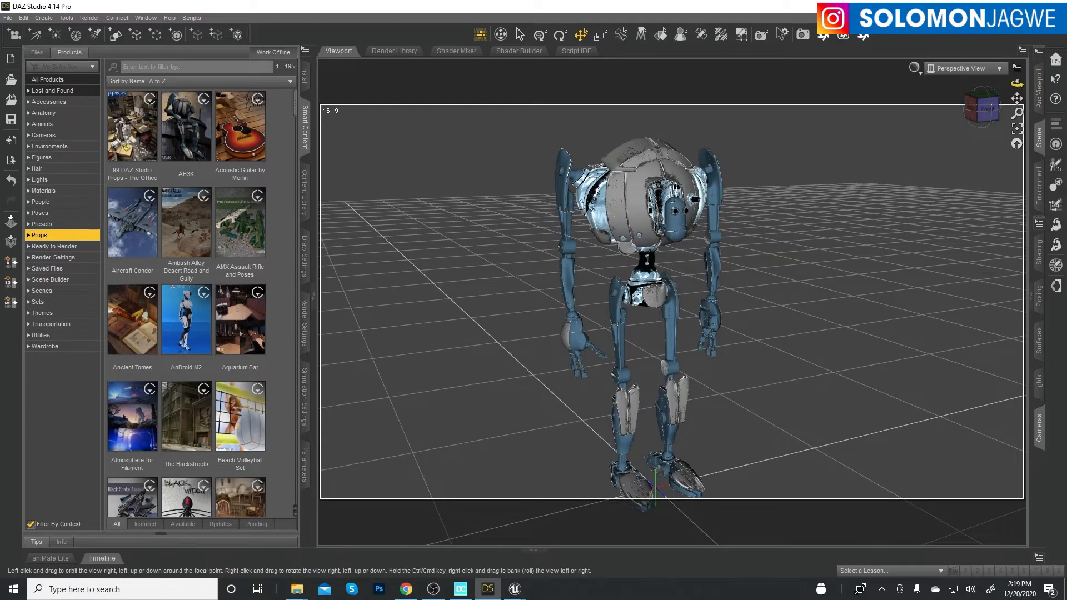
left_click_drag(1021, 93, 899, 218)
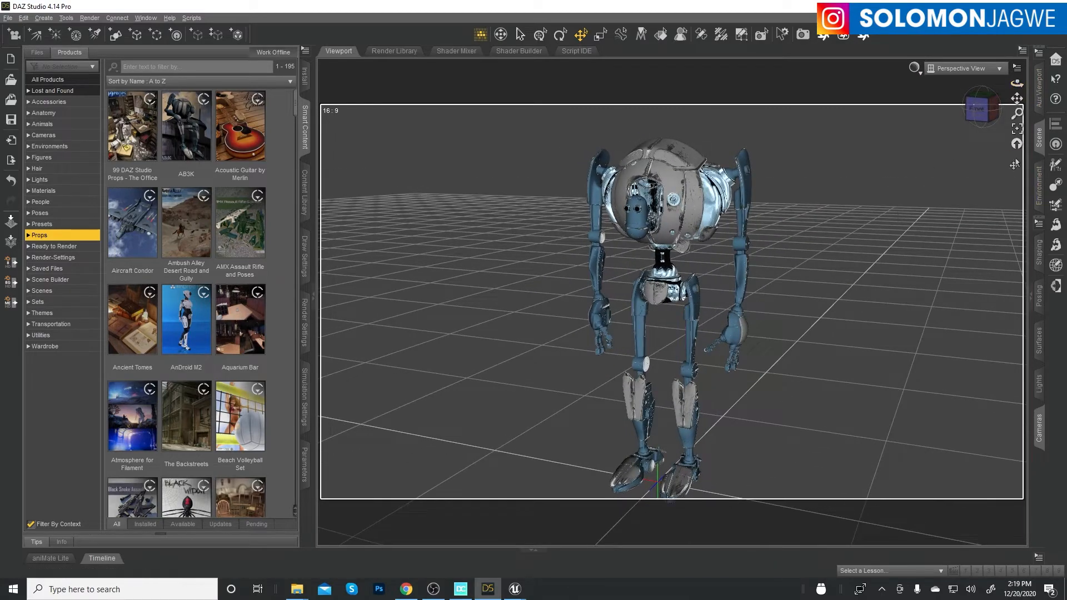
- Show the Level_19 environment in the scene and view it around the robot from several angles
left_click(1038, 137)
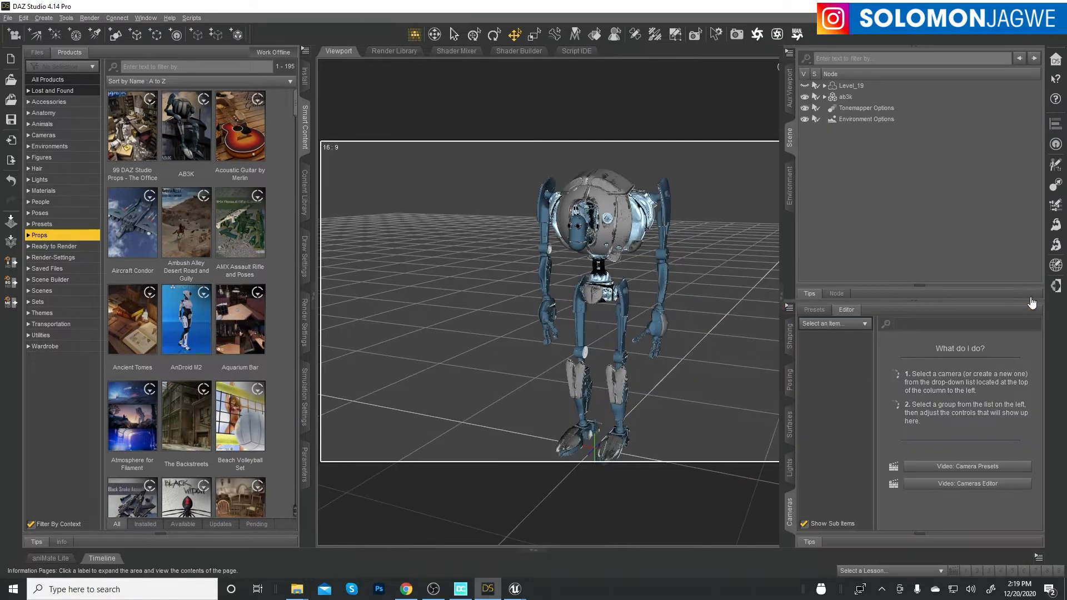
left_click(804, 85)
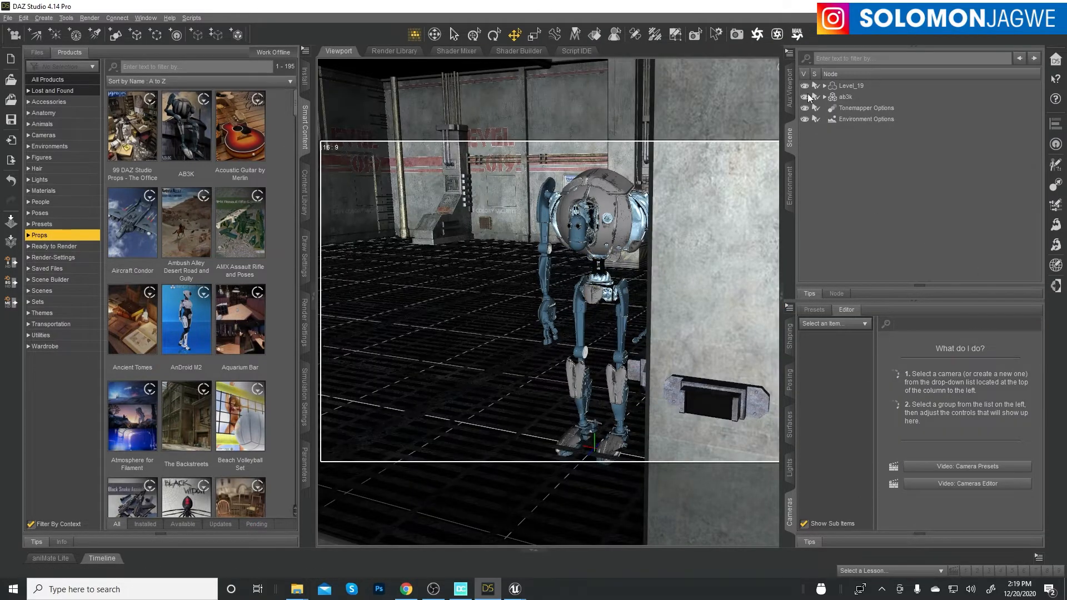
left_click(782, 301)
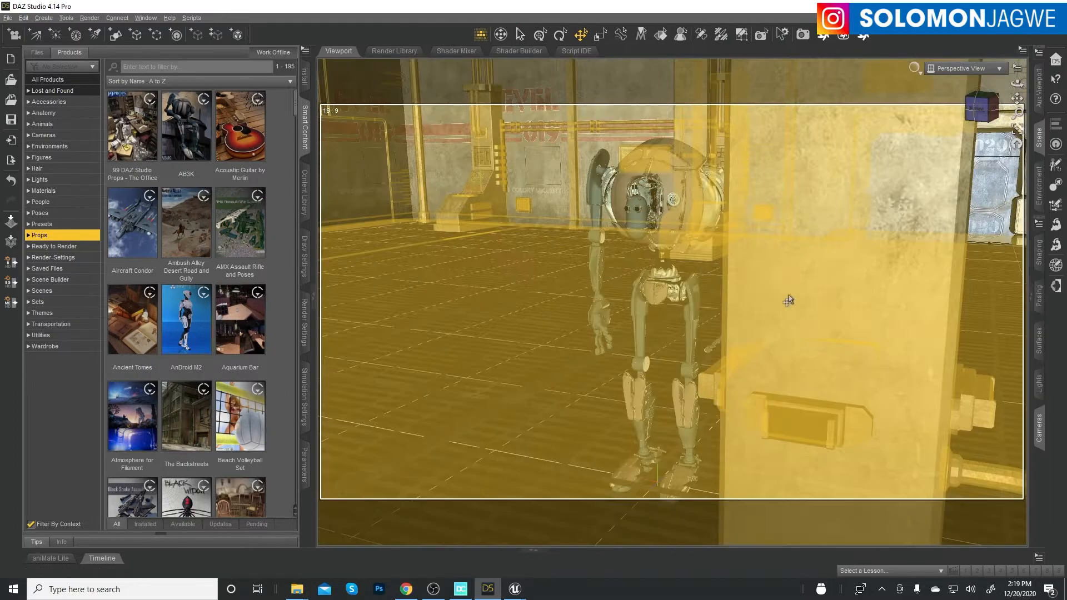
left_click_drag(1016, 84, 1043, 87)
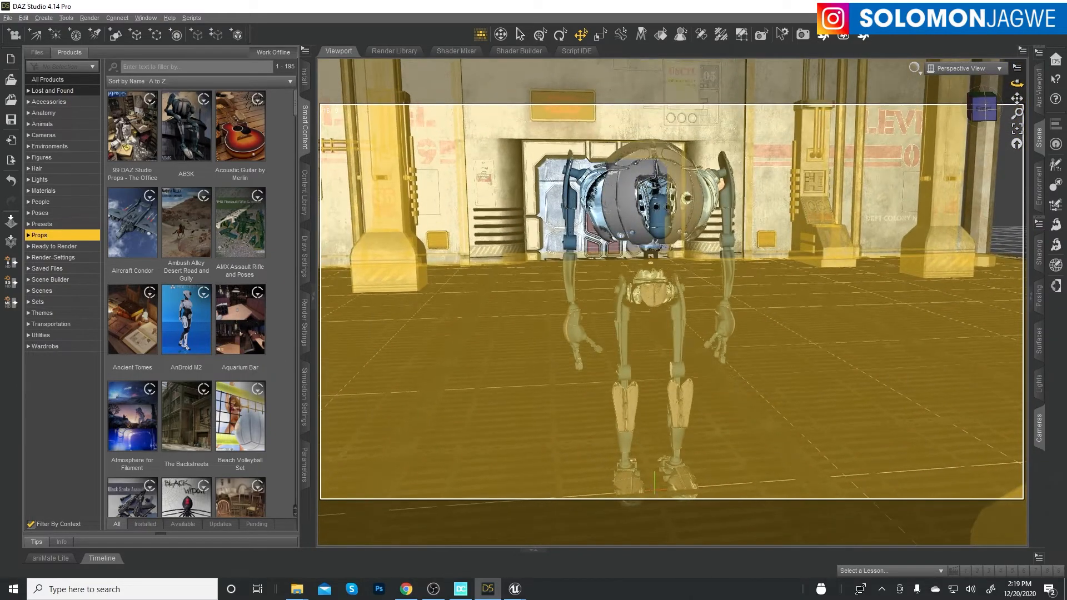
mouse_move(1017, 84)
left_mouse_down()
mouse_move(1028, 84)
mouse_move(1011, 79)
left_mouse_up()
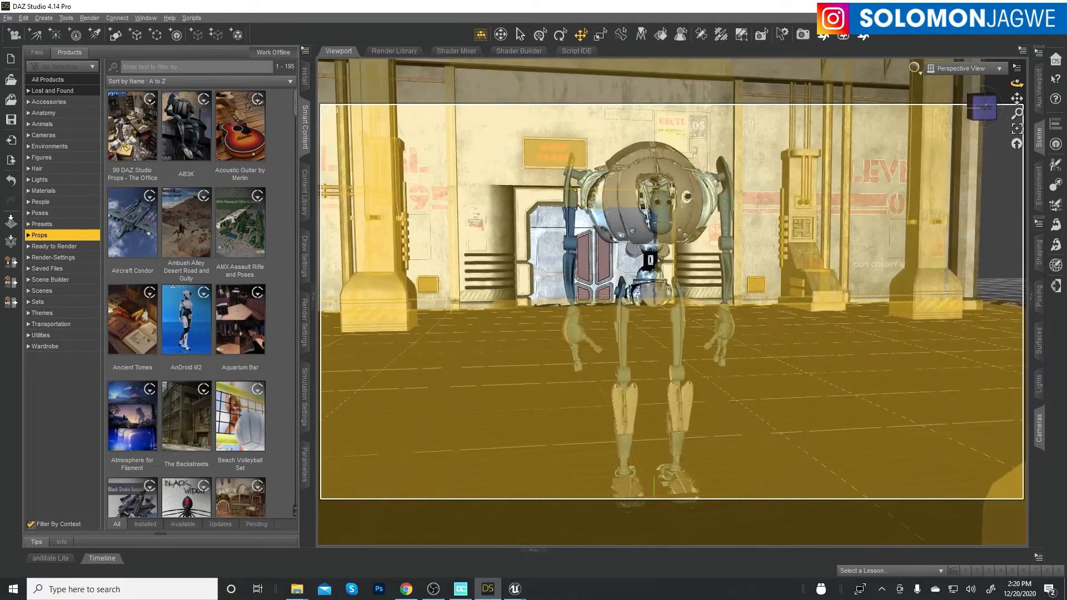
left_click_drag(1017, 83, 944, 194)
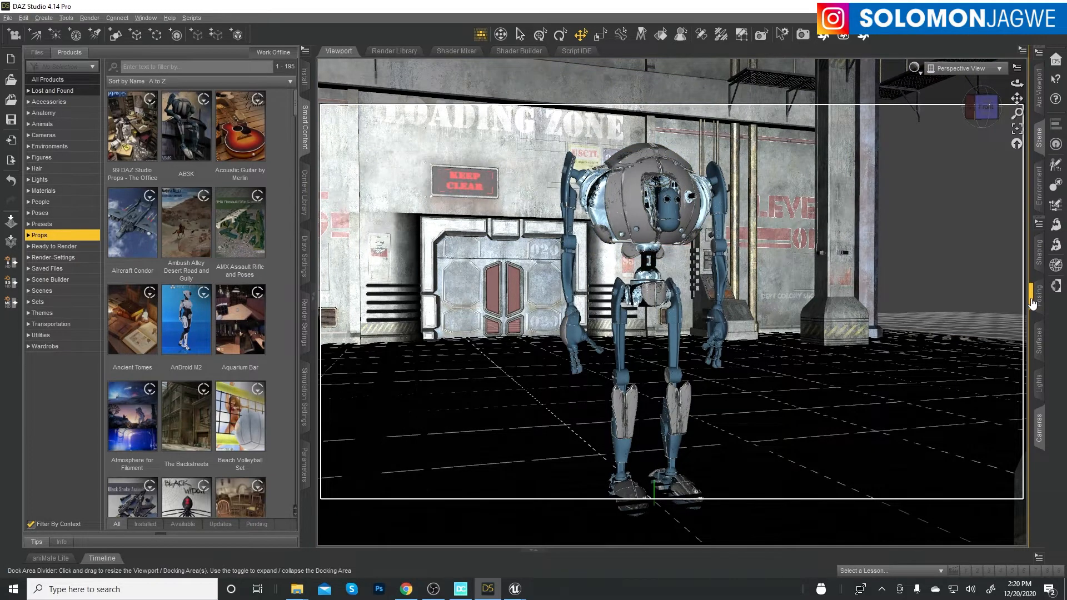
- Hide the Level_19 environment in the scene and select the ab3k figure
left_click(1038, 137)
left_click(850, 85)
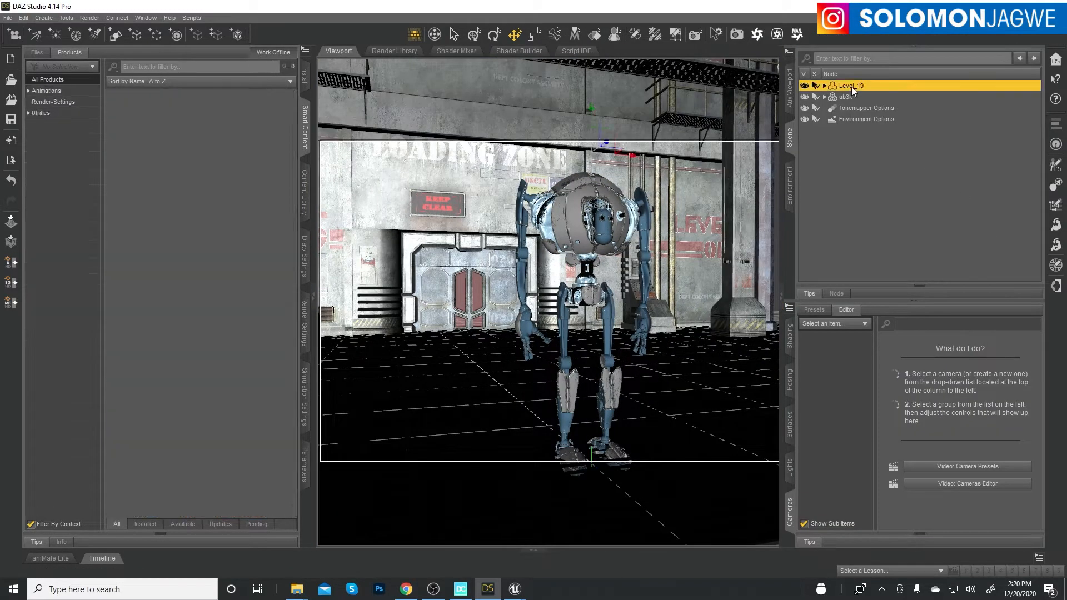
left_click(805, 86)
left_click(839, 98)
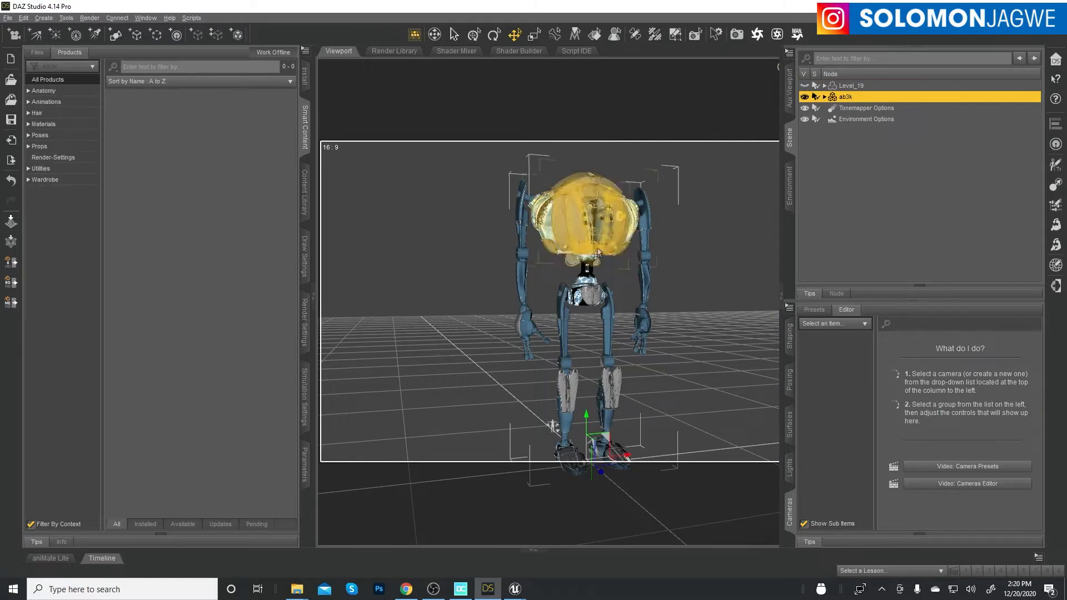
- Send the ab3k figure with Daz to Unreal, keeping Skeletal Mesh as the asset type
left_click(9, 19)
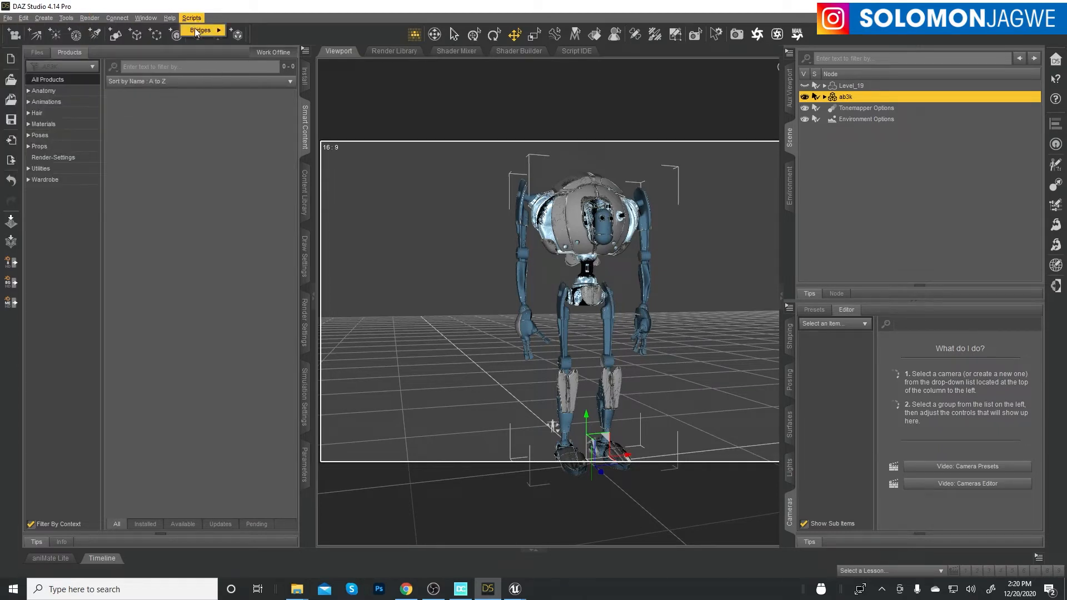
mouse_move(194, 31)
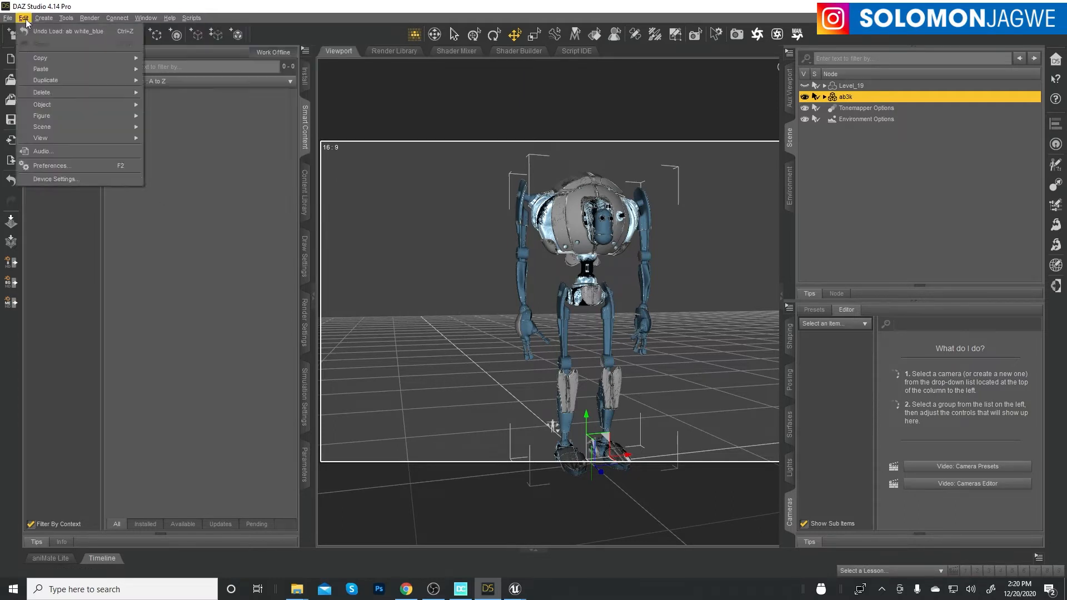
mouse_move(10, 18)
mouse_move(39, 160)
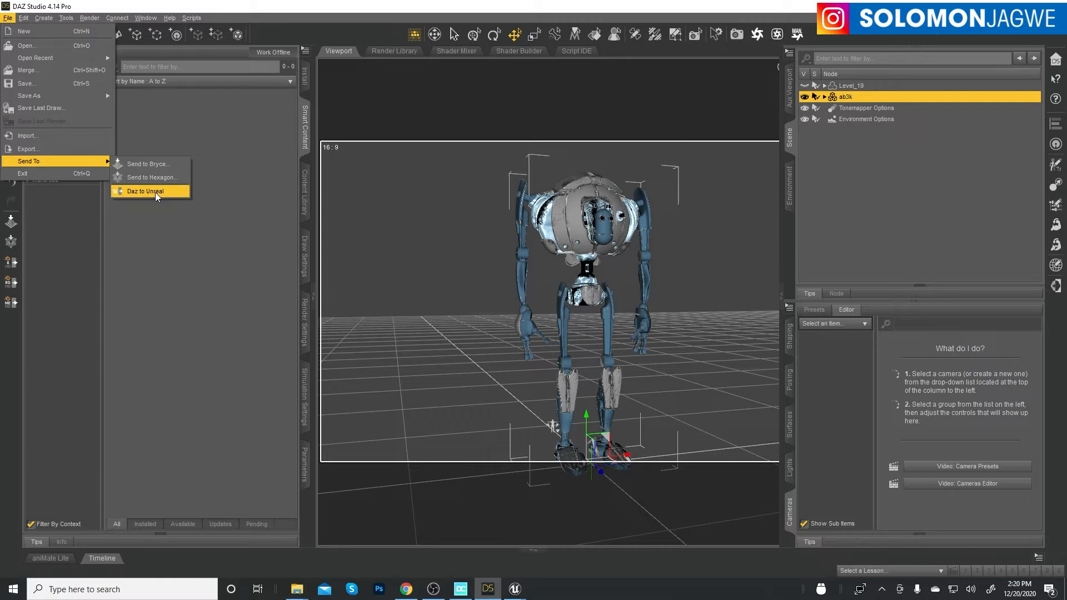
left_click(155, 192)
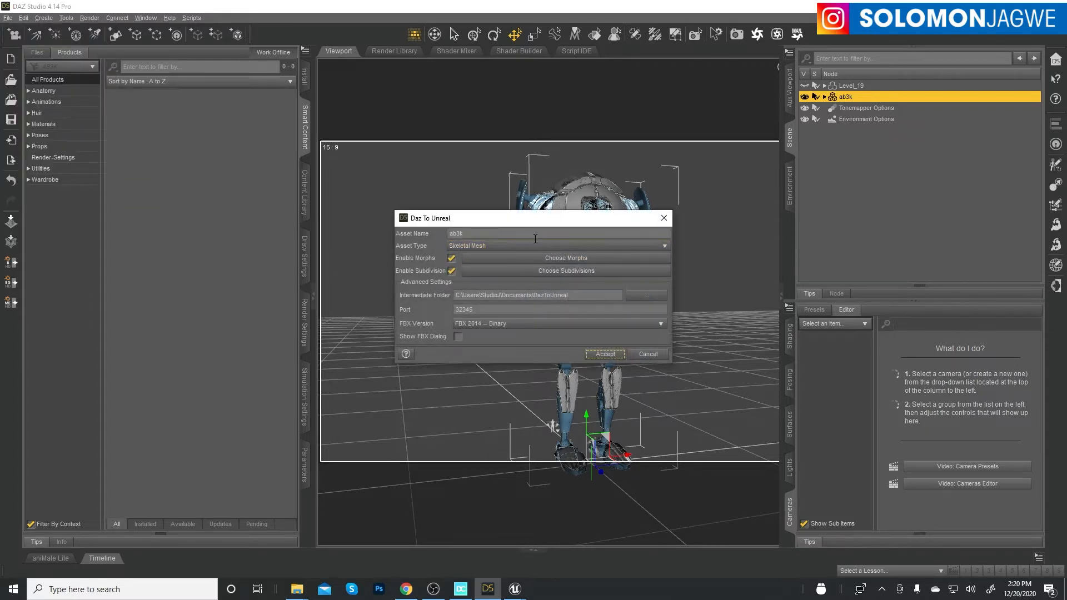
left_click(665, 246)
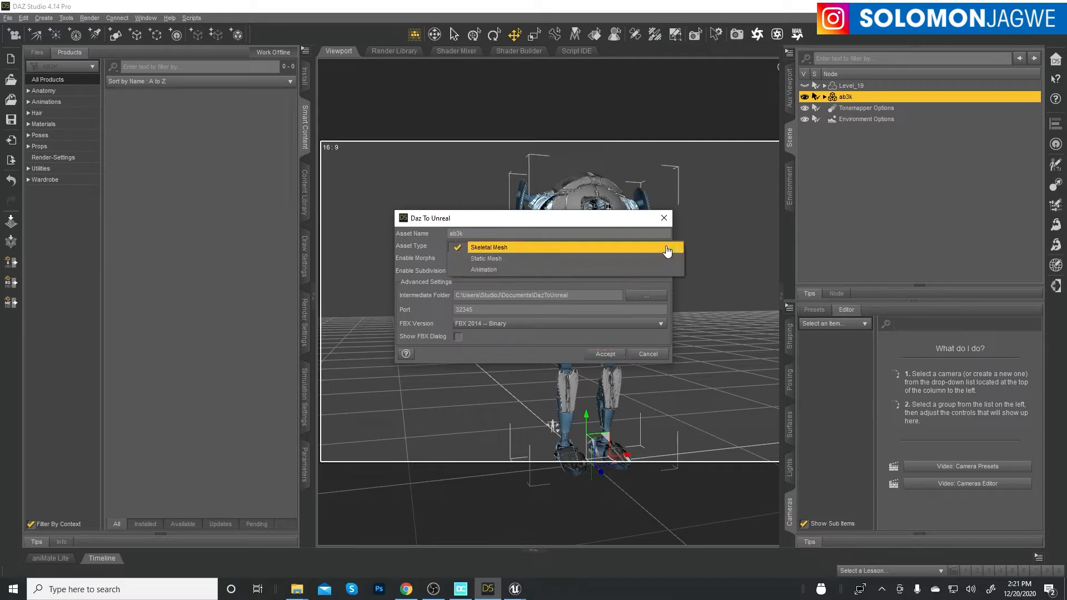
left_click(459, 248)
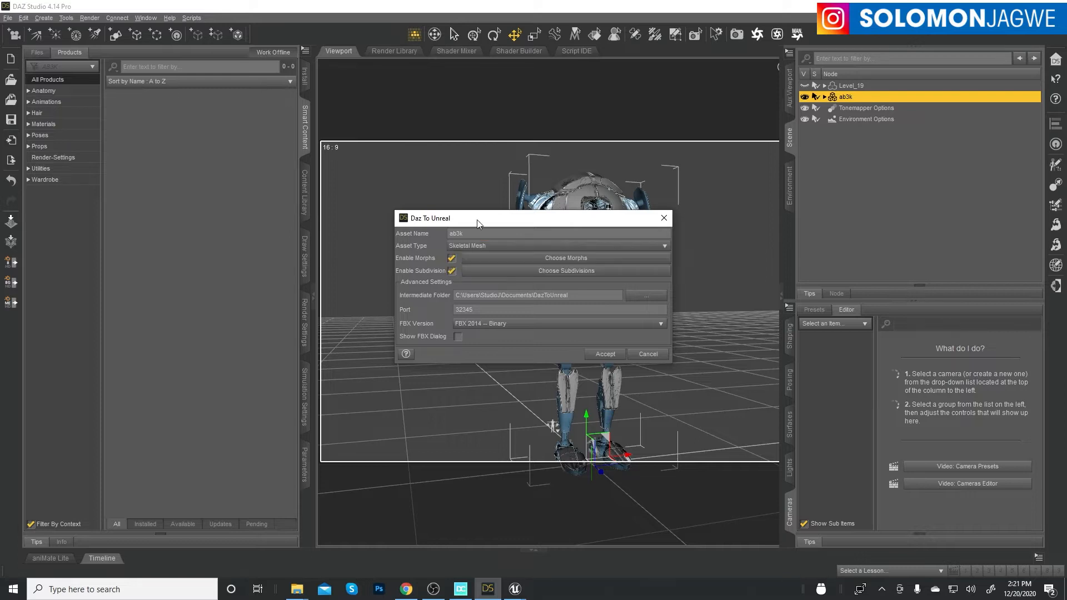
- Keep morphs and subdivision enabled and FBX 2014 -- Binary as the FBX version, and accept the ab3k transfer
left_click(452, 259)
left_click(451, 272)
left_click(451, 271)
left_click(502, 324)
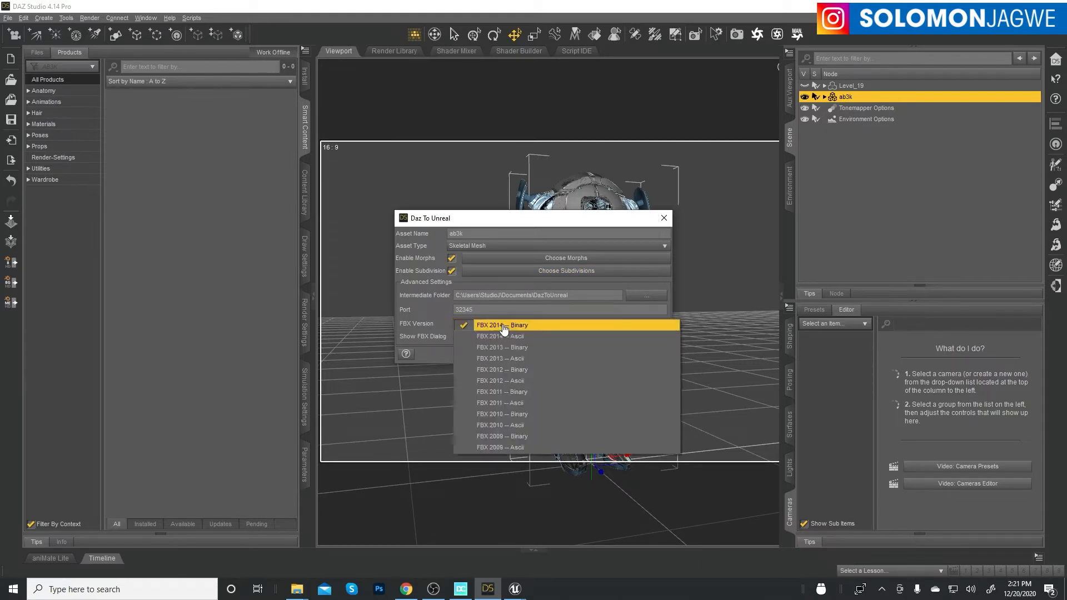
left_click(511, 325)
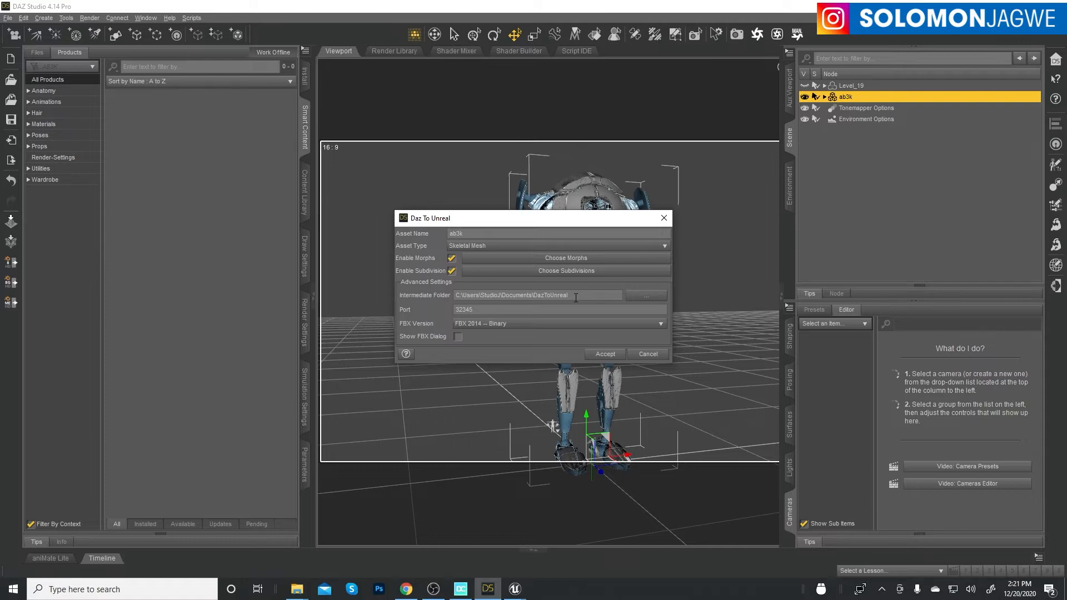
left_click(607, 357)
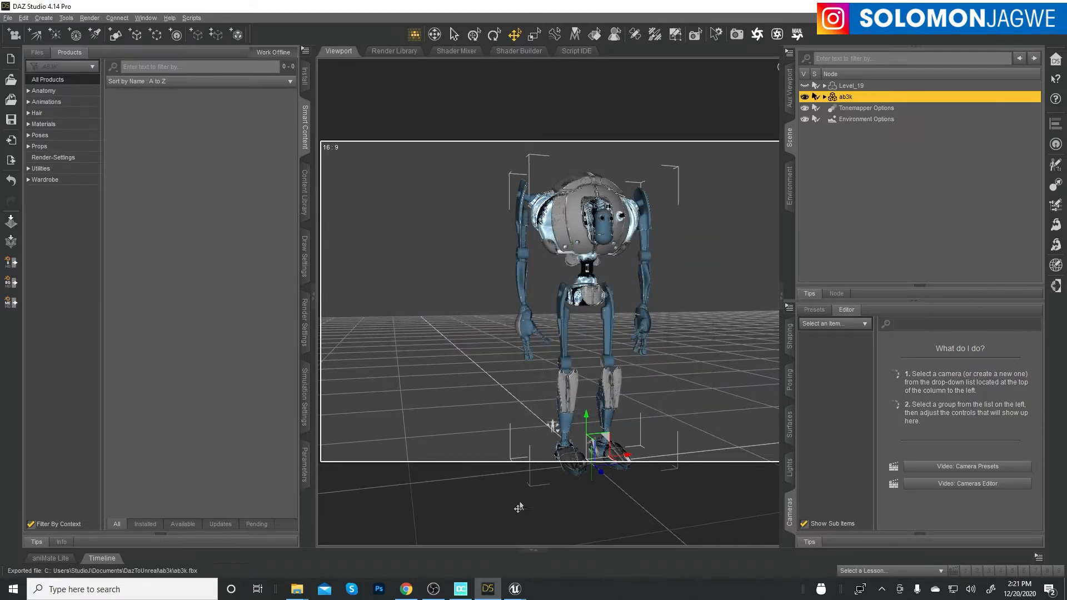
- Switch to Unreal Editor and close the FBX import message log
mouse_move(516, 590)
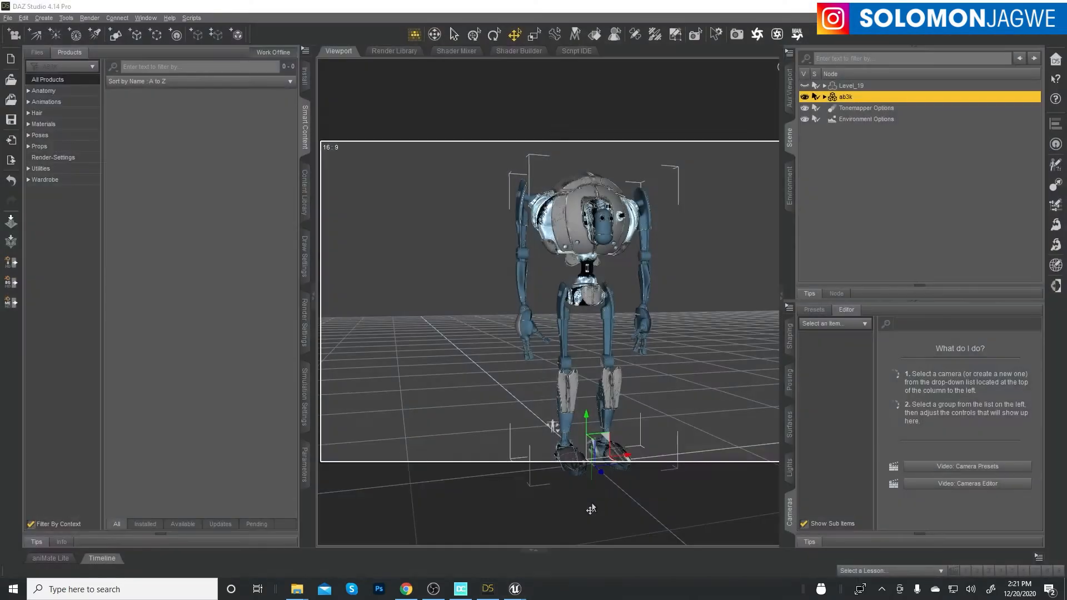
left_click(514, 587)
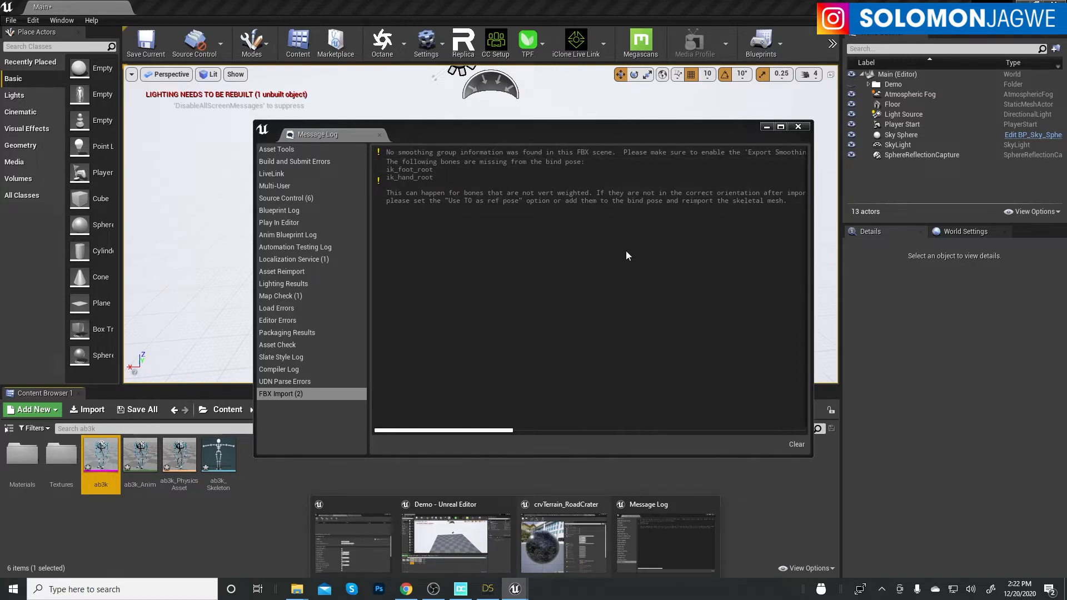
left_click(798, 127)
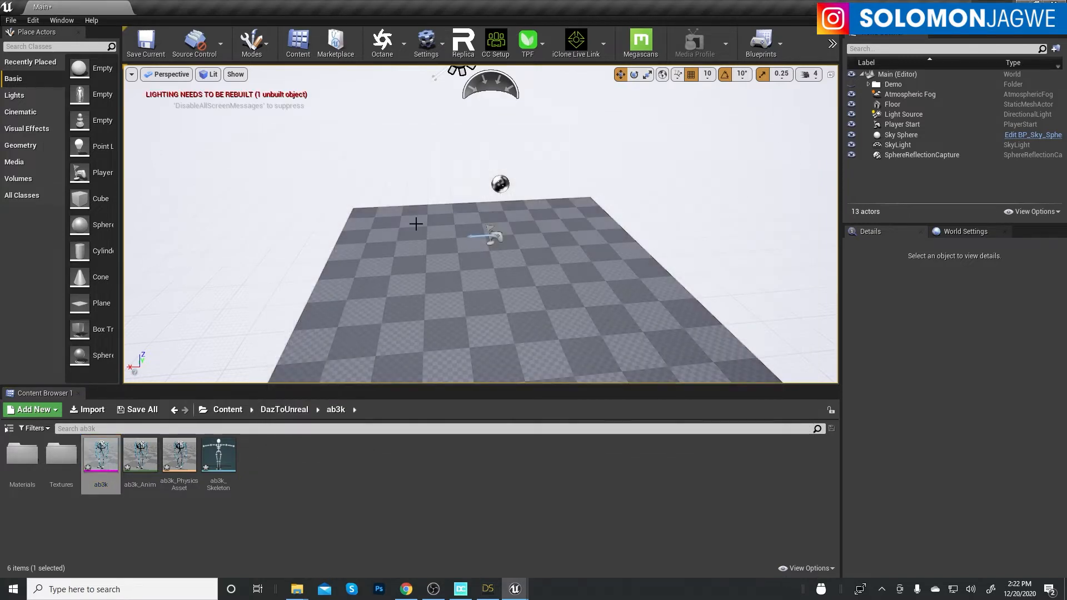
- Place the ab3k skeletal mesh from the DazToUnreal folder onto the floor of the level
scroll(502, 255, "up", 4)
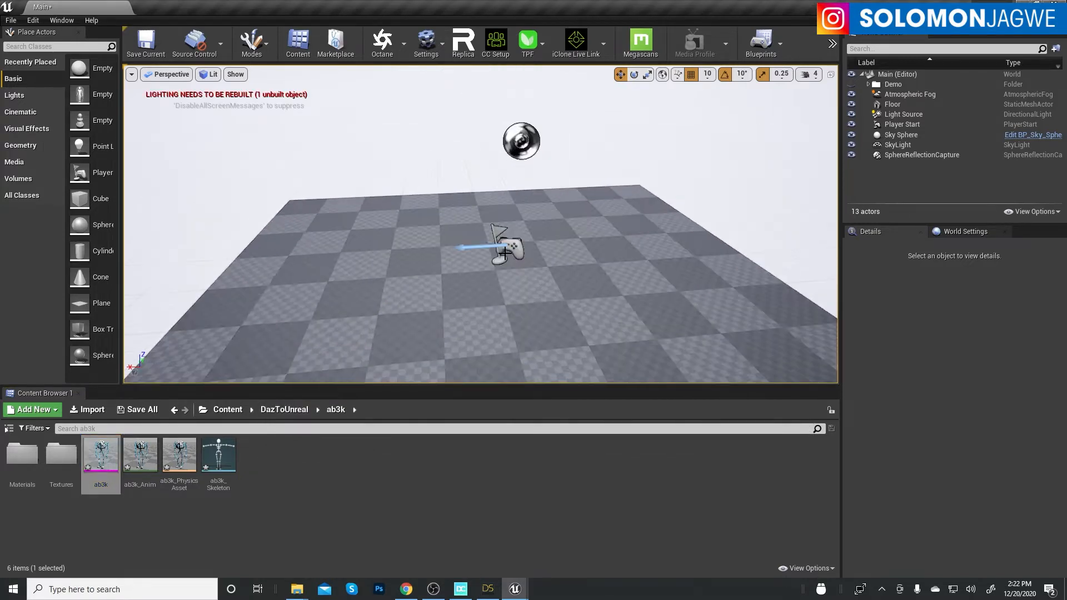
scroll(504, 254, "up", 2)
middle_click_drag(595, 278, 629, 284)
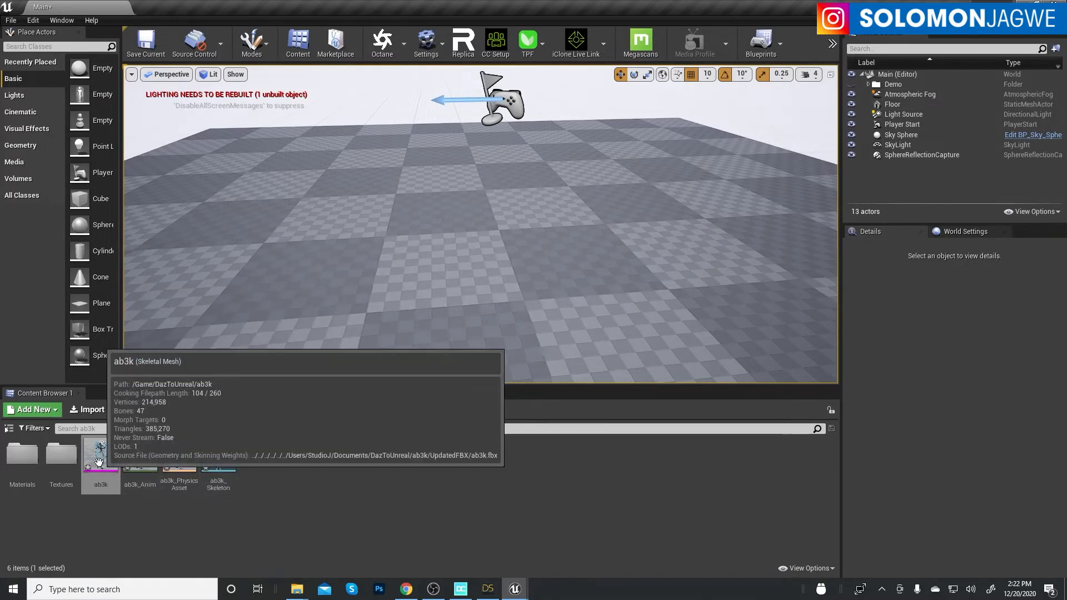
left_click_drag(103, 458, 502, 271)
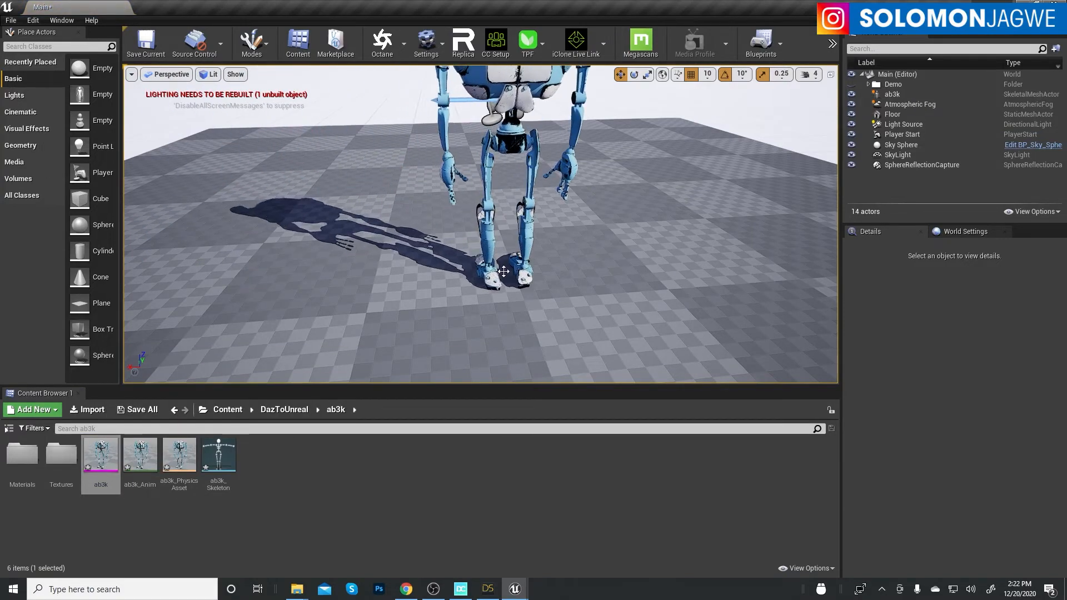
- Examine the imported ab3k robot in the level up close and from several sides
scroll(504, 271, "down", 5)
mouse_move(536, 261)
right_mouse_down()
mouse_move(430, 260)
mouse_move(529, 261)
right_mouse_up()
scroll(529, 263, "up", 5)
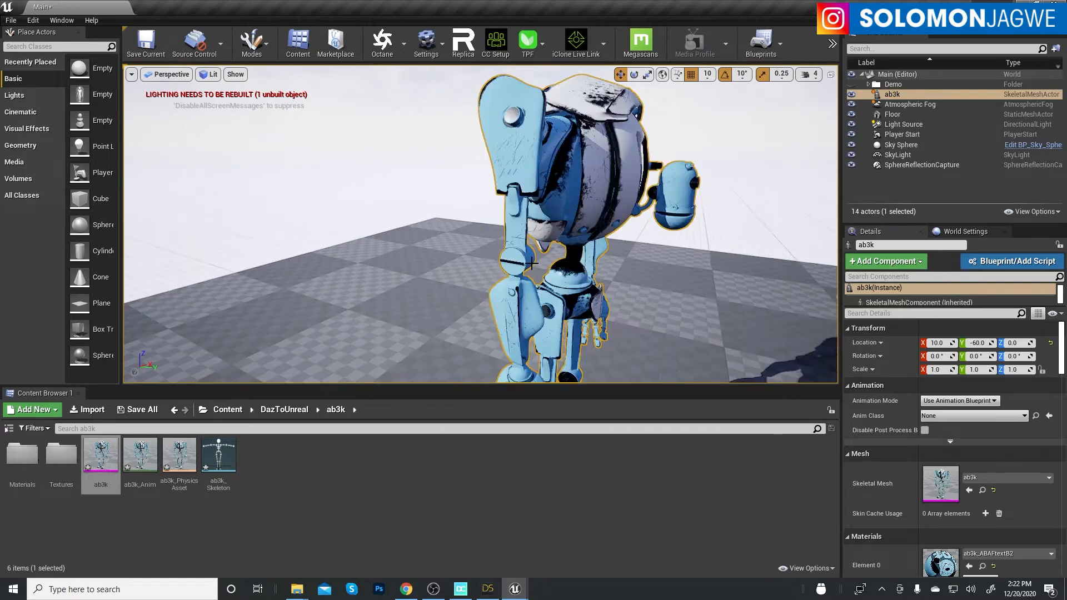
middle_click_drag(529, 265, 600, 263)
scroll(504, 265, "down", 5)
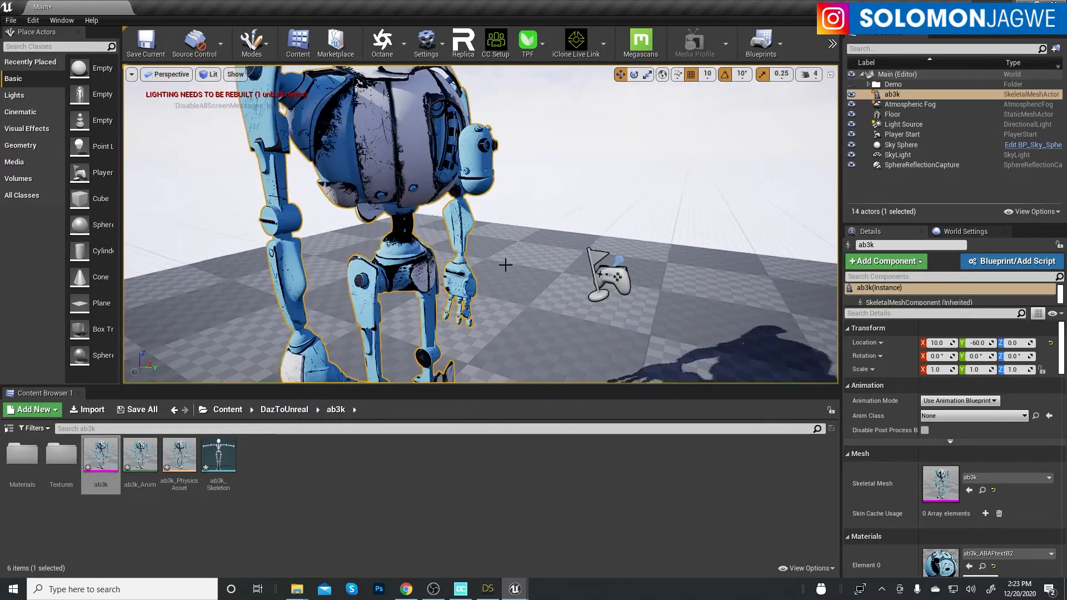
left_click_drag(504, 264, 438, 263, "alt")
middle_click_drag(535, 255, 496, 238)
scroll(495, 243, "down", 6)
right_click_drag(500, 273, 536, 274)
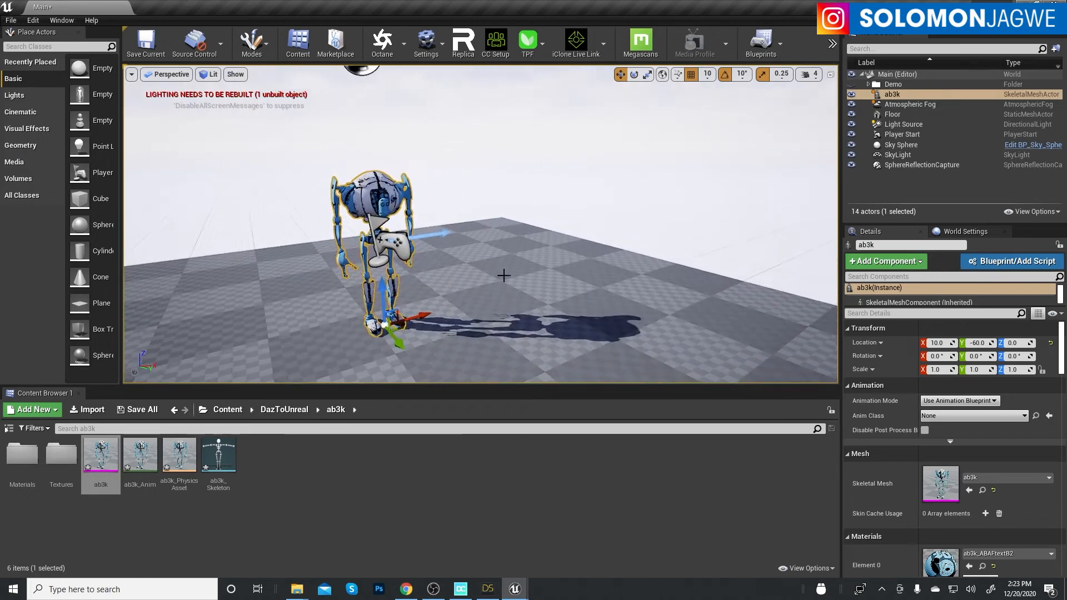
middle_click_drag(519, 277, 475, 276)
right_click_drag(519, 277, 581, 275)
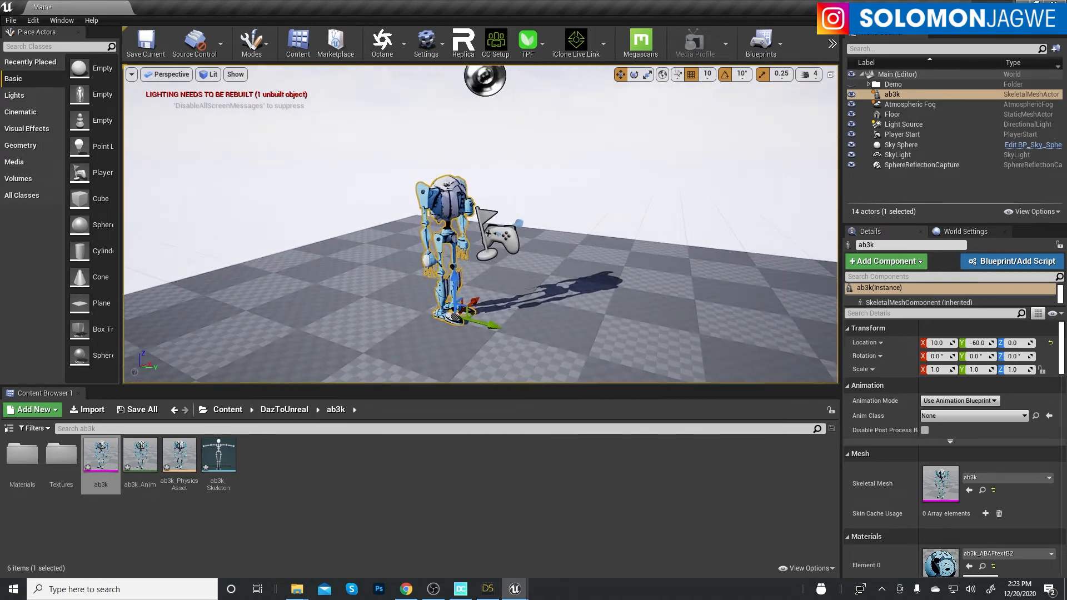
- Delete the ab3k actor from the level
left_click(919, 181)
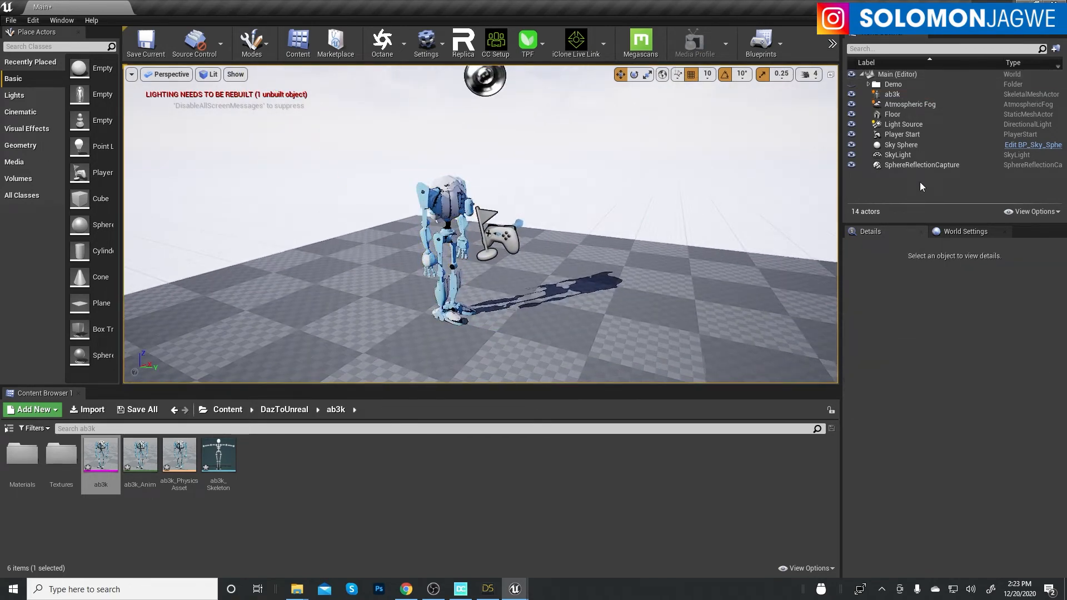
left_click(895, 96)
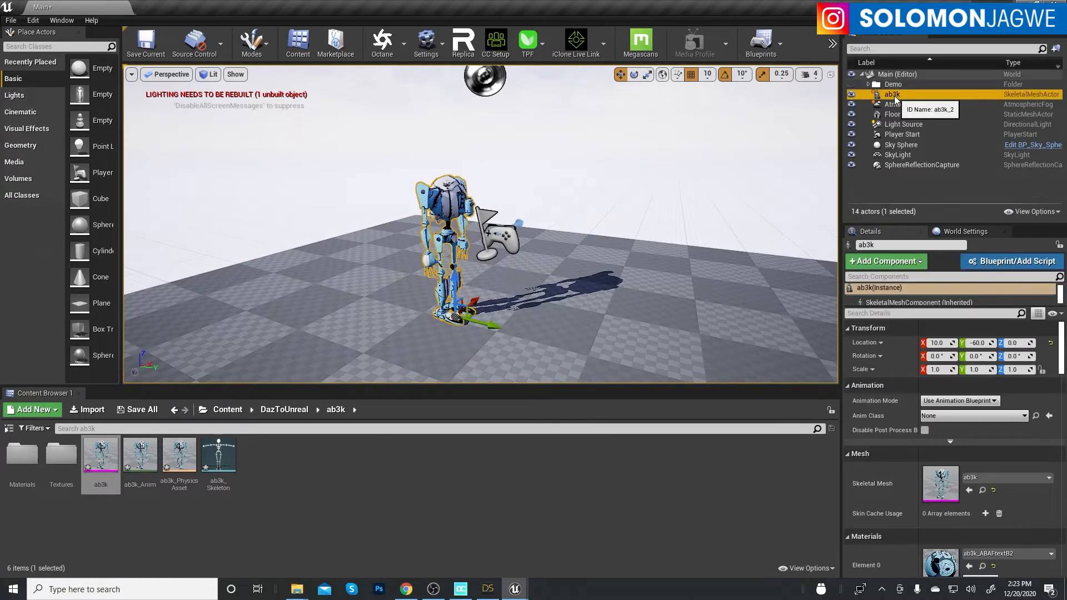
key("Delete")
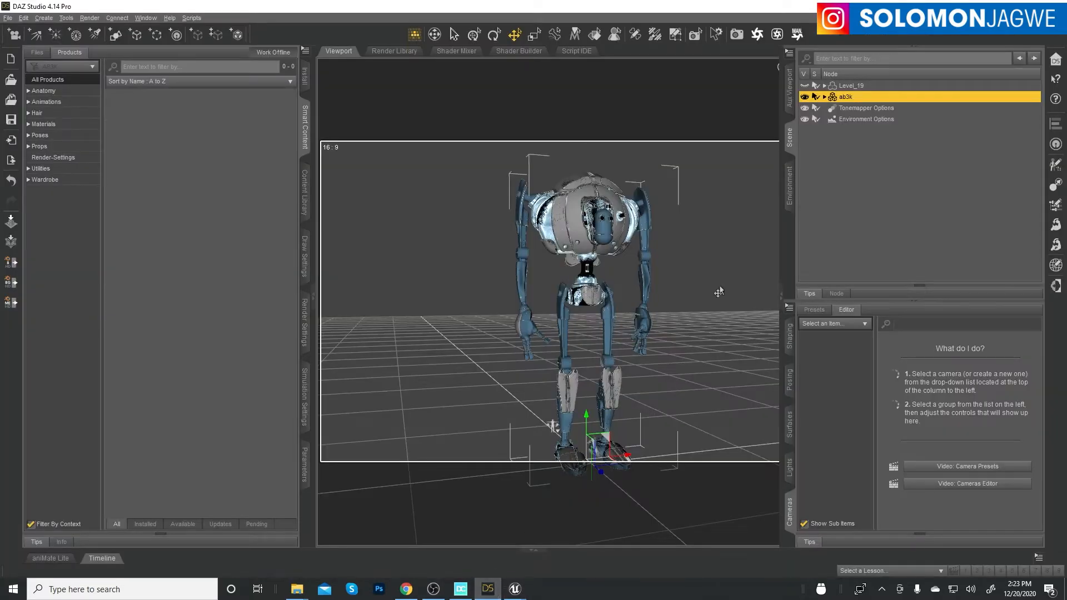
- Hide the ab3k robot and make the Level_19 environment visible and selected in the scene
left_click(859, 87)
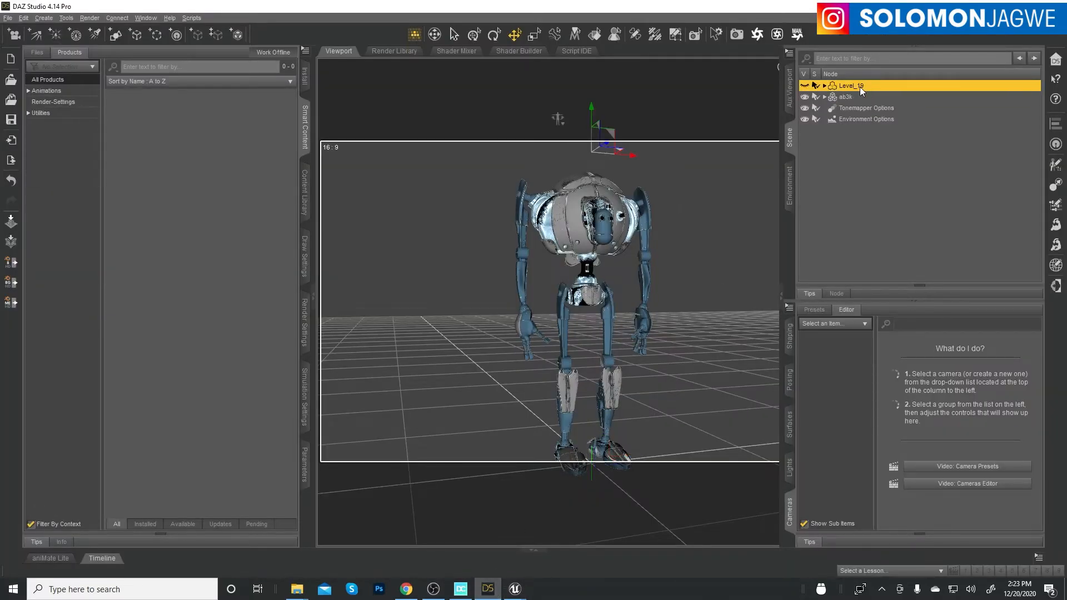
left_click(821, 98)
left_click(804, 98)
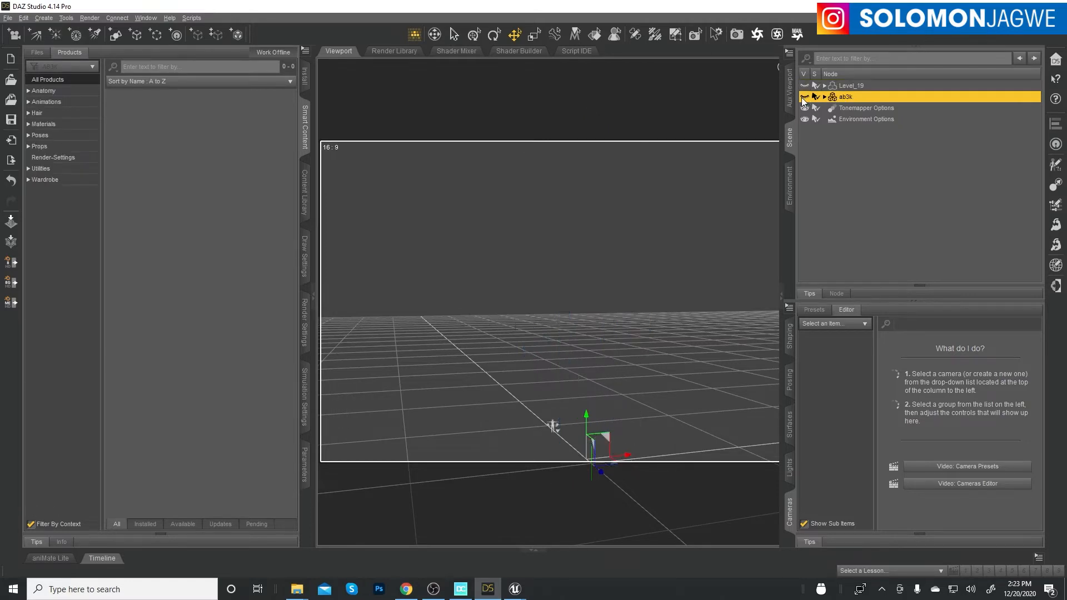
left_click(840, 86)
left_click(804, 86)
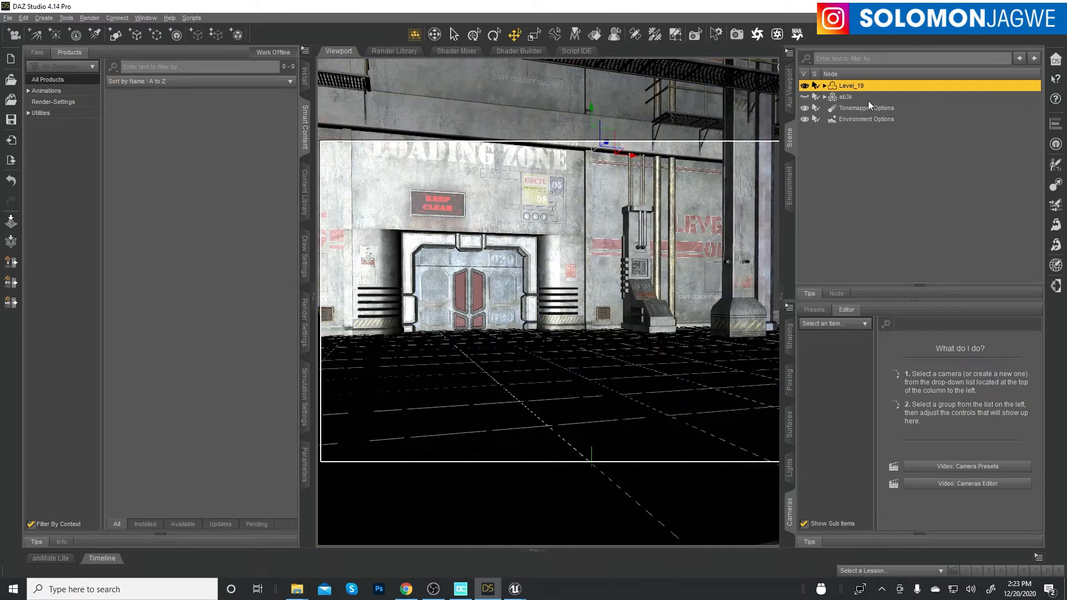
- Send Level_19 through Daz to Unreal with the Skeletal Mesh asset type, and switch to Unreal Editor
left_click(7, 18)
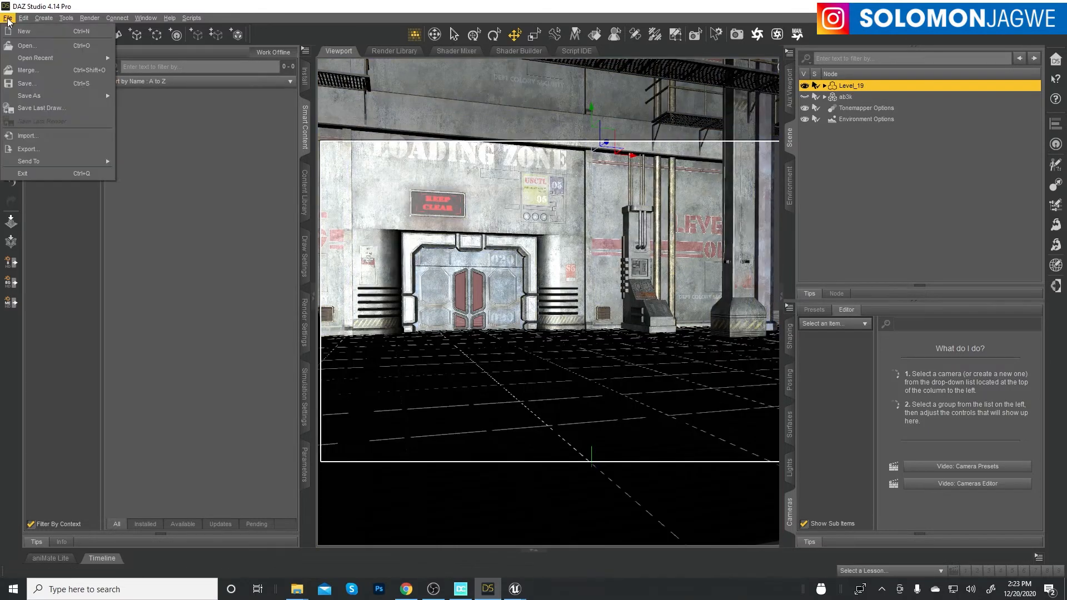
mouse_move(40, 162)
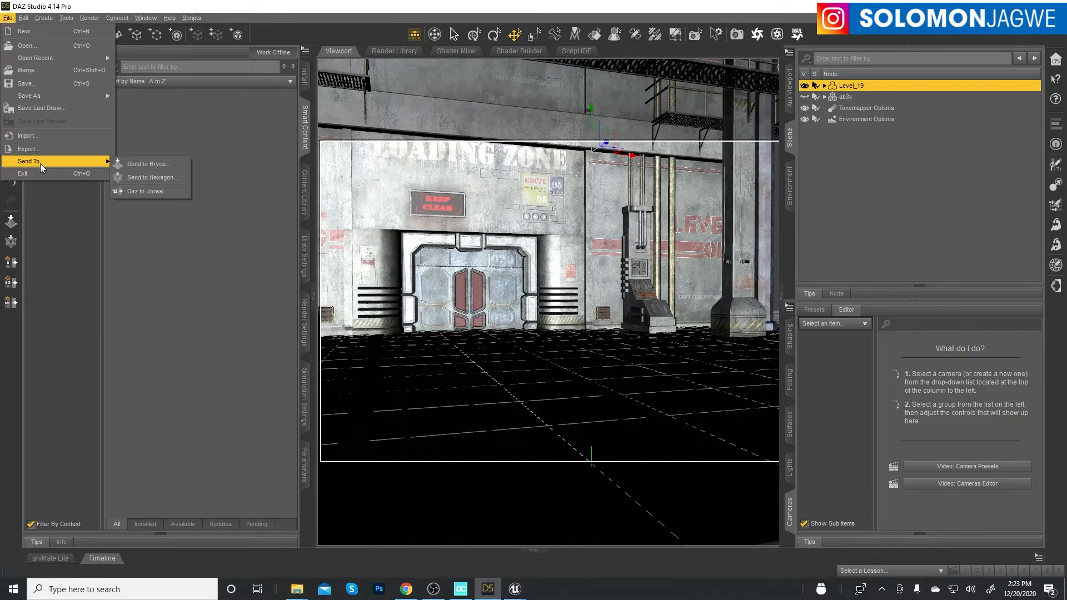
left_click(146, 192)
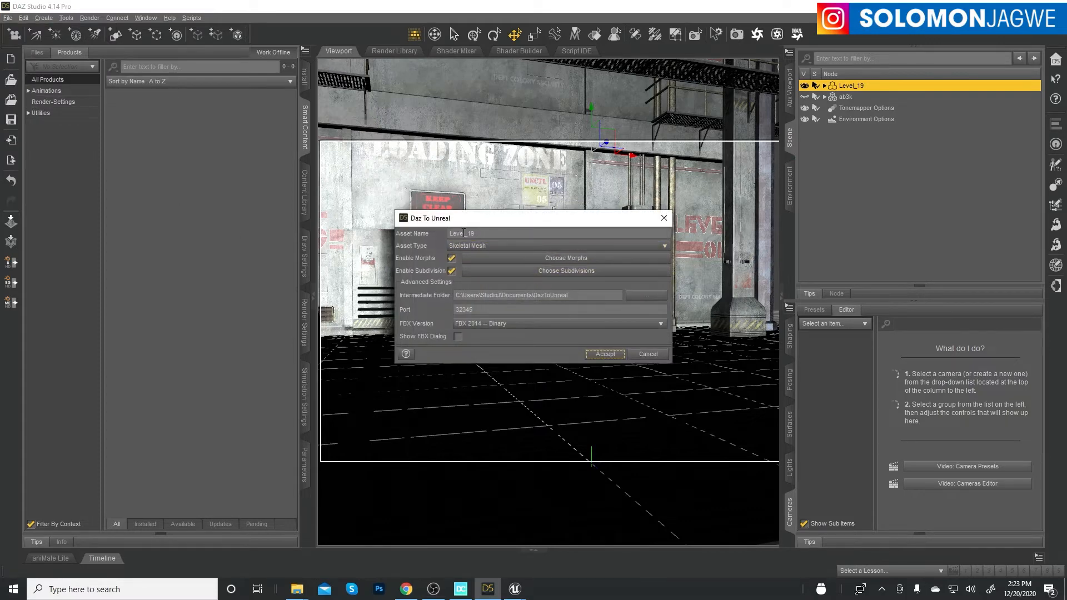
left_click(482, 246)
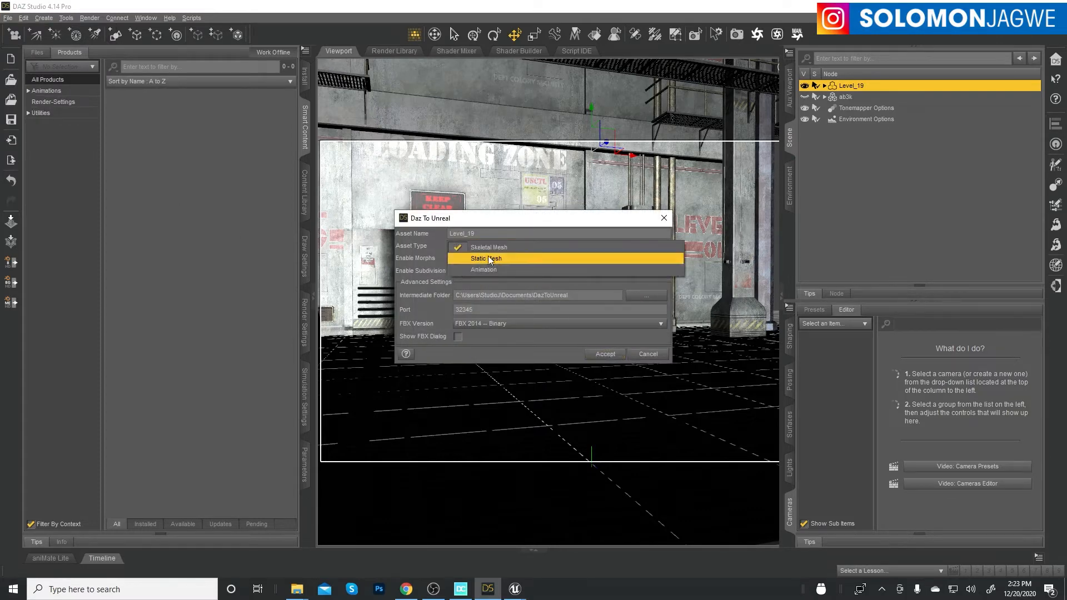
left_click(487, 252)
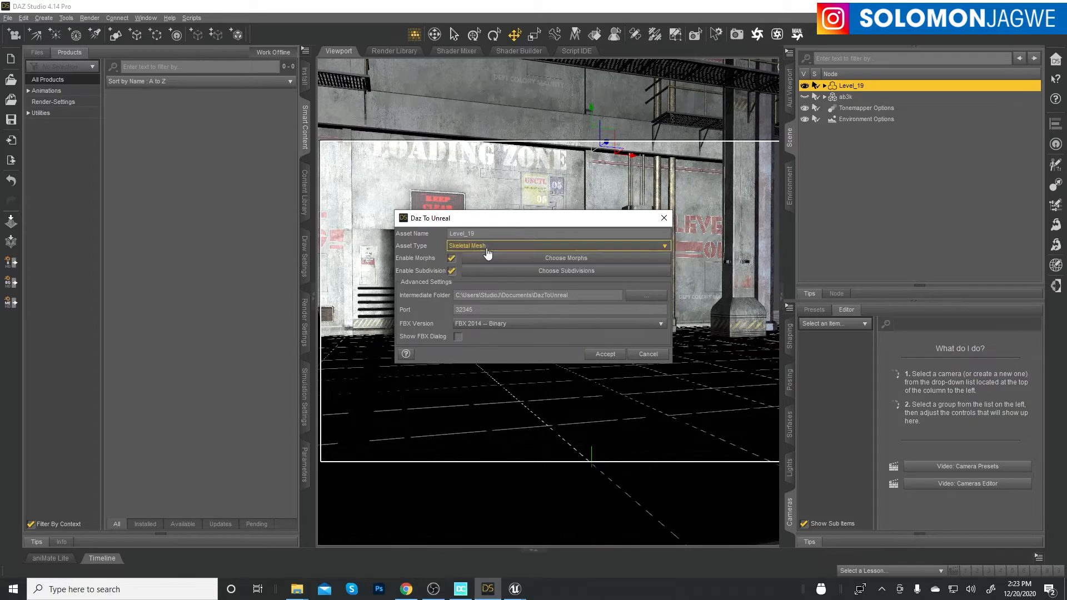
left_click(605, 354)
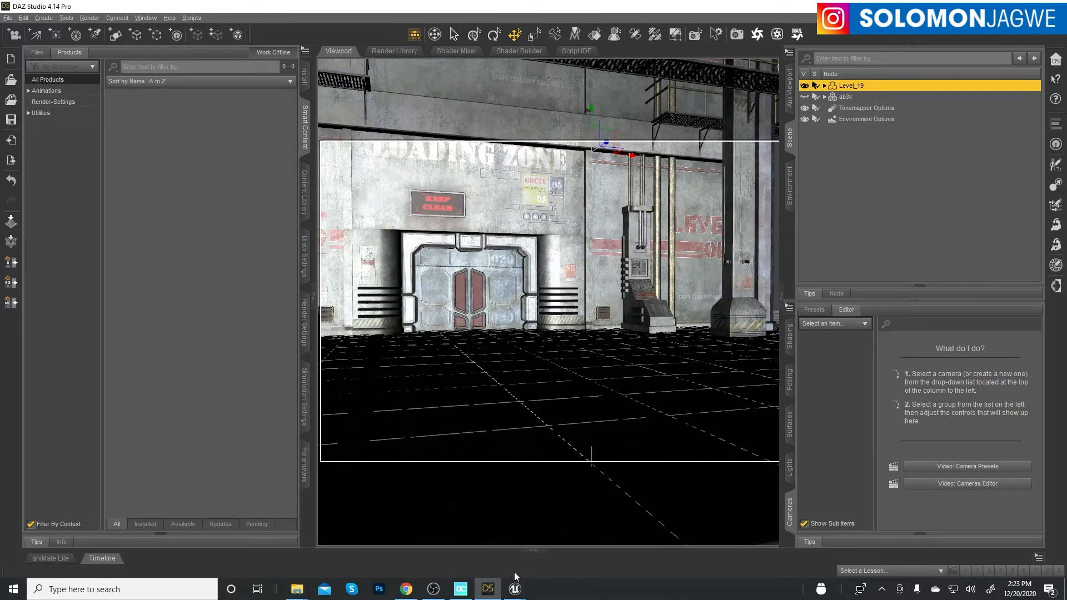
mouse_move(514, 592)
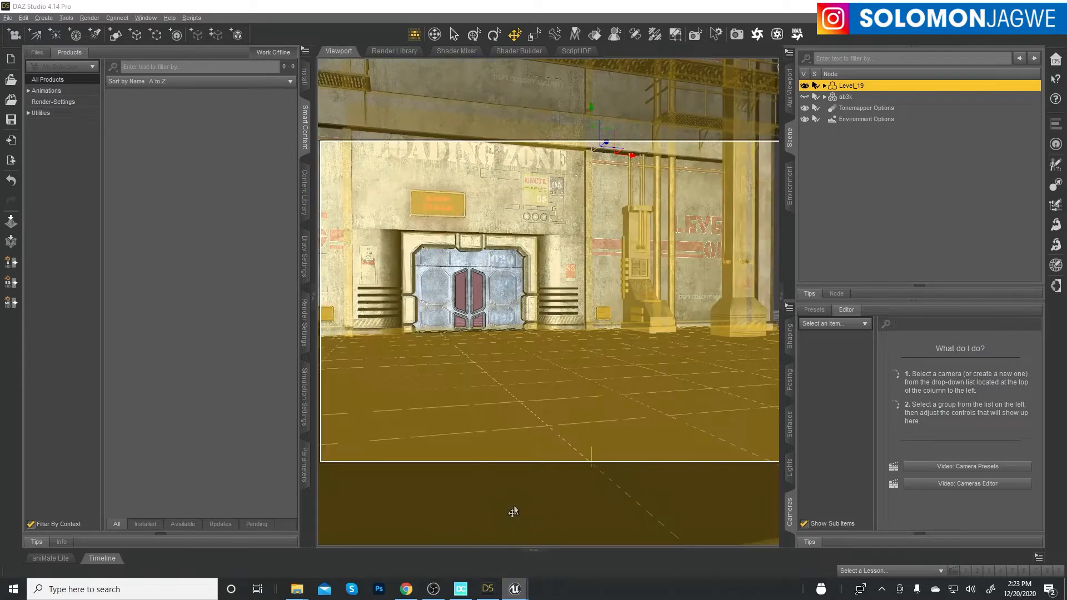
left_click(515, 506)
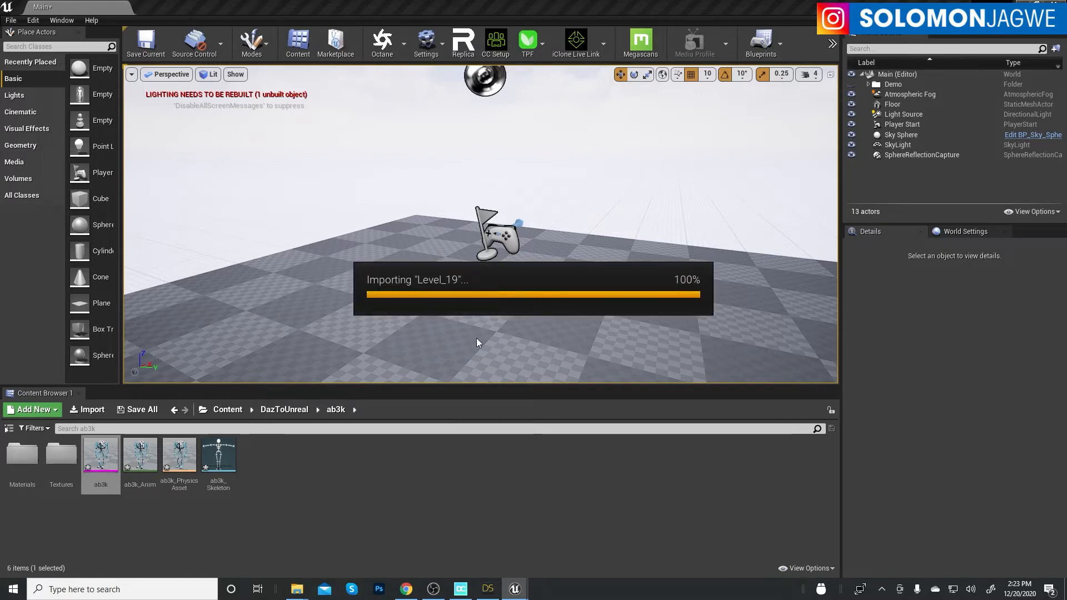
- Switch to Chrome and look through the sci-fi, cyberpunk and steampunk products in the Daz 3D Places and Things listing
left_click(406, 589)
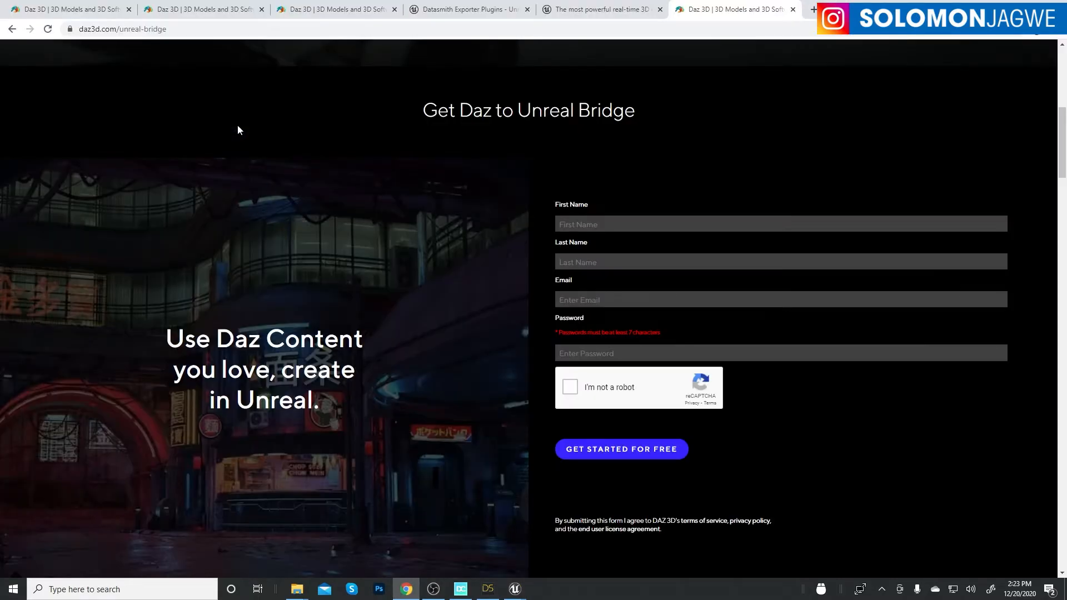
left_click(100, 11)
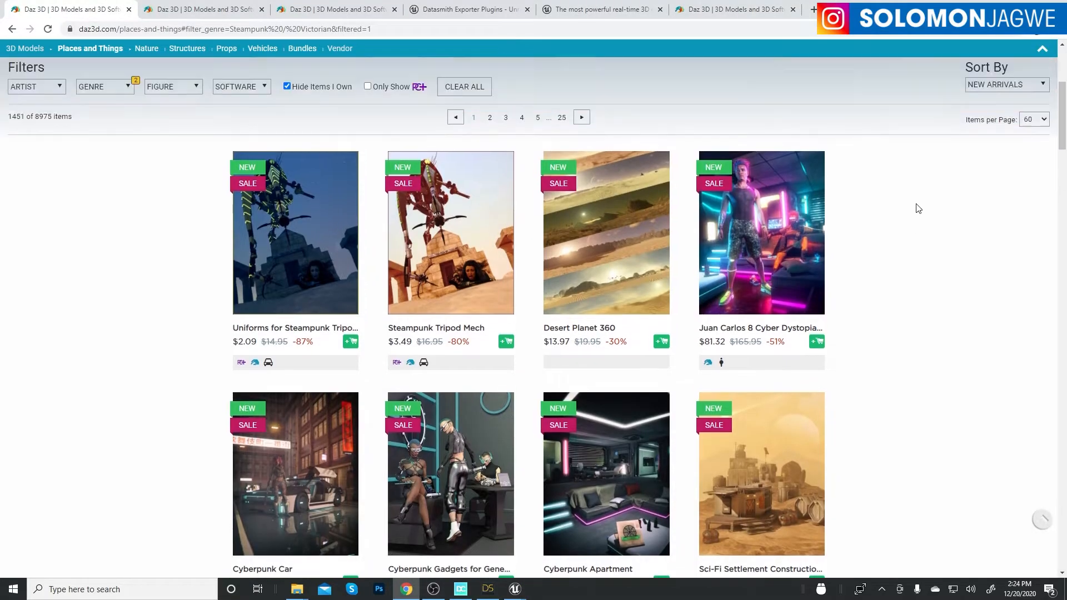
scroll(916, 206, "down", 5)
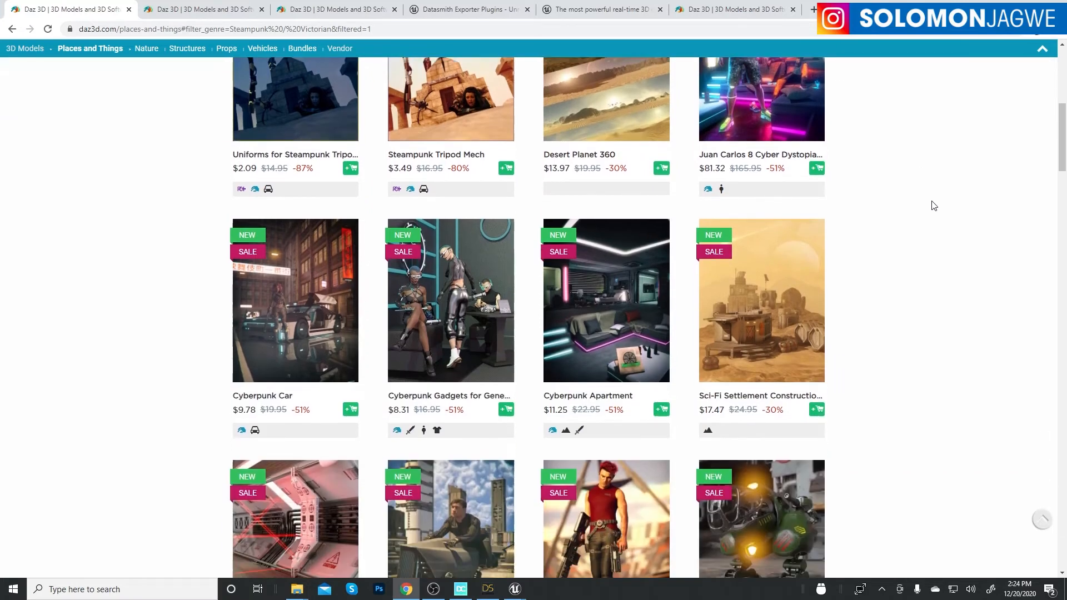
scroll(933, 205, "down", 1)
scroll(952, 201, "up", 1)
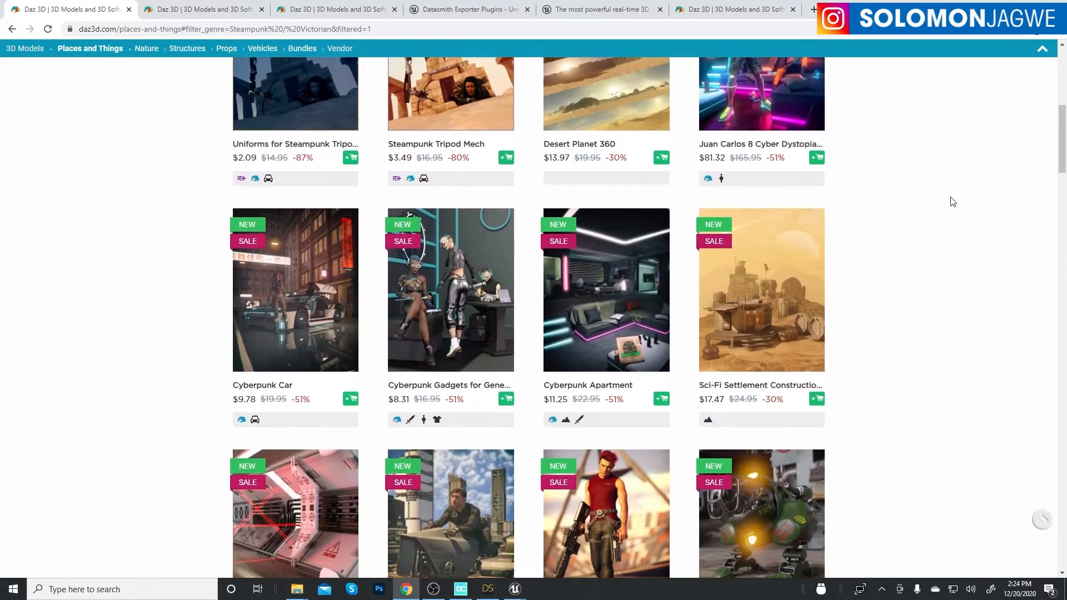
scroll(952, 202, "down", 5)
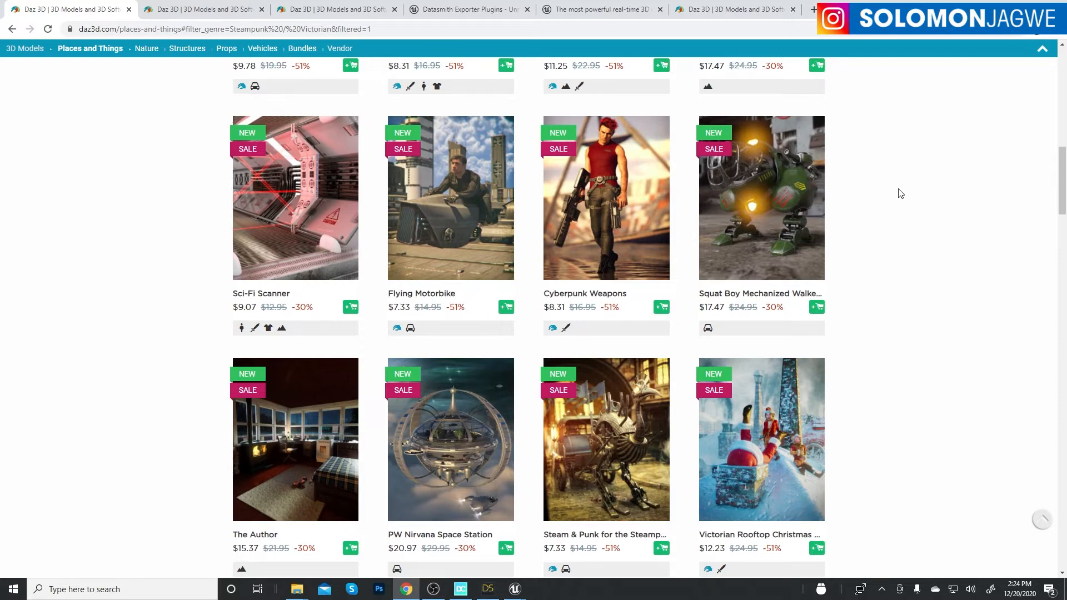
scroll(901, 193, "down", 5)
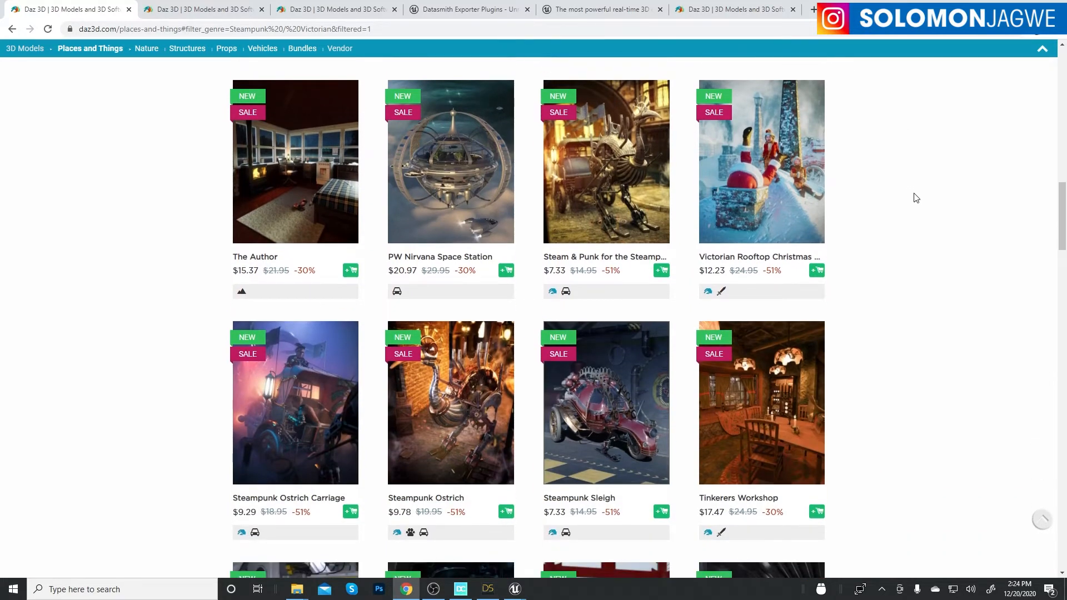
scroll(911, 198, "down", 5)
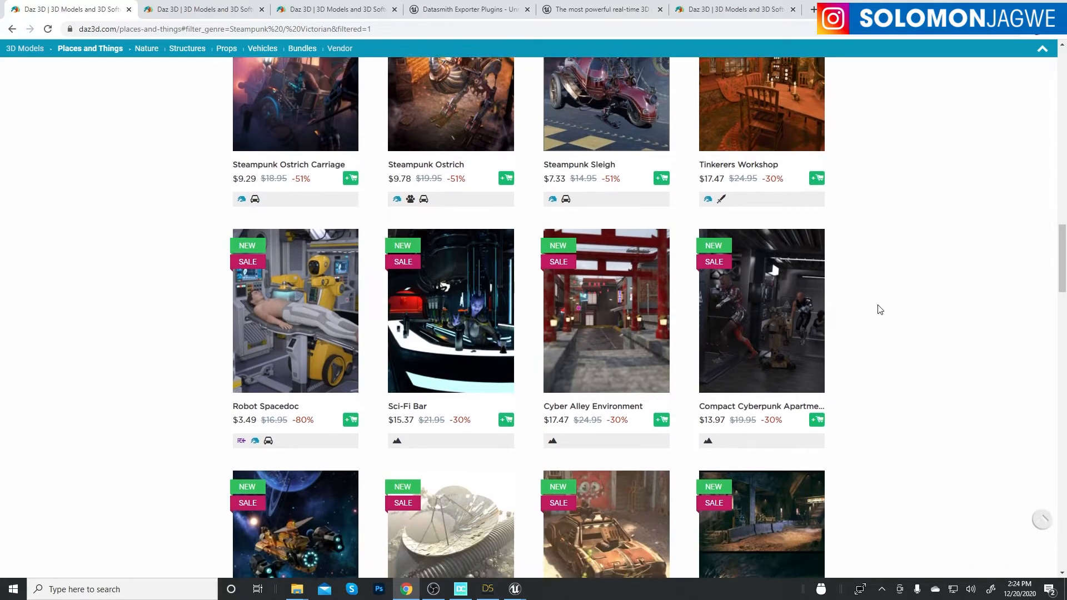
scroll(882, 302, "down", 7)
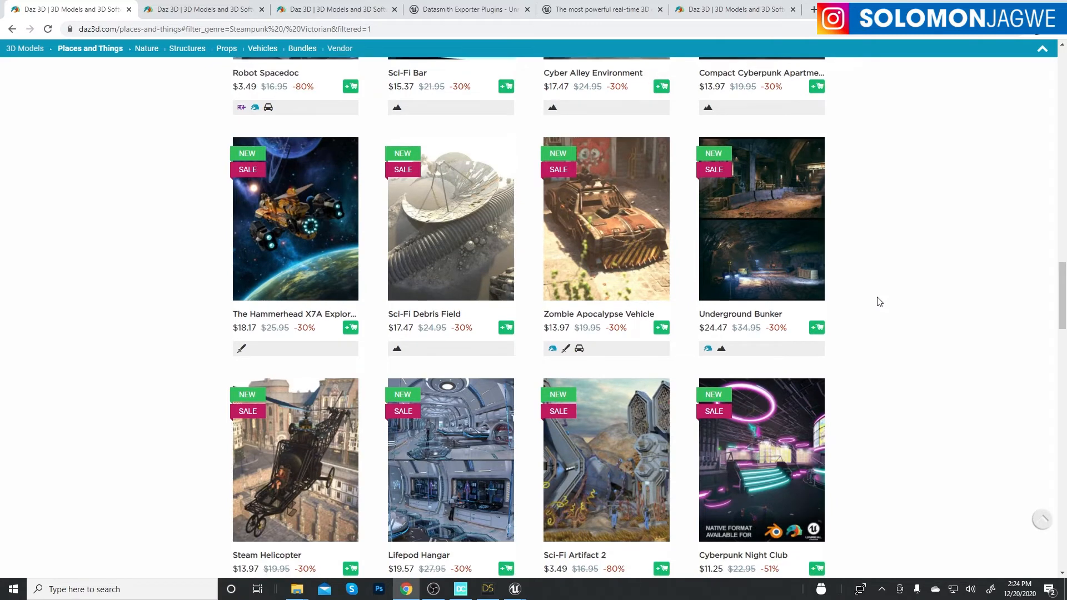
scroll(880, 302, "down", 10)
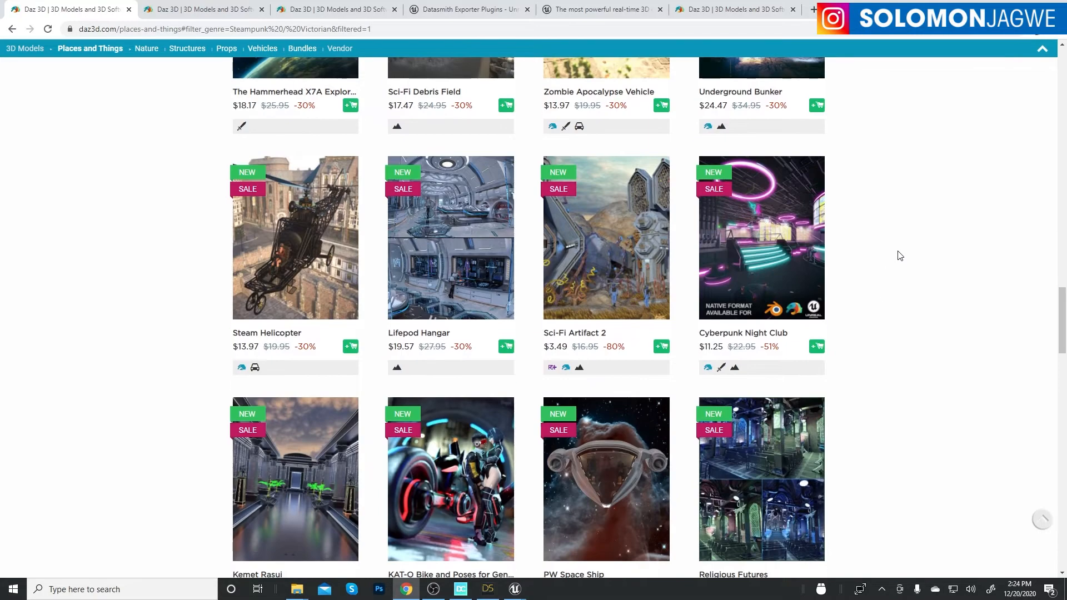
scroll(901, 258, "down", 8)
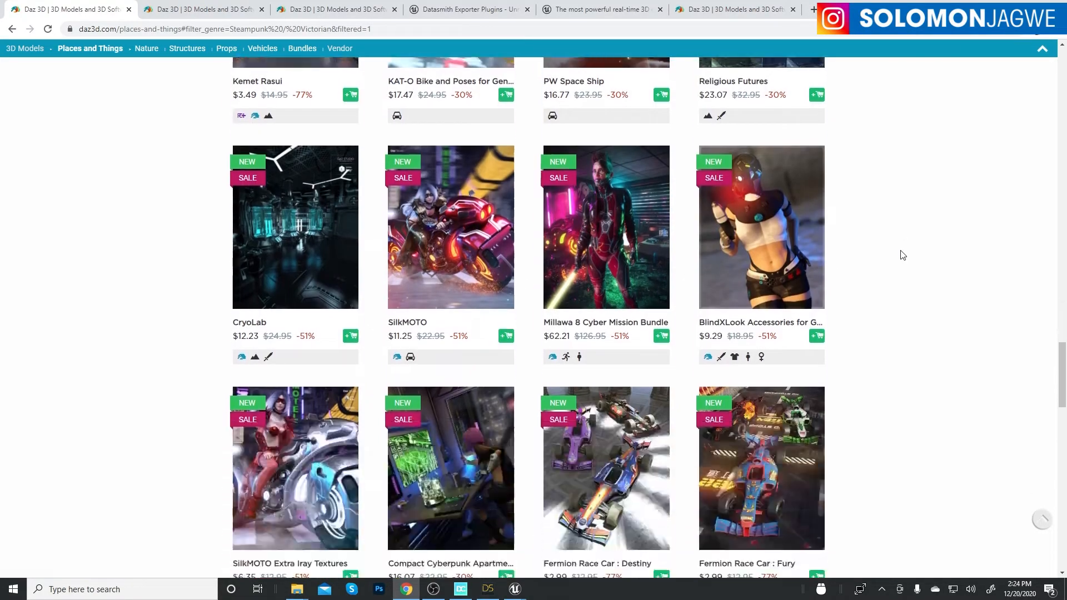
scroll(900, 255, "down", 3)
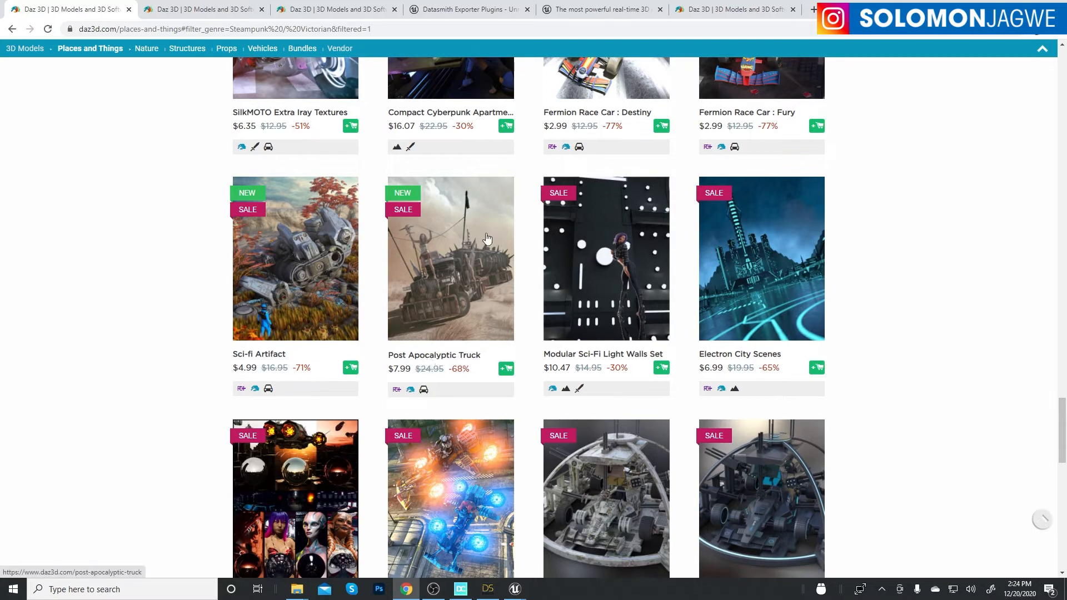
scroll(293, 267, "down", 3)
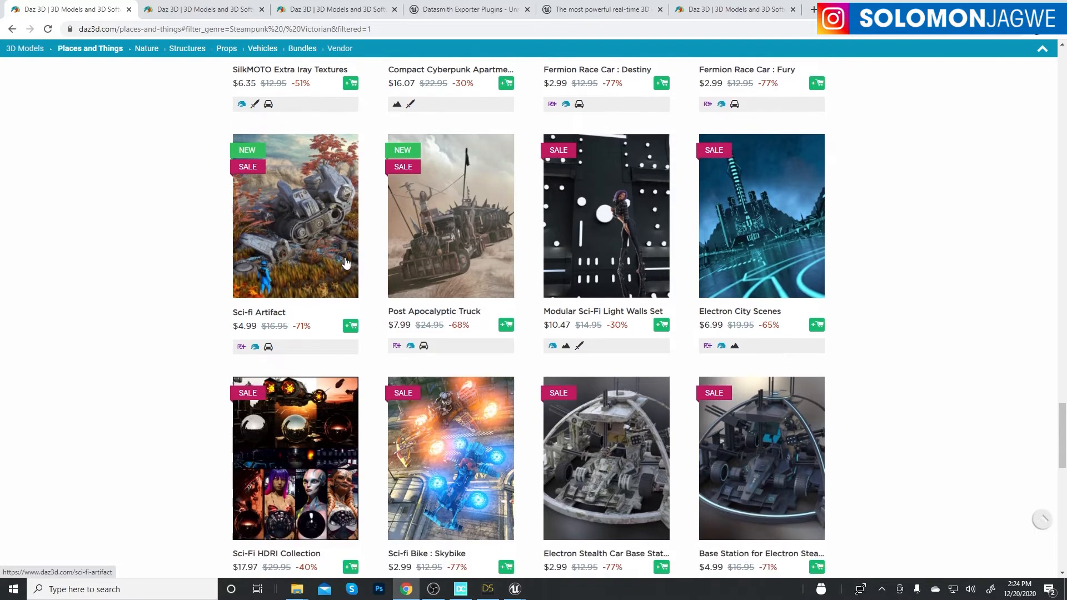
scroll(677, 254, "down", 3)
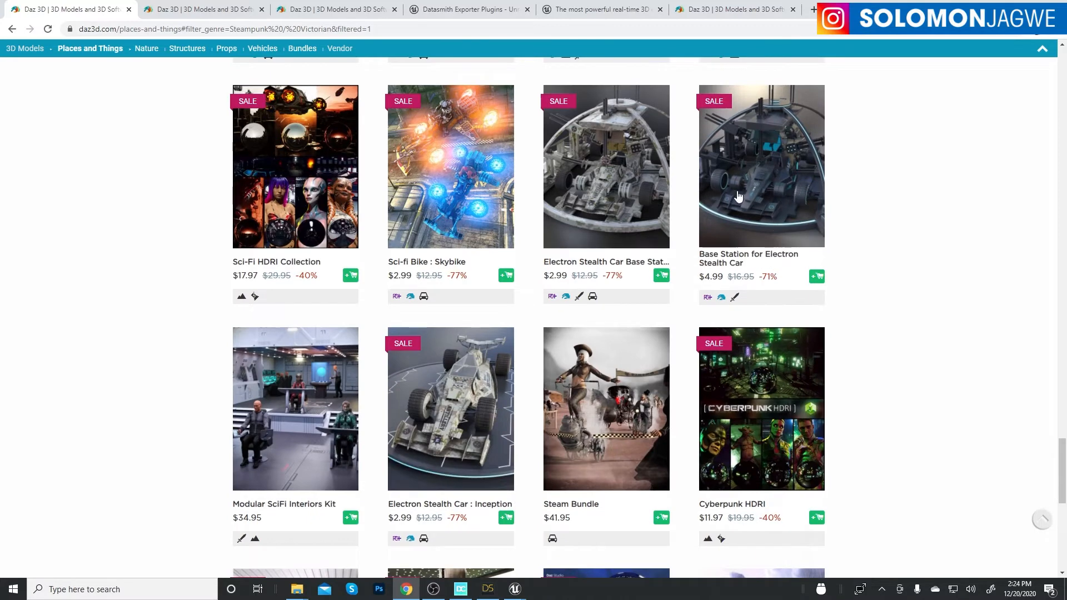
scroll(693, 317, "down", 3)
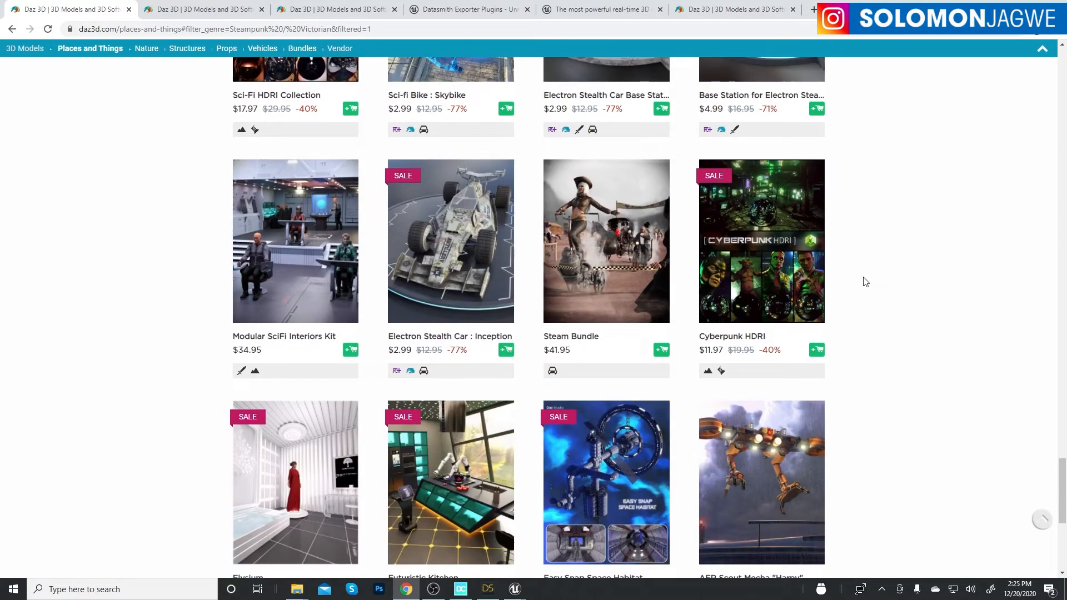
scroll(865, 282, "down", 3)
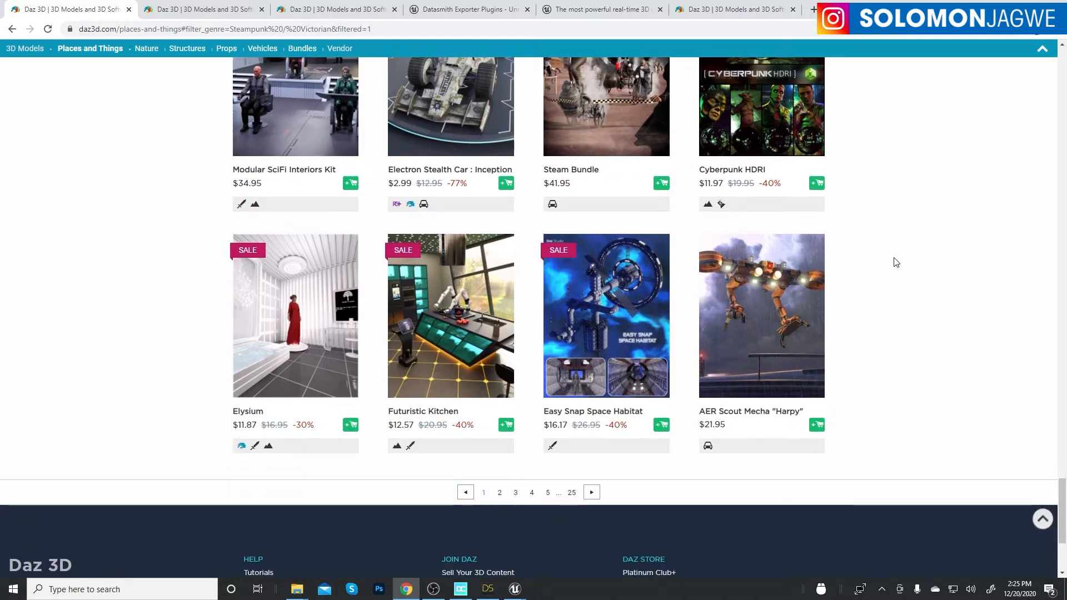
scroll(896, 263, "up", 8)
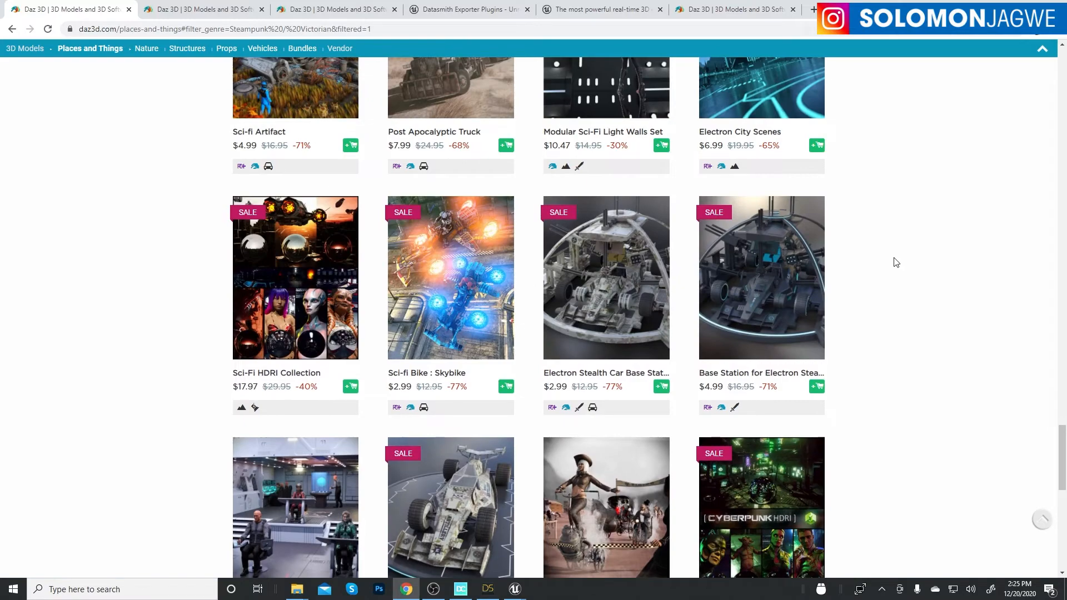
scroll(858, 243, "up", 3)
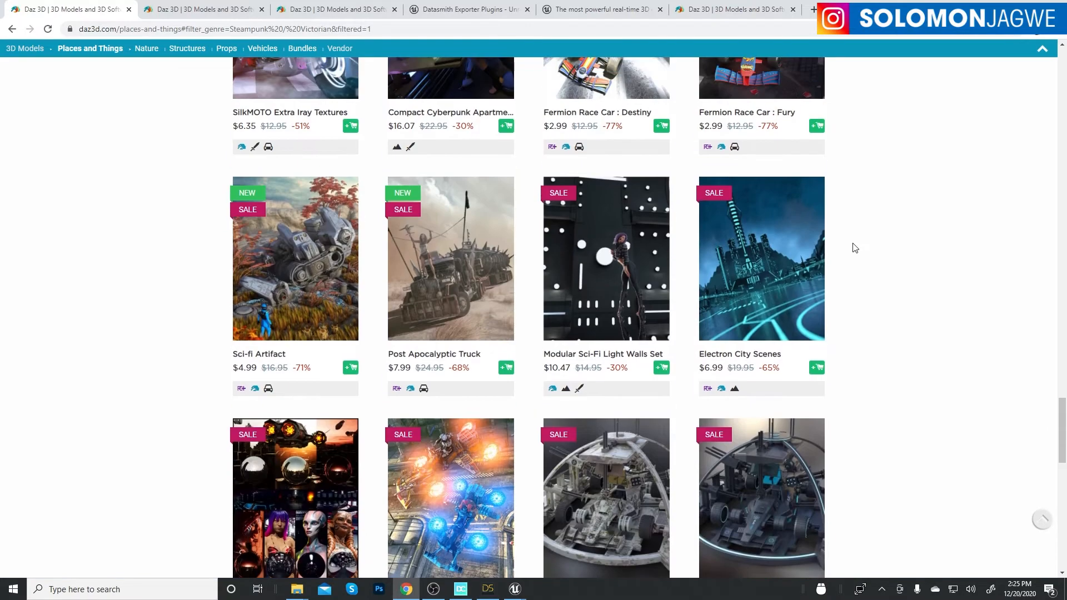
scroll(844, 247, "down", 3)
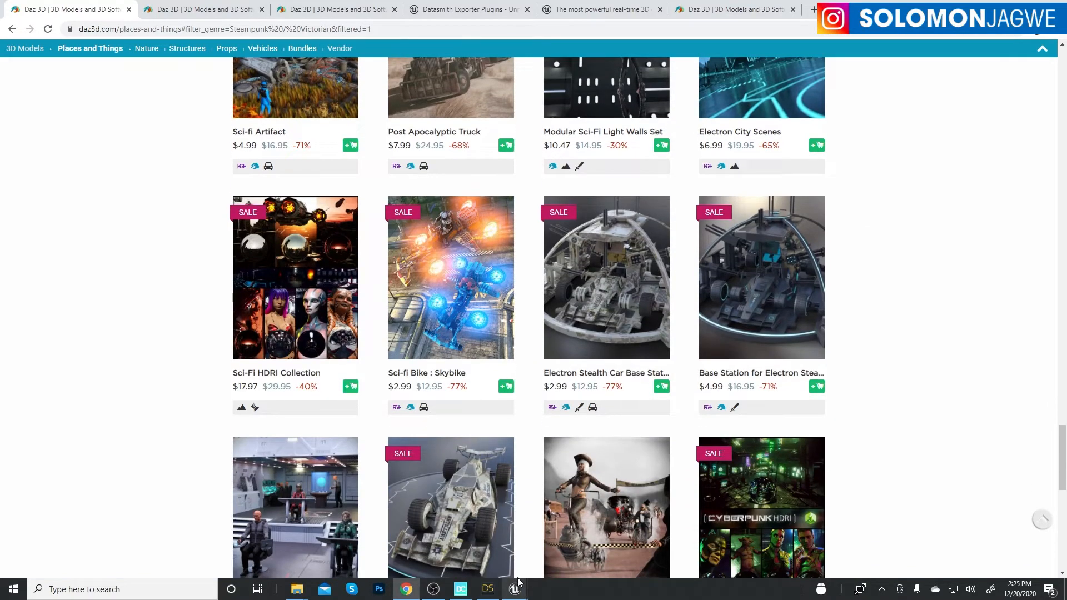
- View the Daz to Unreal Bridge page and the Unreal Engine home page
left_click(590, 9)
left_click(713, 10)
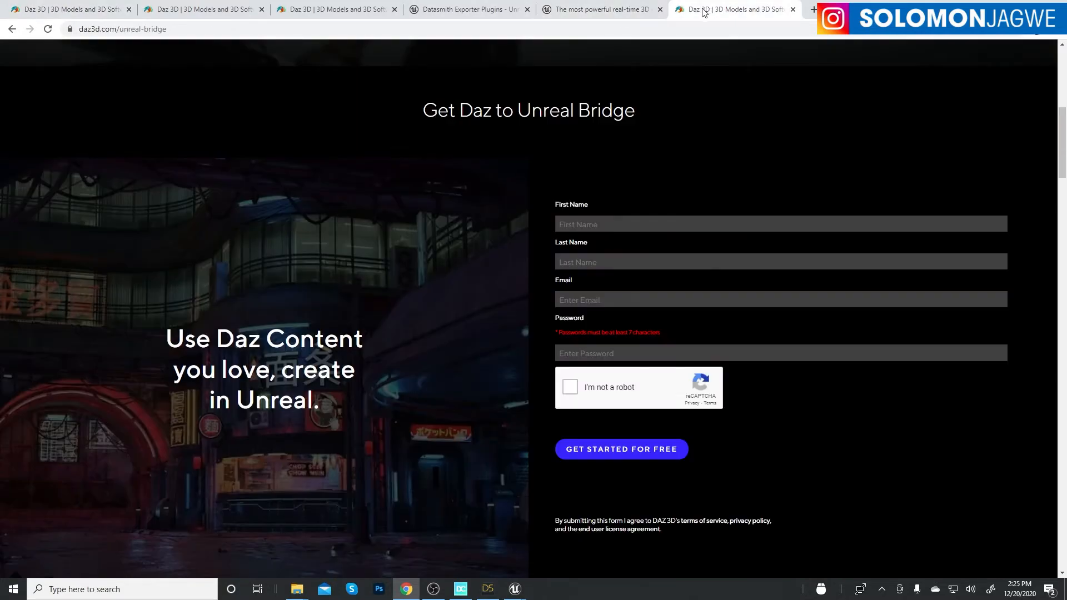
left_click(608, 13)
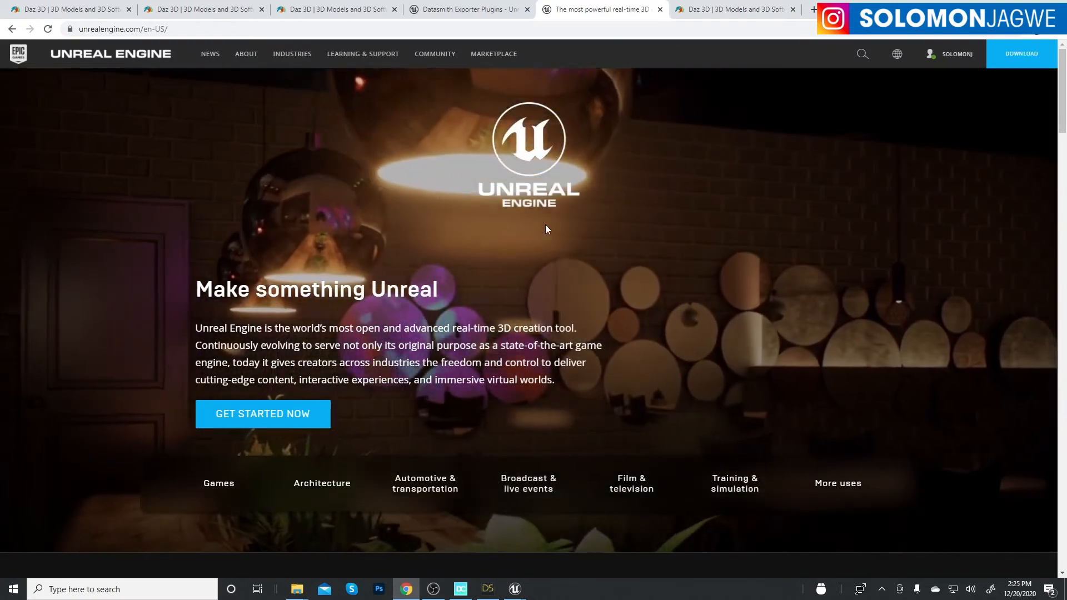
- Return to Unreal Editor, dismiss the FBX import message log and place the Level_19 skeletal mesh on the floor of the level
left_click(1002, 8)
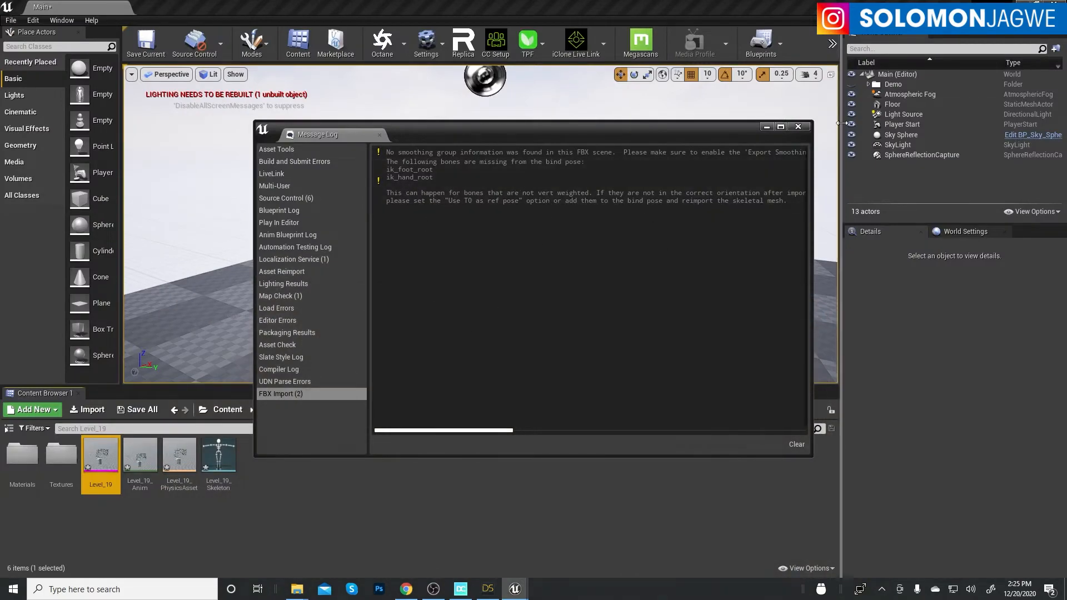
left_click(800, 126)
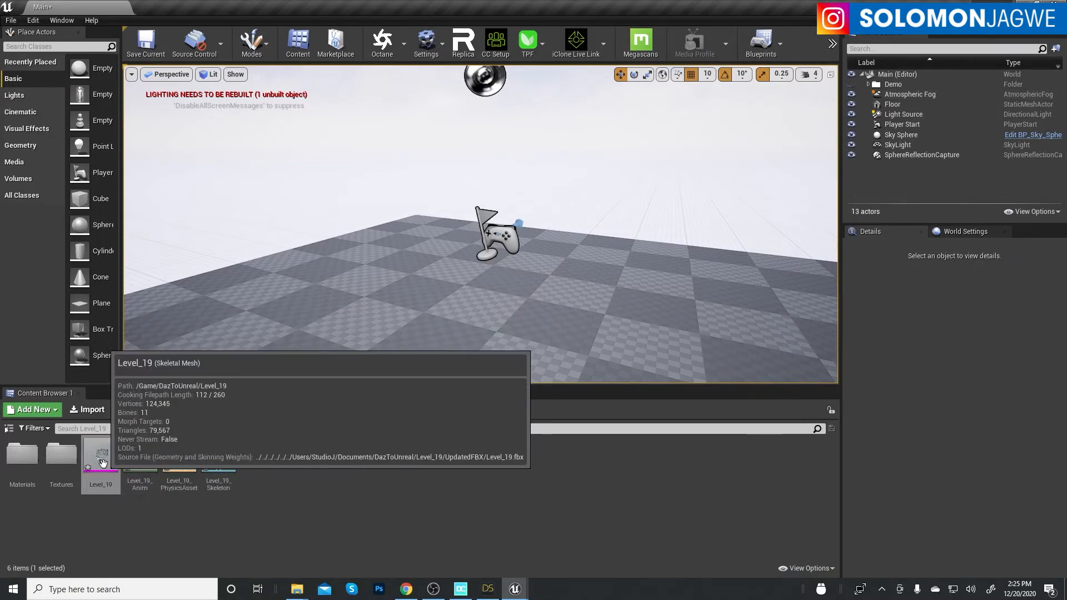
left_click_drag(113, 466, 483, 280)
scroll(482, 318, "down", 5)
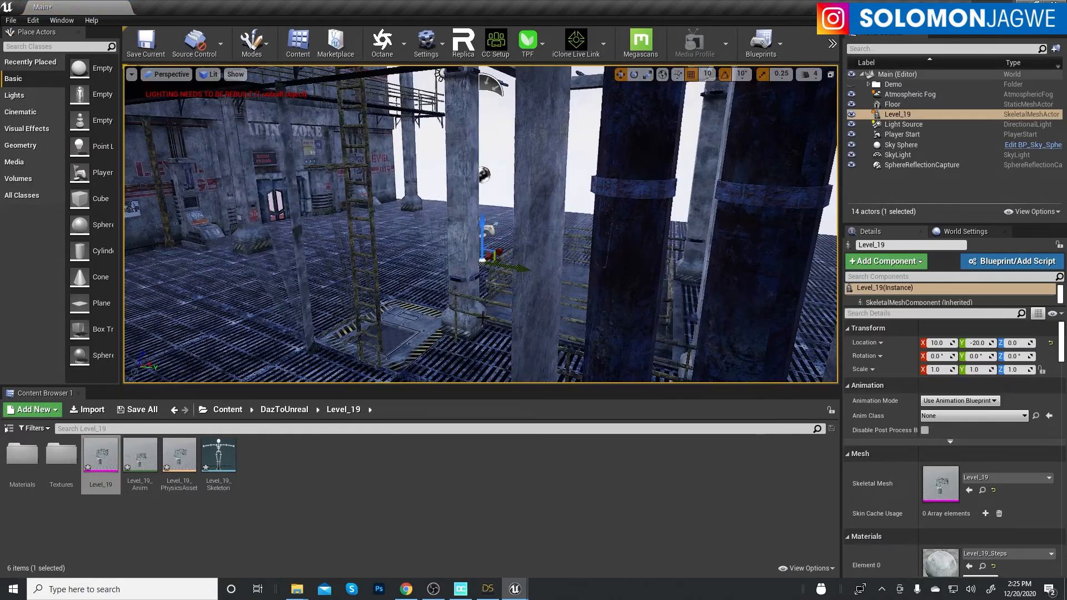
right_click_drag(465, 296, 489, 296)
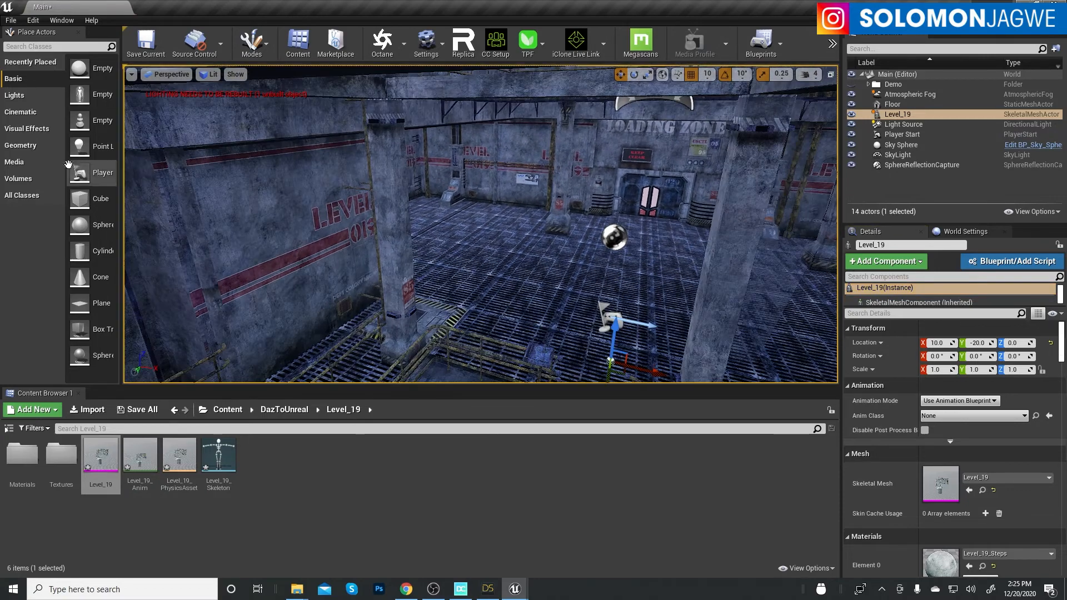
- Place a Rect Light inside the Level_19 environment and adjust its height to about Z 436
left_click(15, 95)
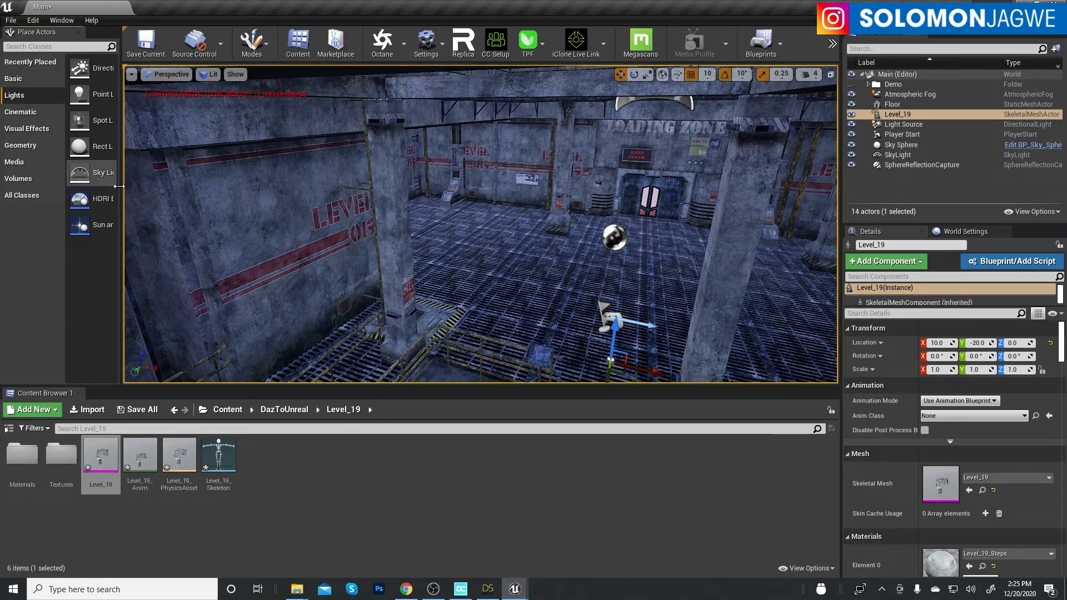
left_click_drag(102, 147, 515, 233)
scroll(496, 213, "down", 5)
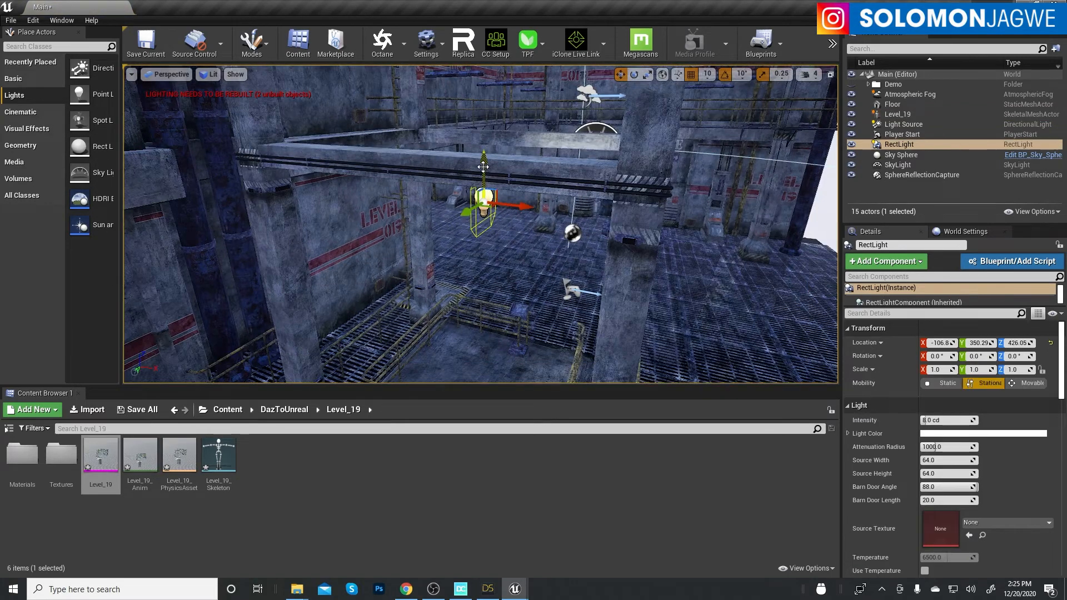
left_click_drag(483, 166, 474, 119)
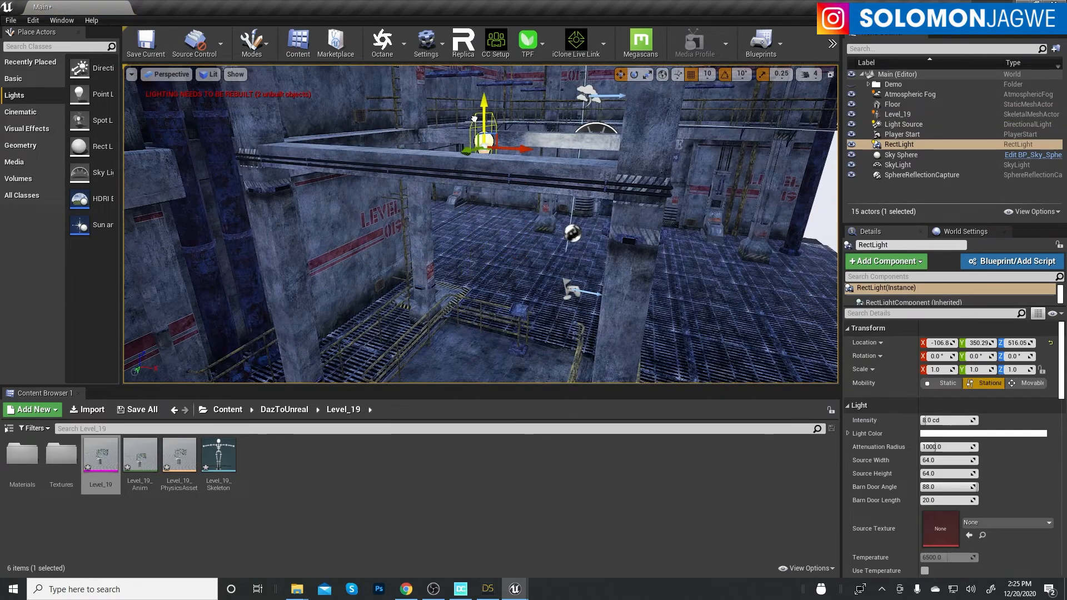
middle_click_drag(536, 134, 516, 137)
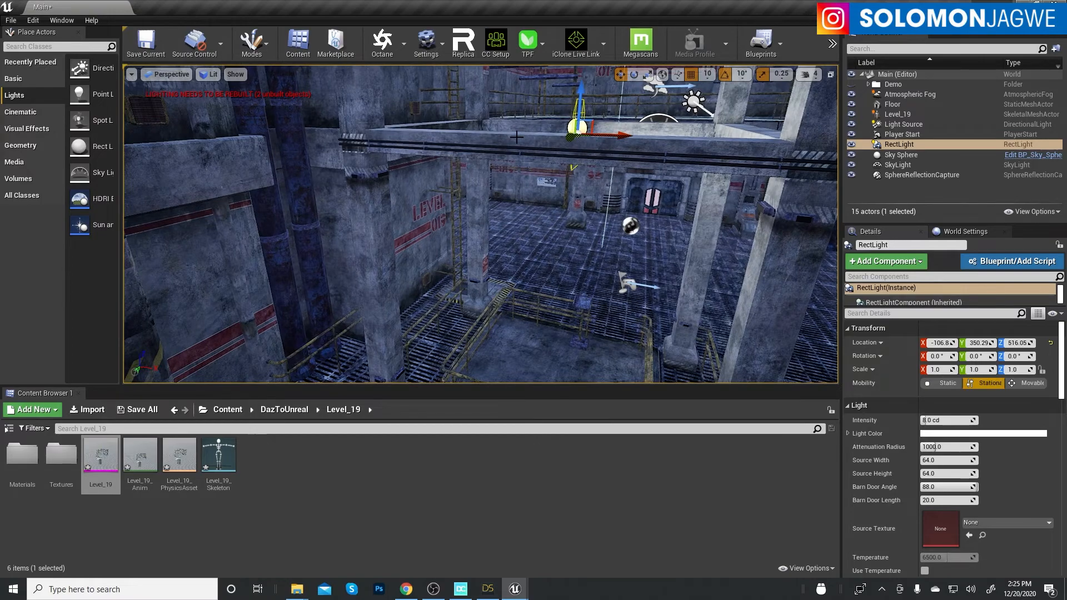
key("f")
mouse_move(576, 217)
right_mouse_down()
mouse_move(566, 224)
mouse_move(578, 232)
mouse_move(572, 211)
right_mouse_up()
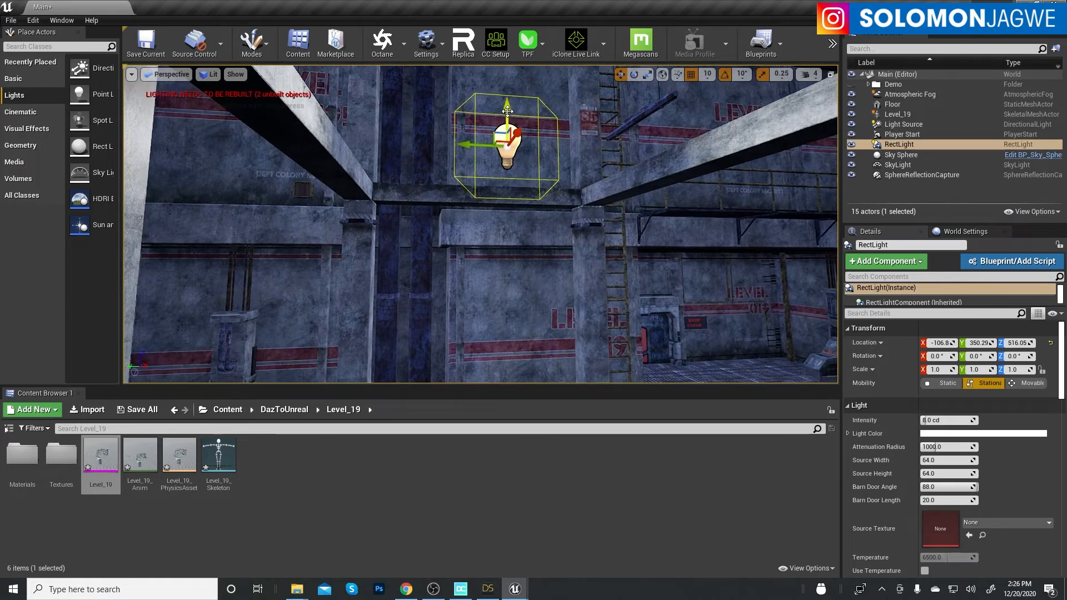
left_click_drag(508, 110, 520, 199)
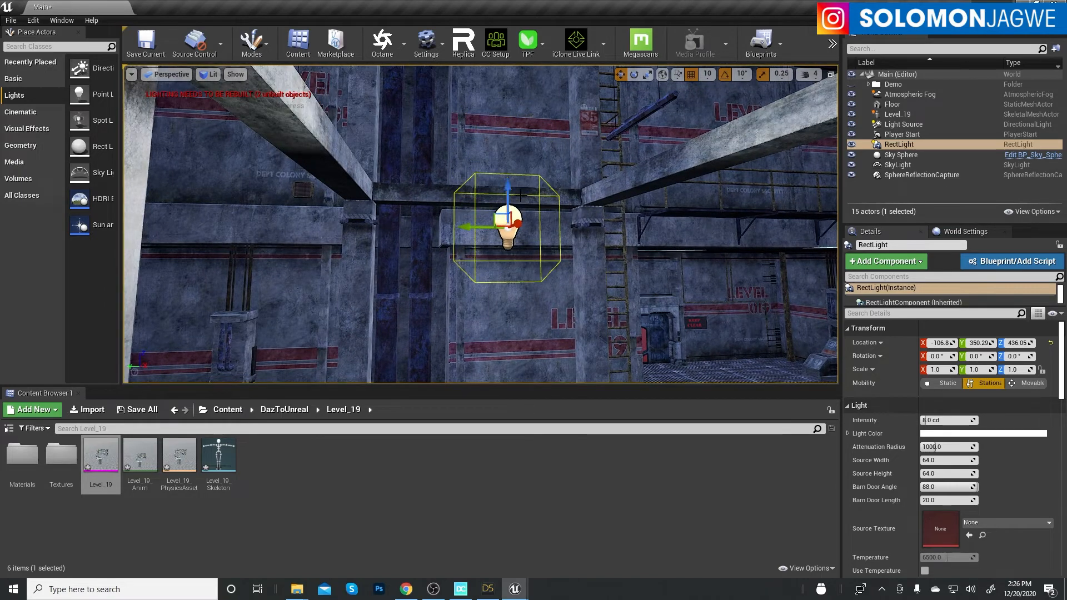
- Rotate the Rect Light by -110° about its Y axis to face the floor, and check the surrounding room
key("e")
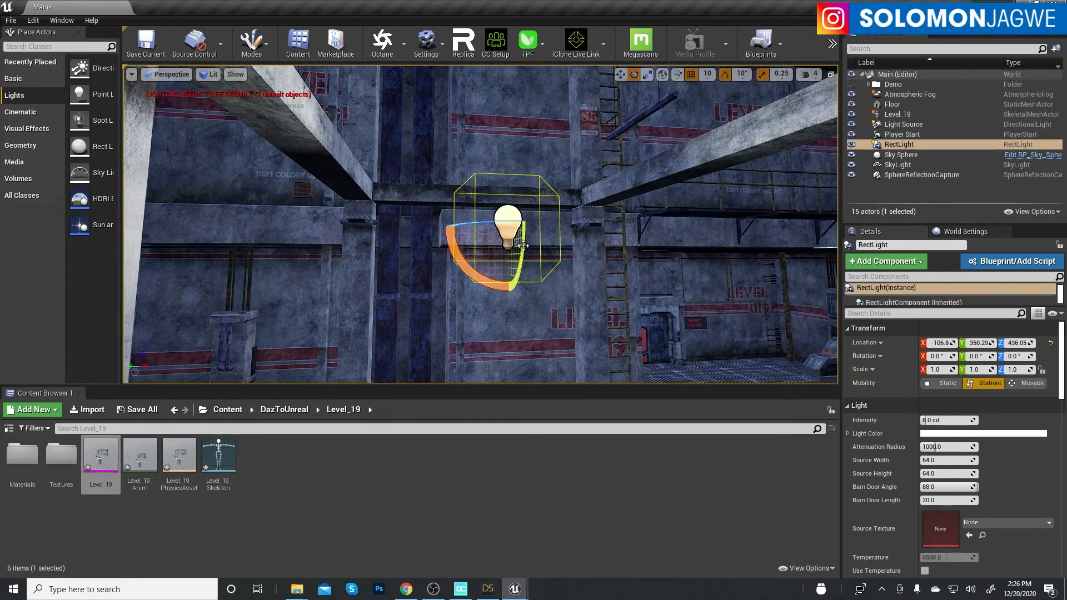
left_click_drag(523, 245, 526, 219)
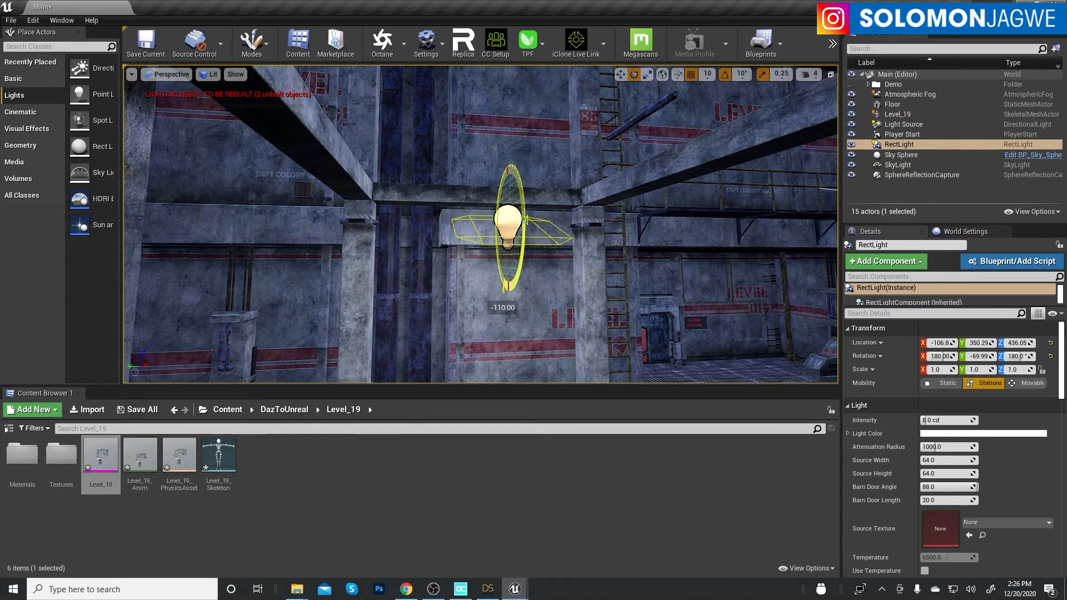
scroll(540, 244, "down", 8)
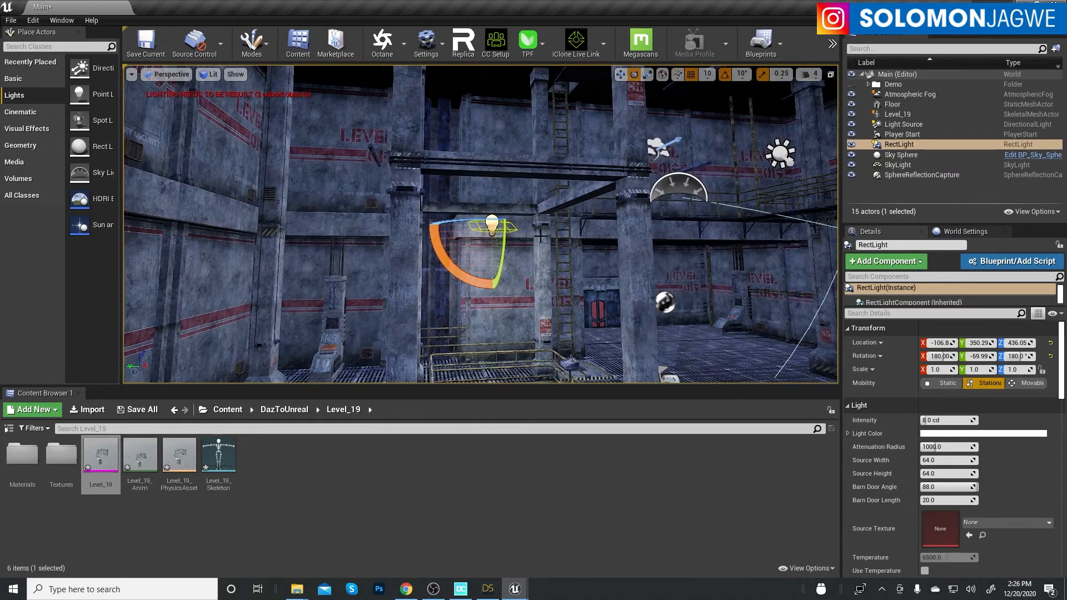
right_click_drag(552, 237, 622, 272)
right_click_drag(514, 252, 411, 251)
scroll(515, 252, "up", 4)
scroll(515, 253, "up", 6)
scroll(598, 261, "down", 3)
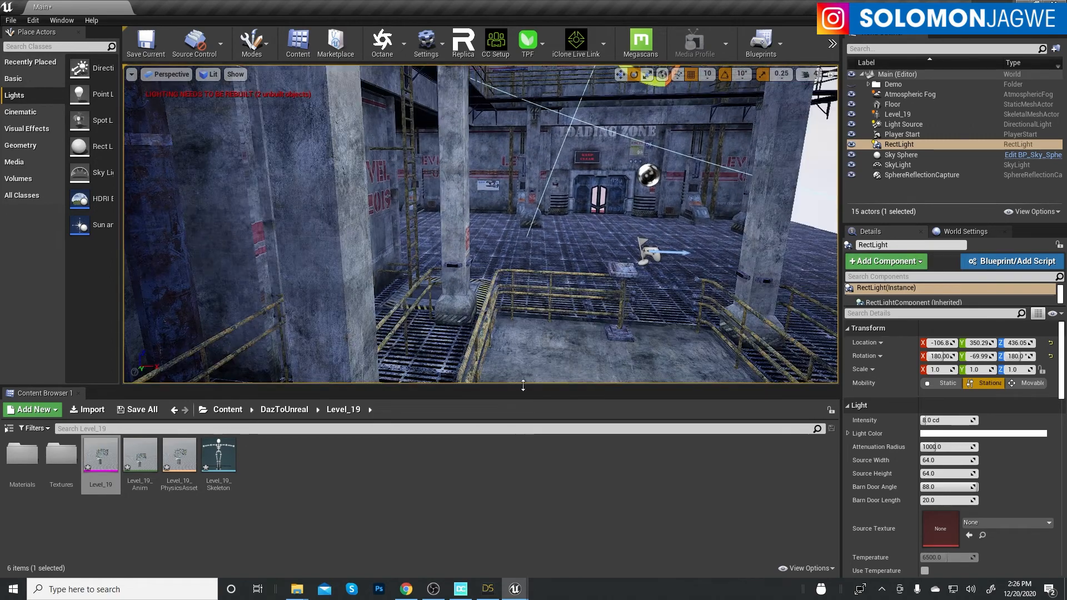
- Place the ab3k skeletal mesh from the DazToUnreal content in the level and reset its location to the origin
left_click(284, 410)
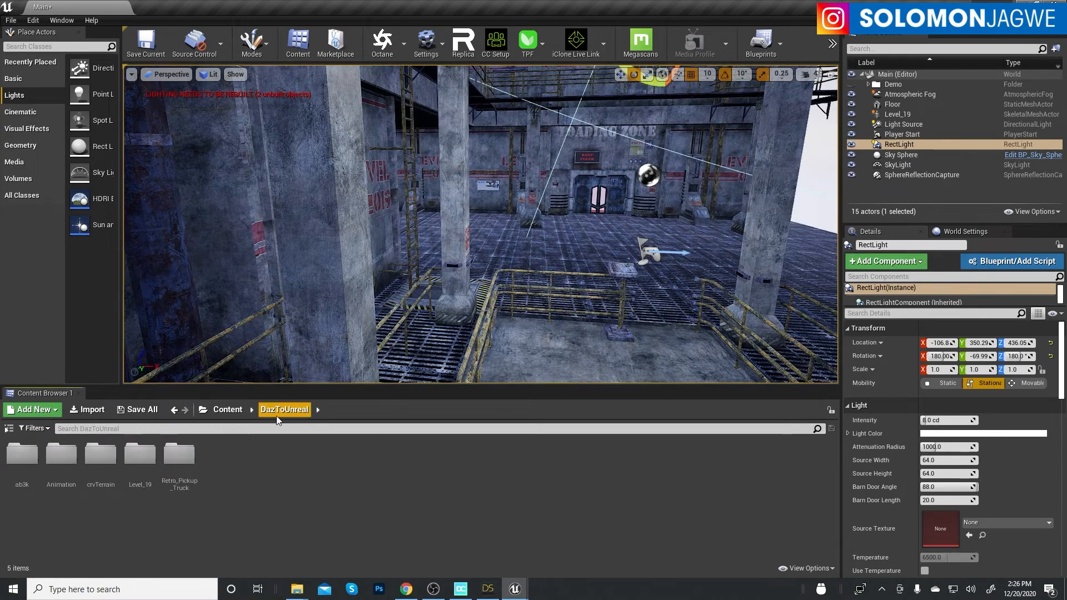
left_click(227, 410)
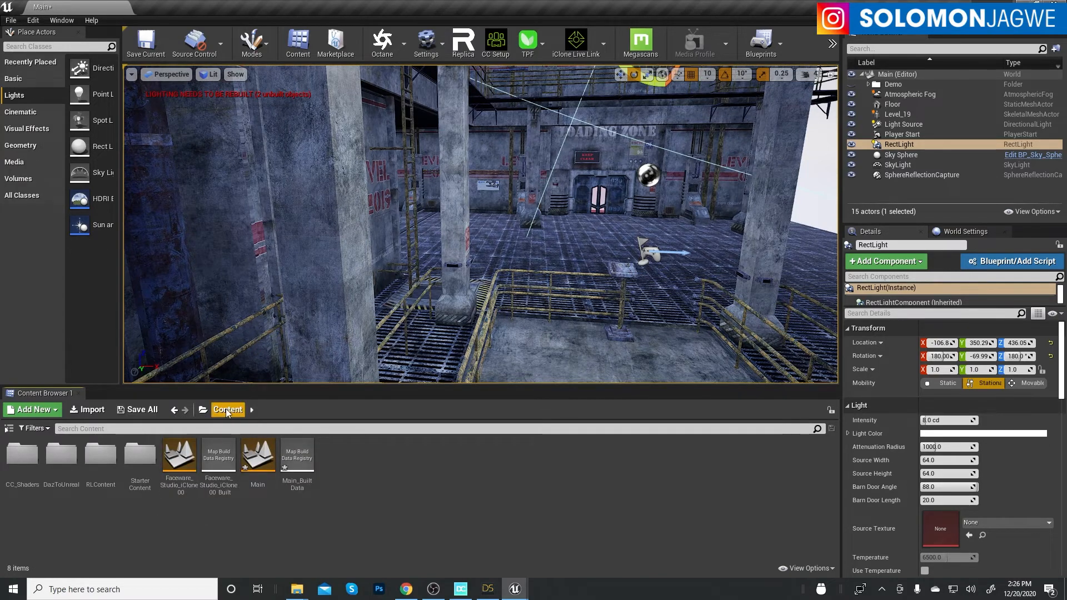
double_click(68, 457)
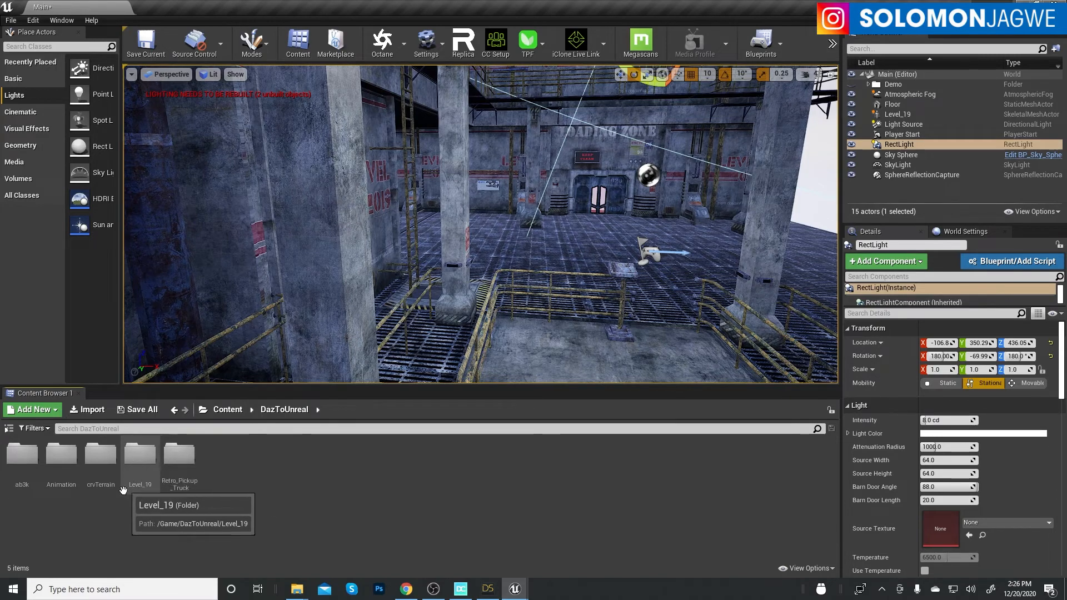
left_click(23, 455)
double_click(23, 455)
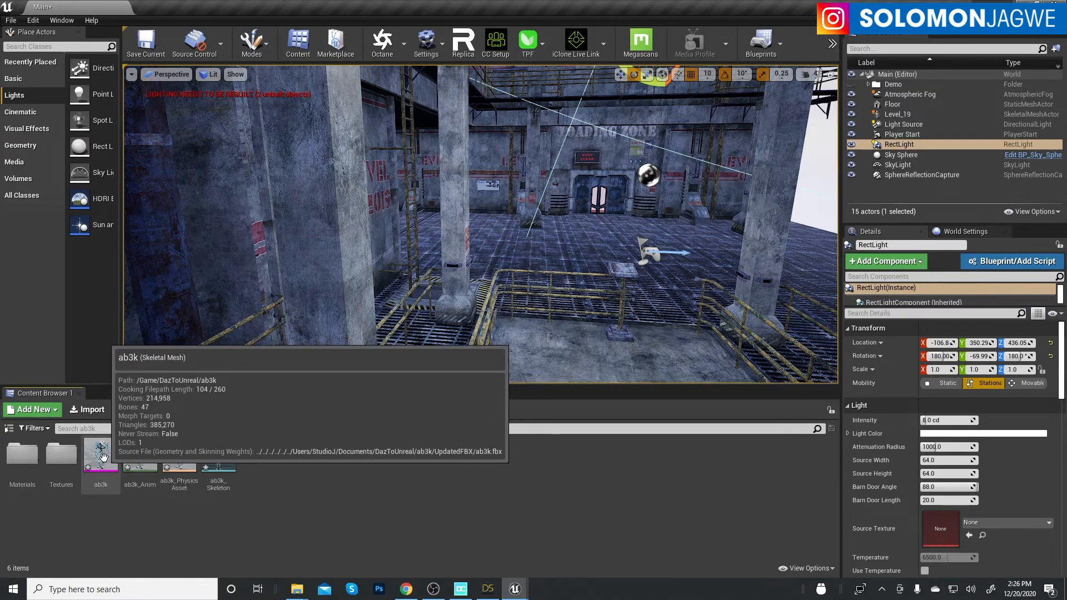
left_click_drag(103, 473, 586, 216)
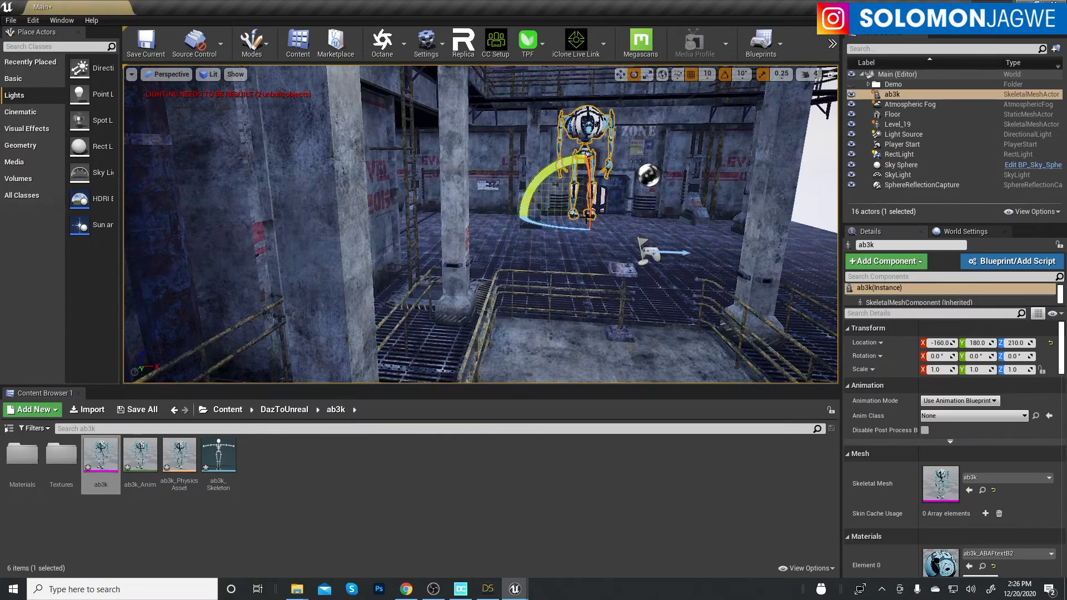
left_click(1050, 343)
right_click_drag(543, 305, 589, 303)
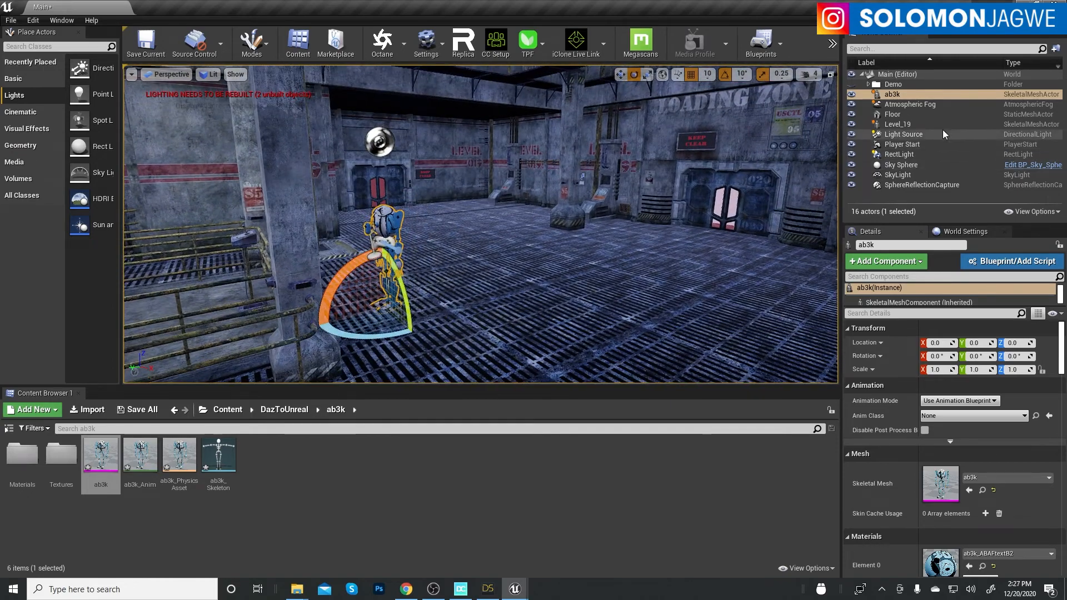
- Reset the Level_19 actor's location to the origin and inspect the robot standing on the grated floor
left_click(897, 124)
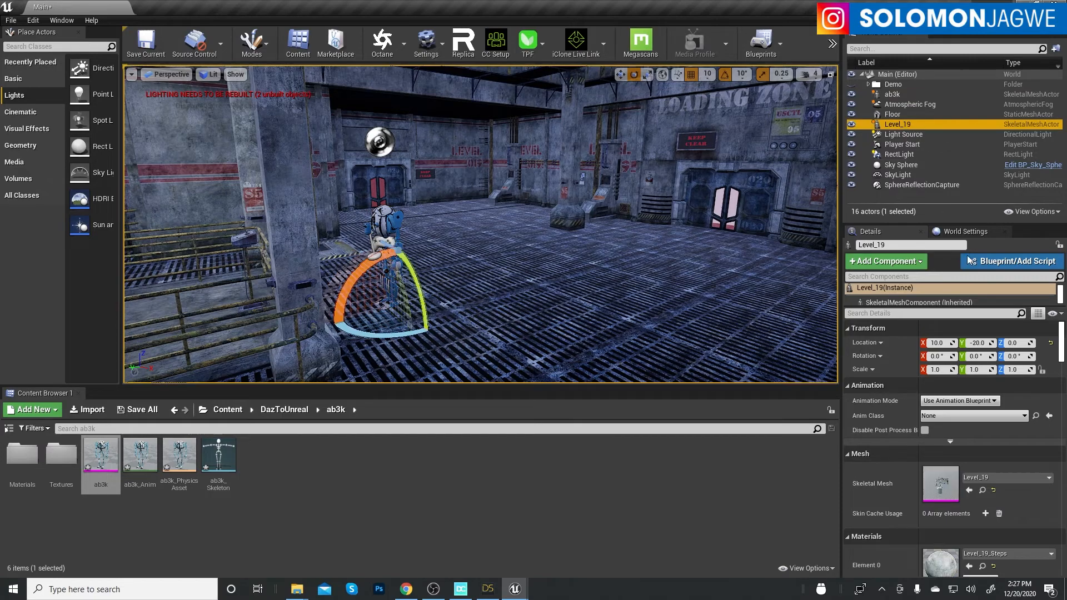
left_click(1050, 343)
right_click_drag(422, 314, 409, 304)
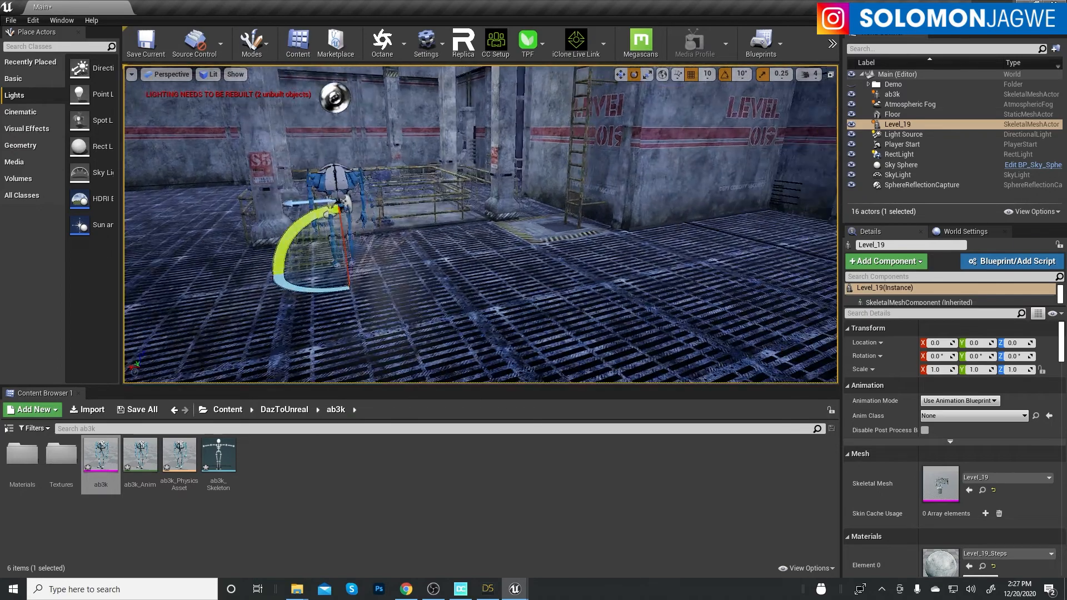
right_click_drag(481, 223, 941, 261)
right_click_drag(364, 299, 369, 299)
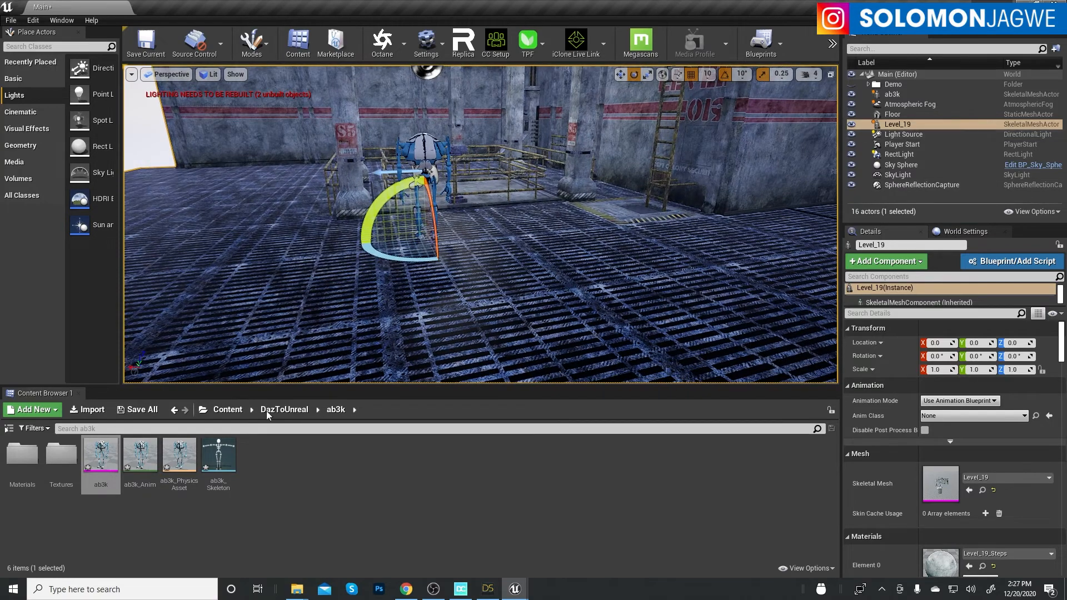
- Place the Retro_Pickup_Truck skeletal mesh from the DazToUnreal content in the level and reset its location to the origin
left_click(289, 411)
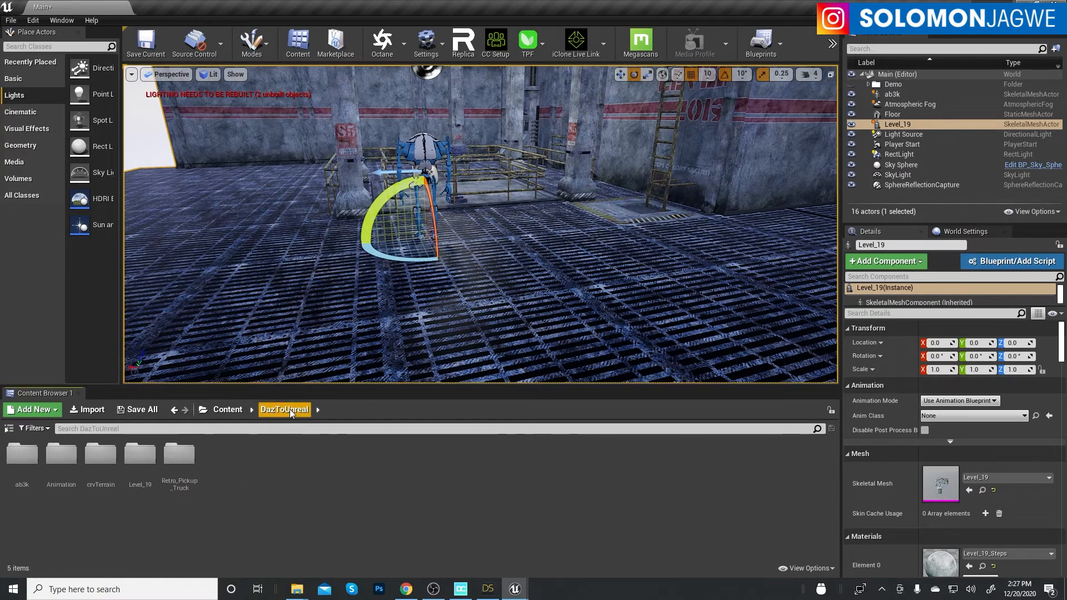
double_click(184, 454)
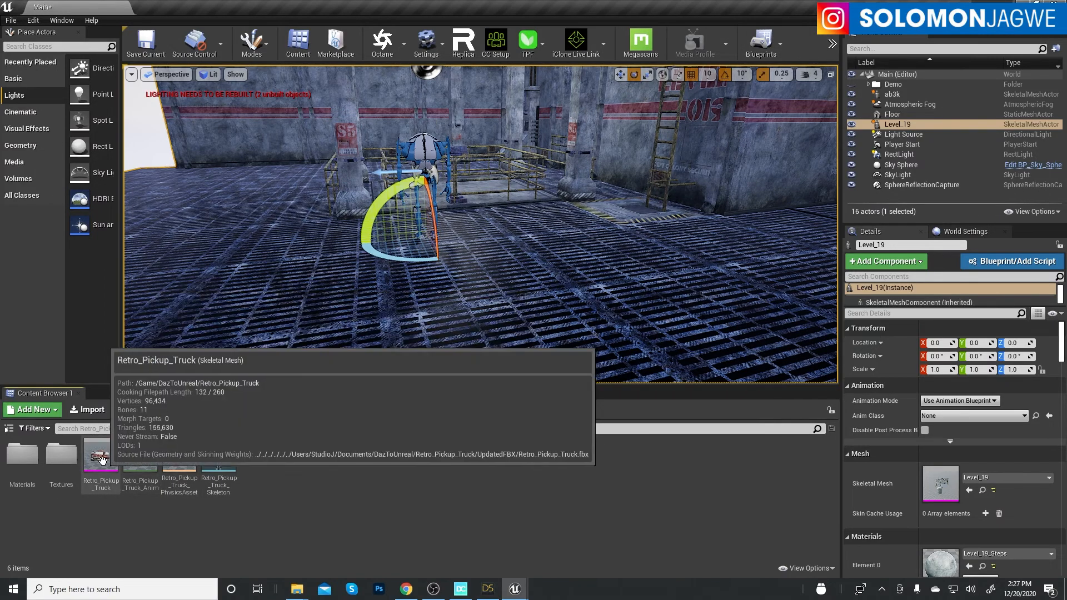
left_click_drag(113, 460, 579, 285)
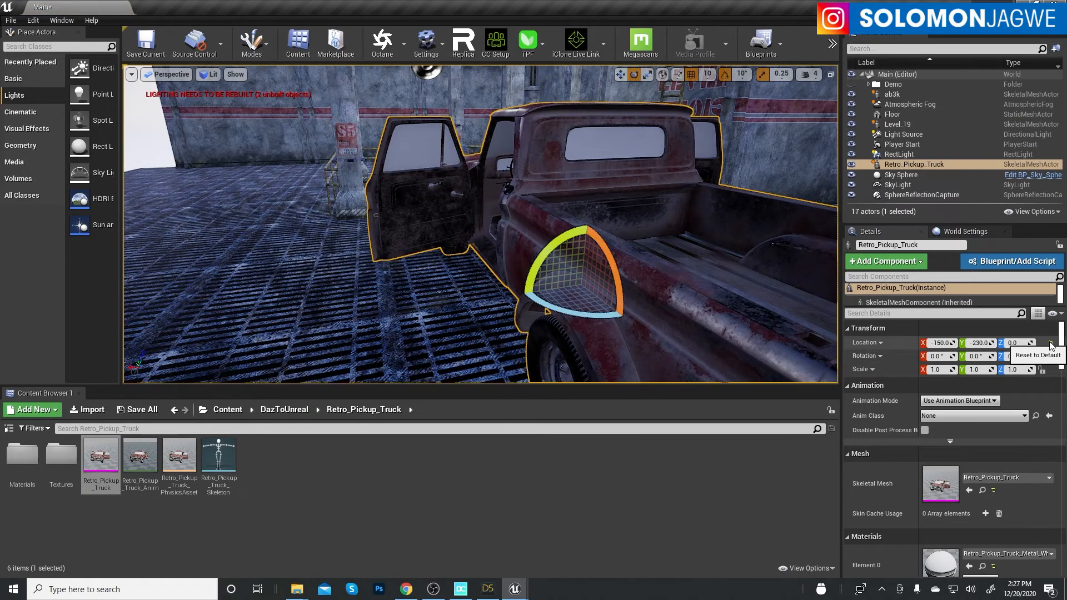
left_click(1049, 344)
scroll(384, 252, "down", 5)
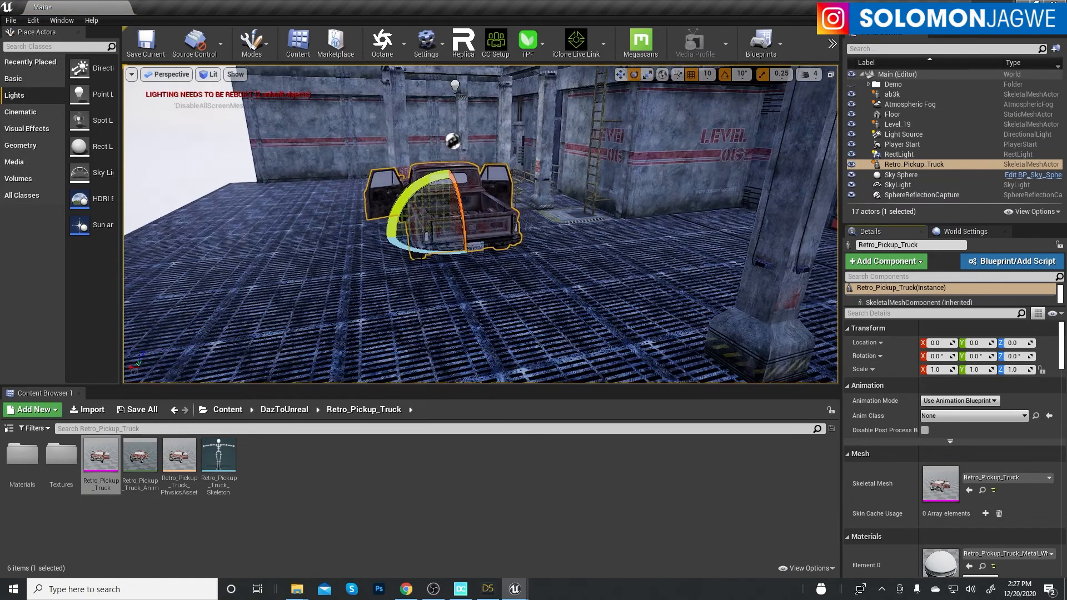
- Rotate the pickup truck -70° about its Z axis and move it along the floor, away from the robot
left_click_drag(444, 250, 483, 250)
key("w")
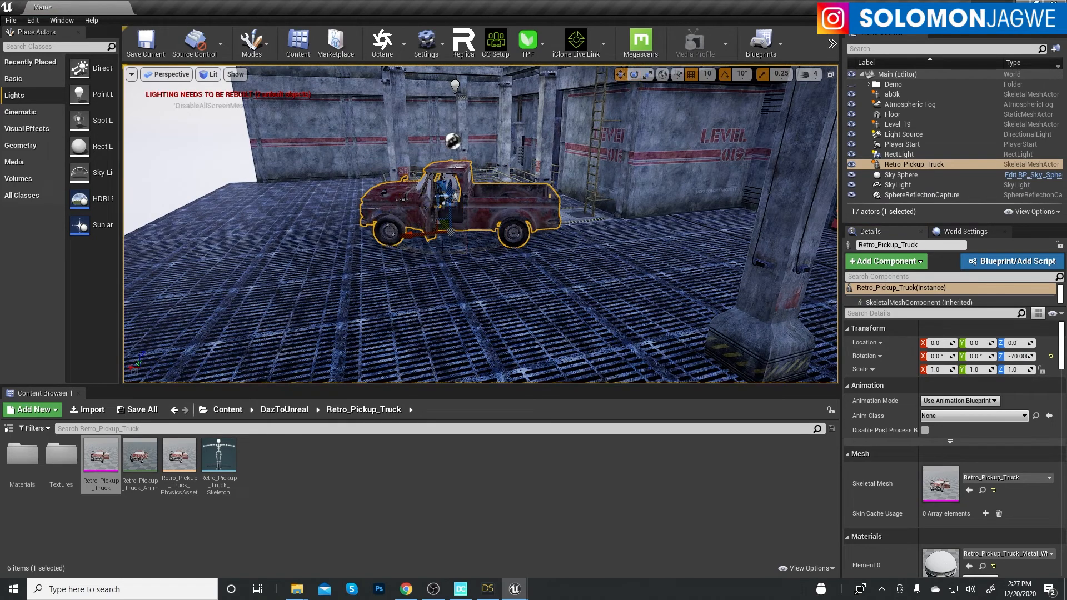
left_click_drag(412, 236, 211, 249)
mouse_move(496, 267)
right_mouse_down()
mouse_move(445, 250)
mouse_move(534, 252)
mouse_move(425, 258)
mouse_move(534, 257)
mouse_move(467, 256)
mouse_move(494, 257)
right_mouse_up()
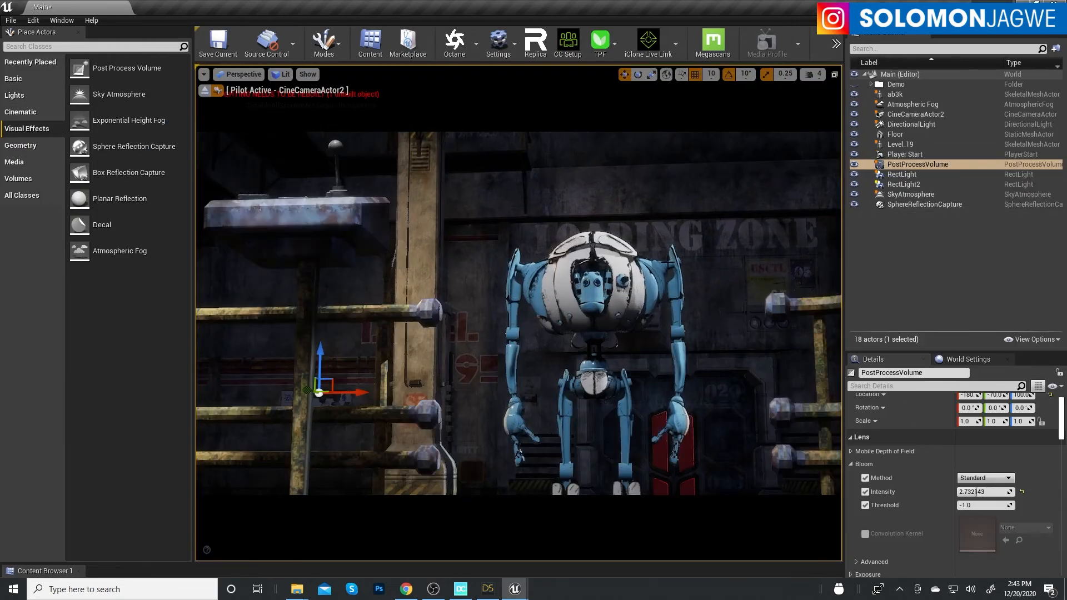
- Stop piloting CineCameraActor2 and rotate the ab3k robot 20° about its Z axis
right_click_drag(517, 311, 688, 270)
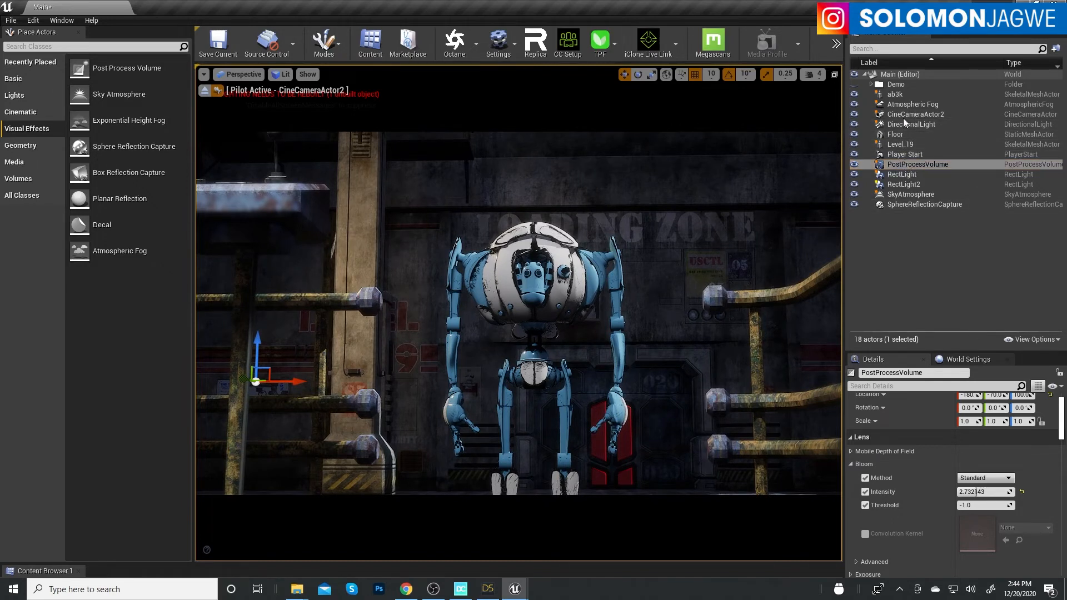
left_click(895, 94)
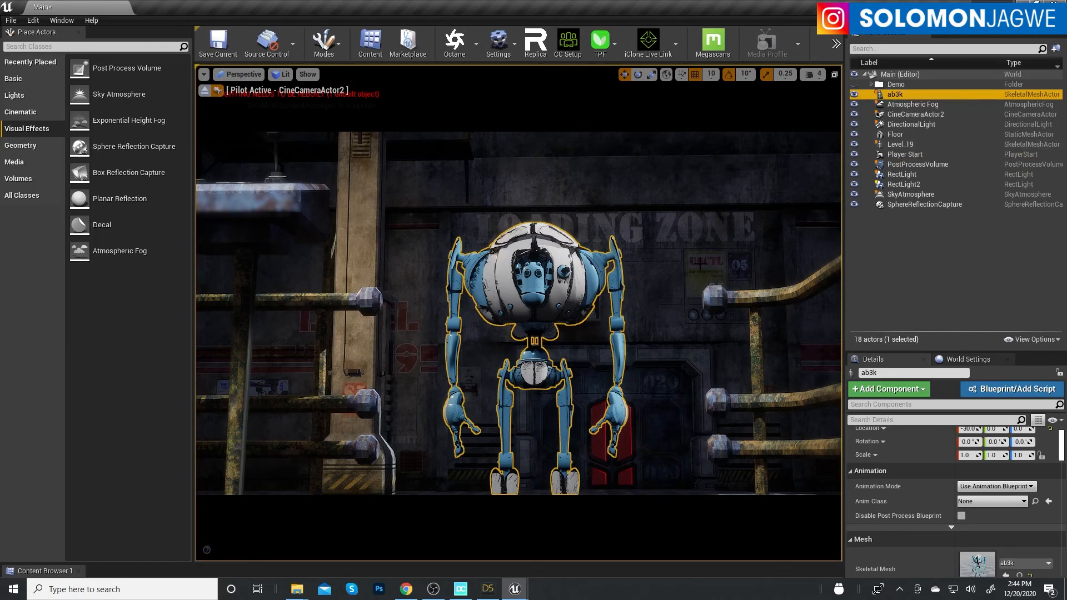
left_click(238, 77)
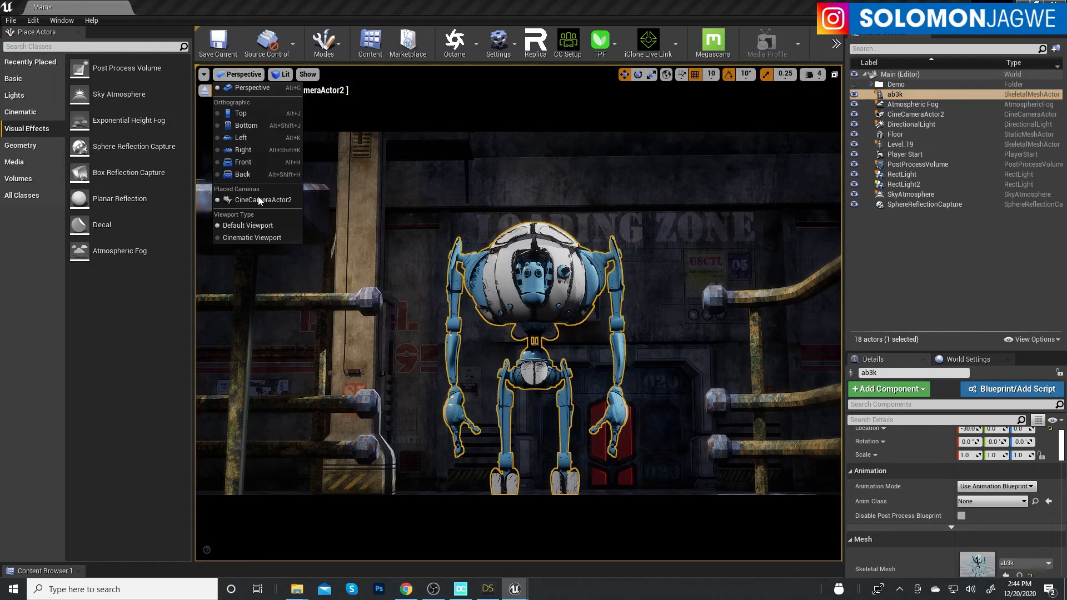
left_click(253, 235)
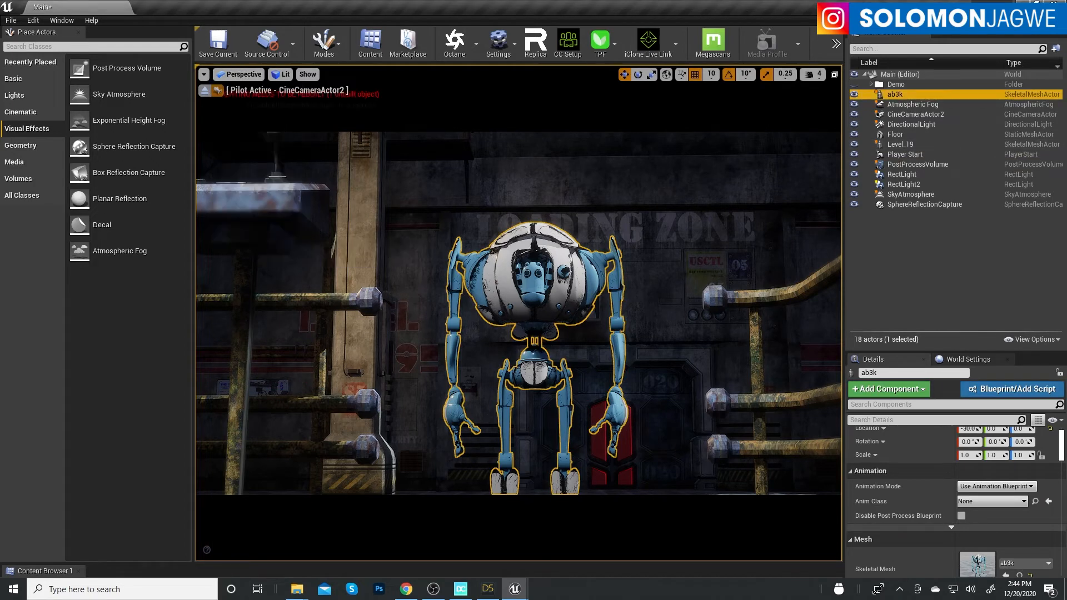
left_click(205, 90)
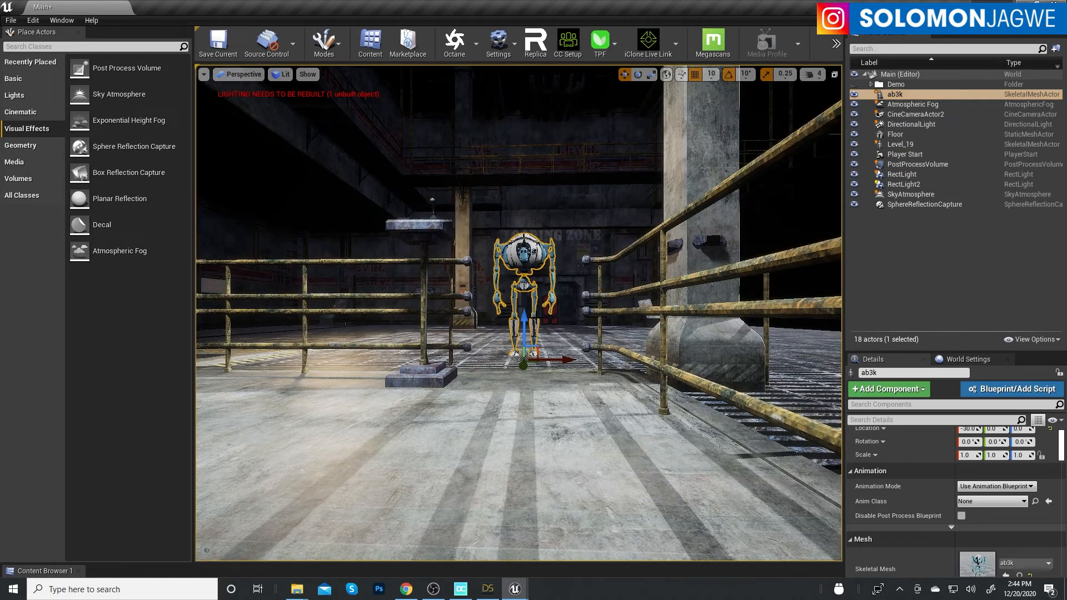
key("e")
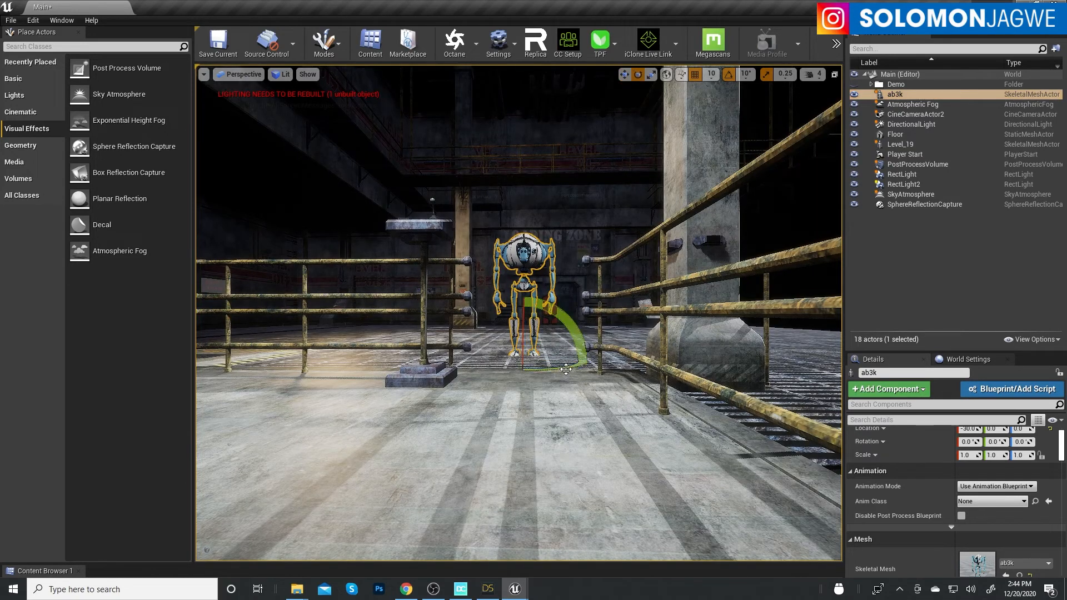
left_click_drag(566, 369, 582, 352)
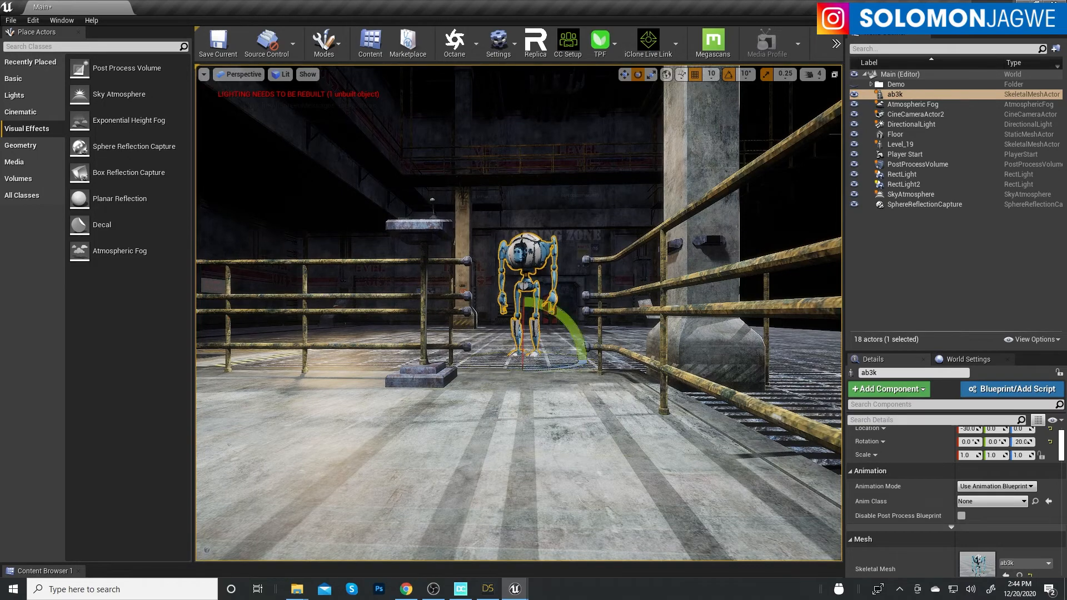
- View the rotated robot through CineCameraActor2
left_click(248, 77)
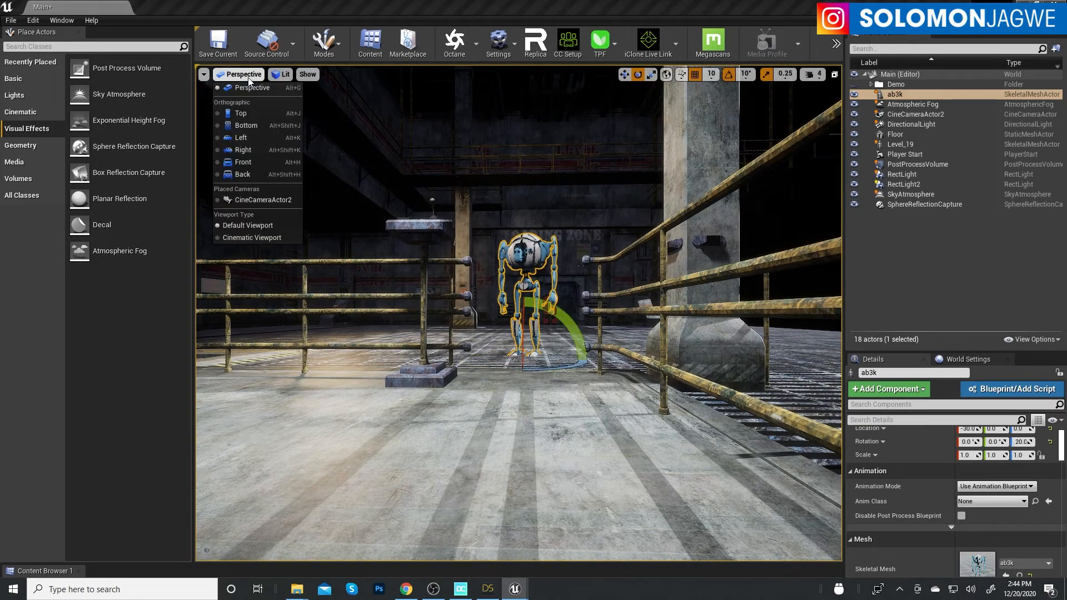
left_click(261, 200)
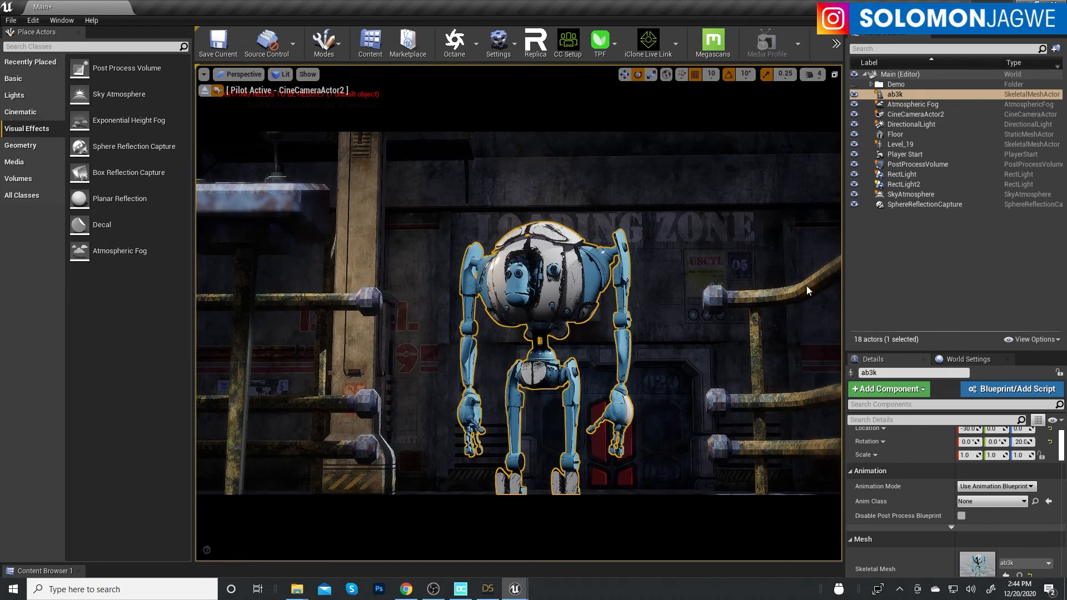
middle_click_drag(518, 333, 502, 288)
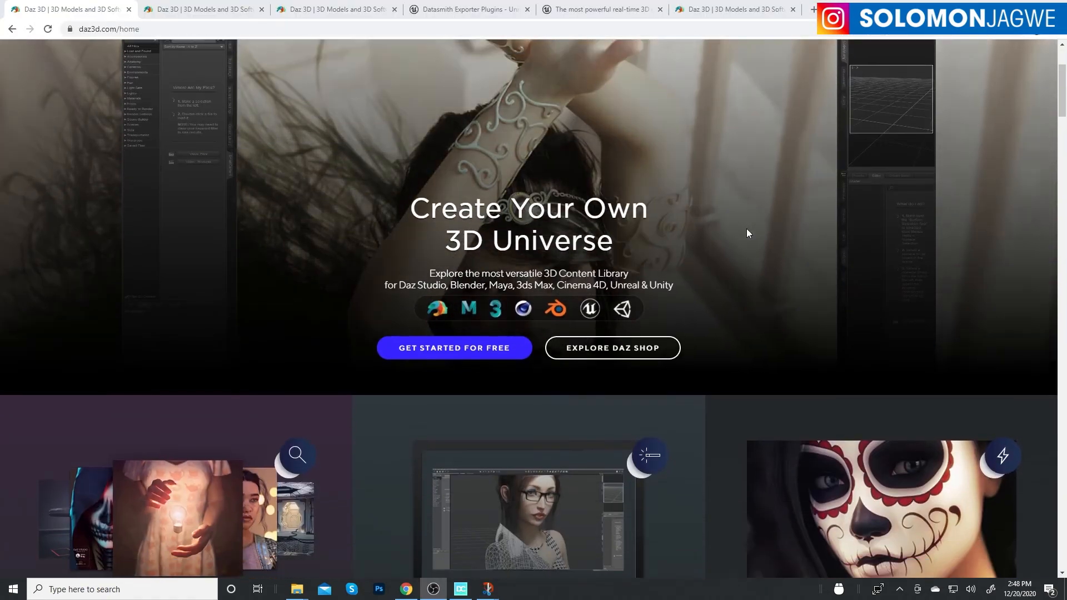
- Look through the Daz 3D home page and the Daz to Unreal bridge page in the browser
scroll(745, 229, "down", 6)
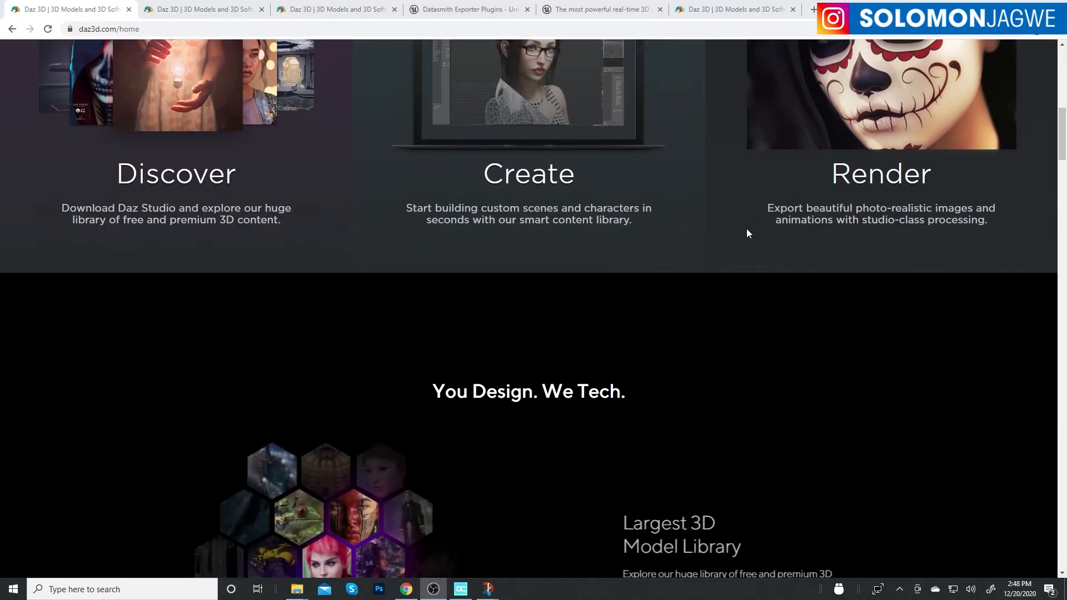
scroll(746, 228, "down", 4)
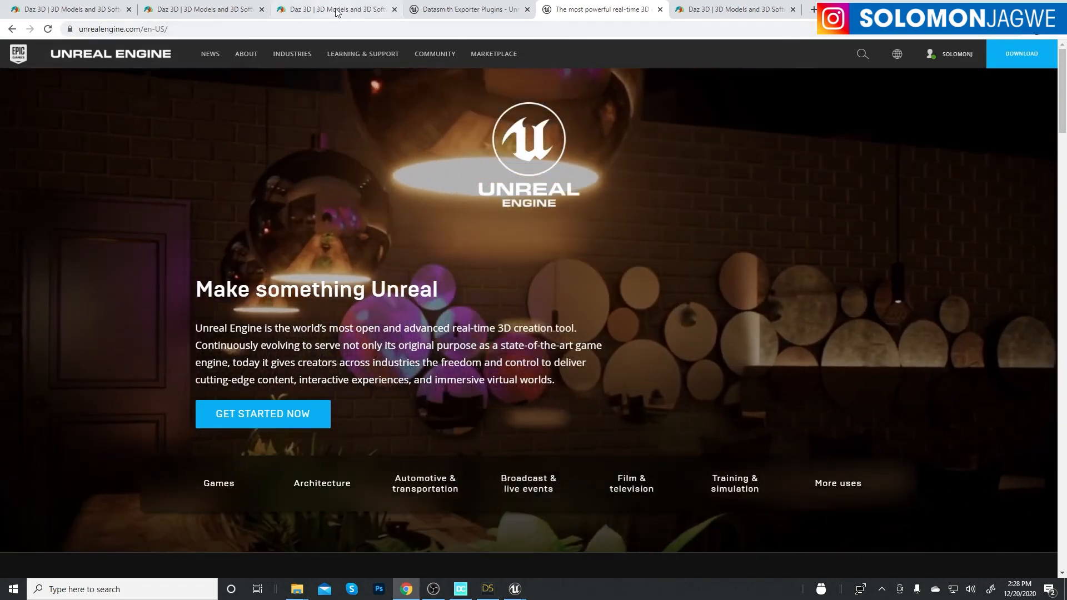
left_click(336, 11)
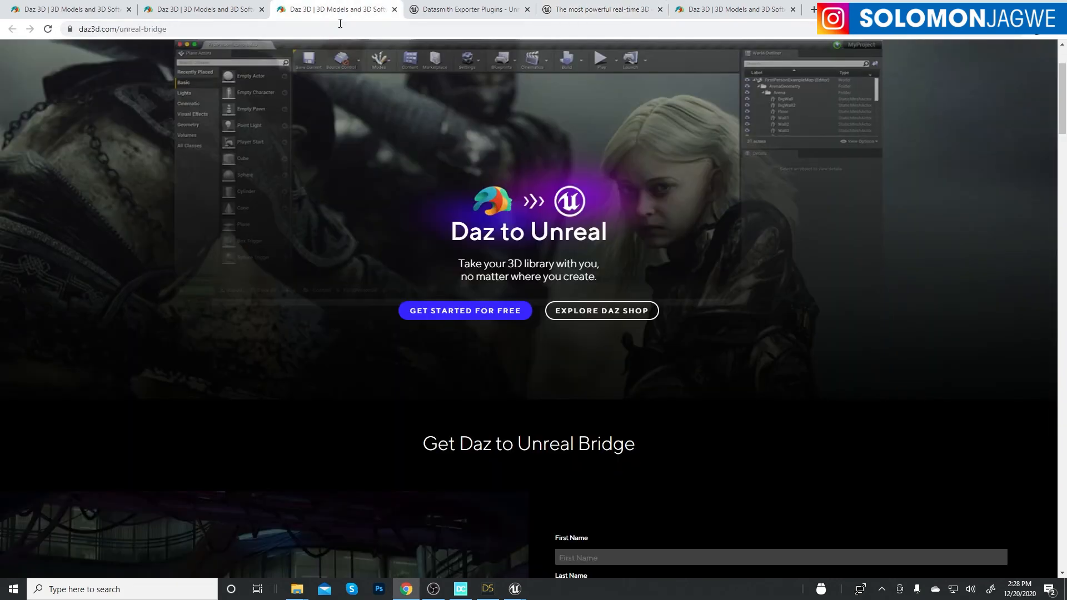
scroll(417, 216, "up", 2)
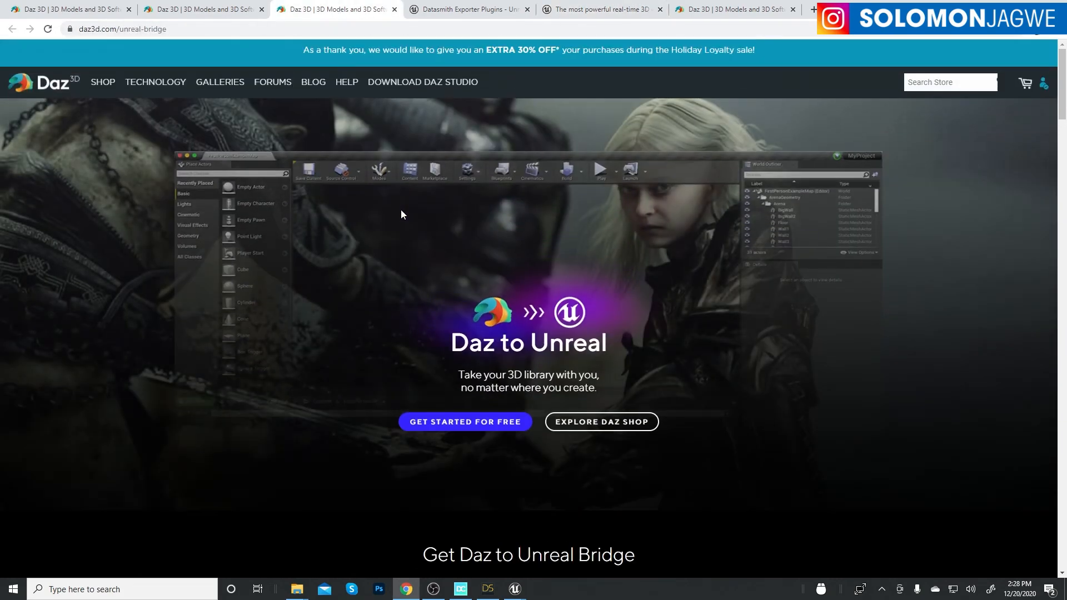
- Examine the Daz bridges page for the 3D programs the asset library can be transferred to
left_click(197, 11)
scroll(284, 225, "down", 4)
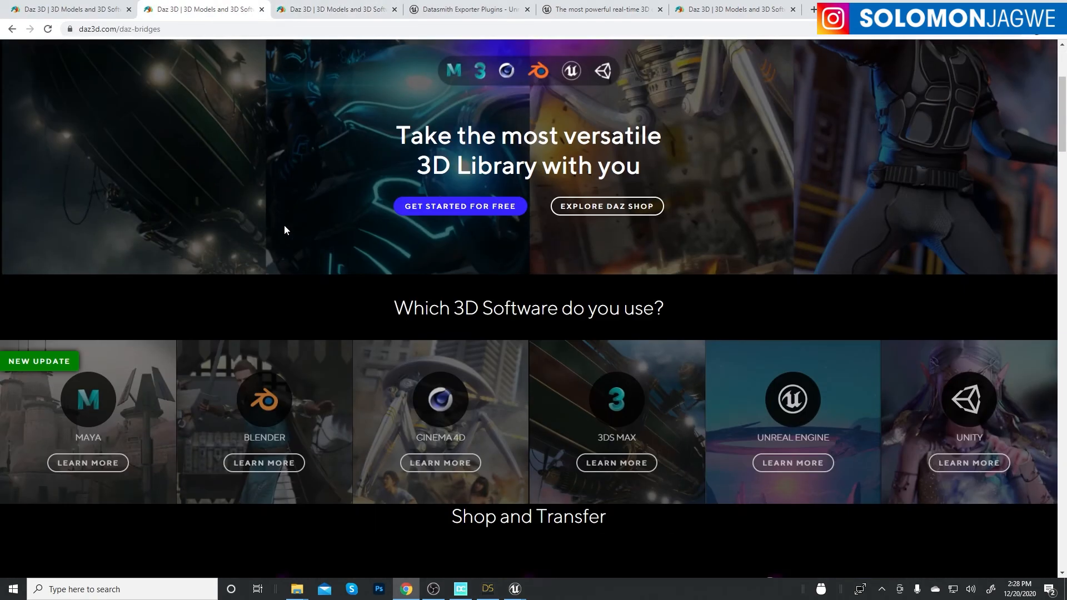
scroll(284, 225, "up", 4)
scroll(332, 238, "down", 3)
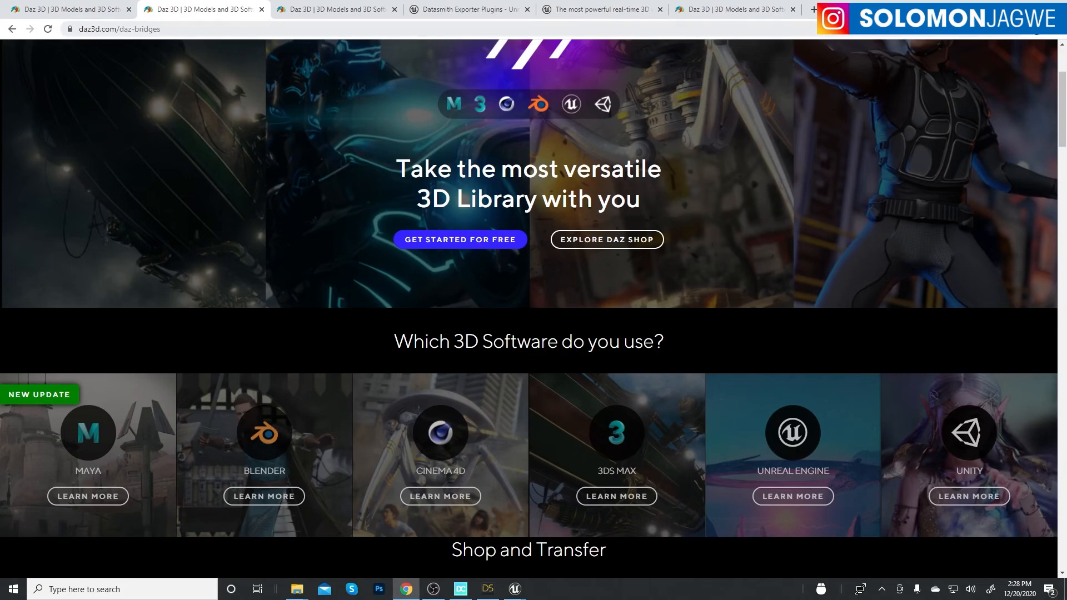
- Switch to Unreal Engine, reframe the piloted CineCameraActor2 to include the ab3k robot's legs and the floor, and widen the viewport
left_click(1003, 8)
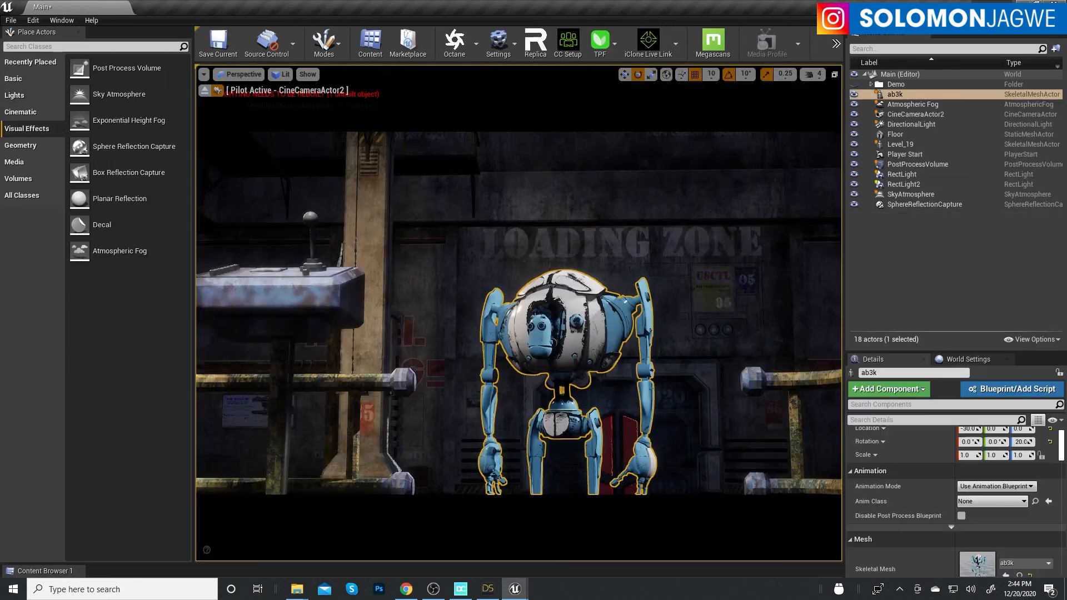
right_click_drag(518, 313, 539, 383)
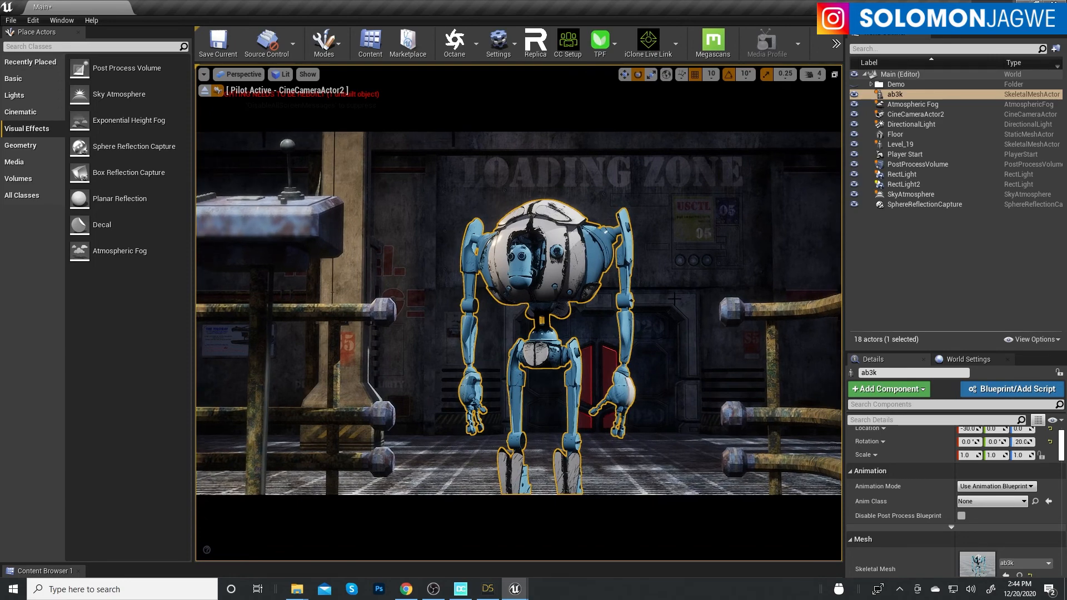
right_click_drag(678, 300, 678, 316)
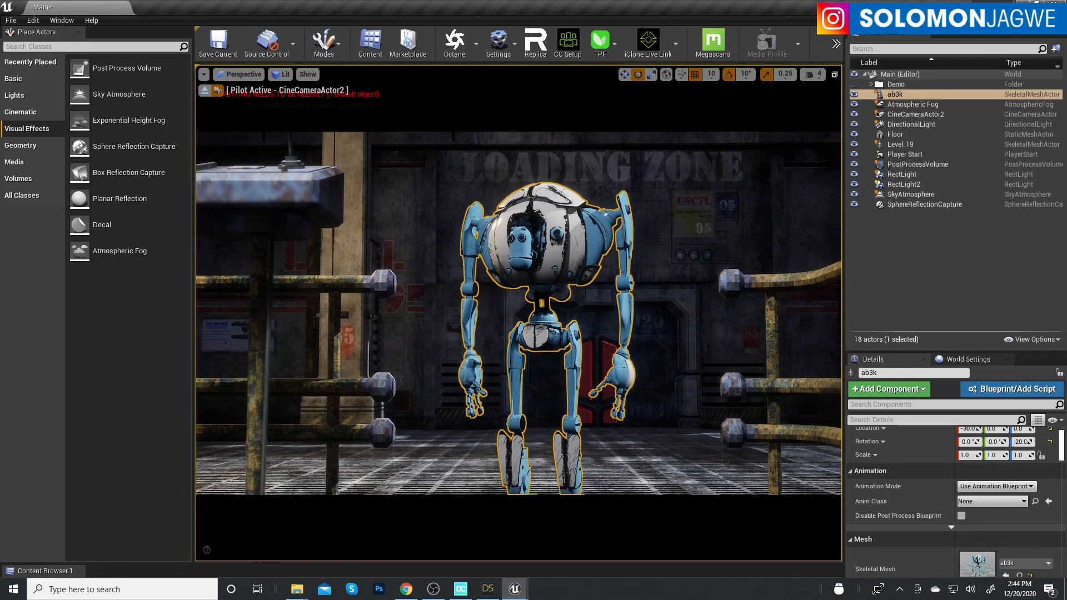
middle_click_drag(678, 300, 678, 285)
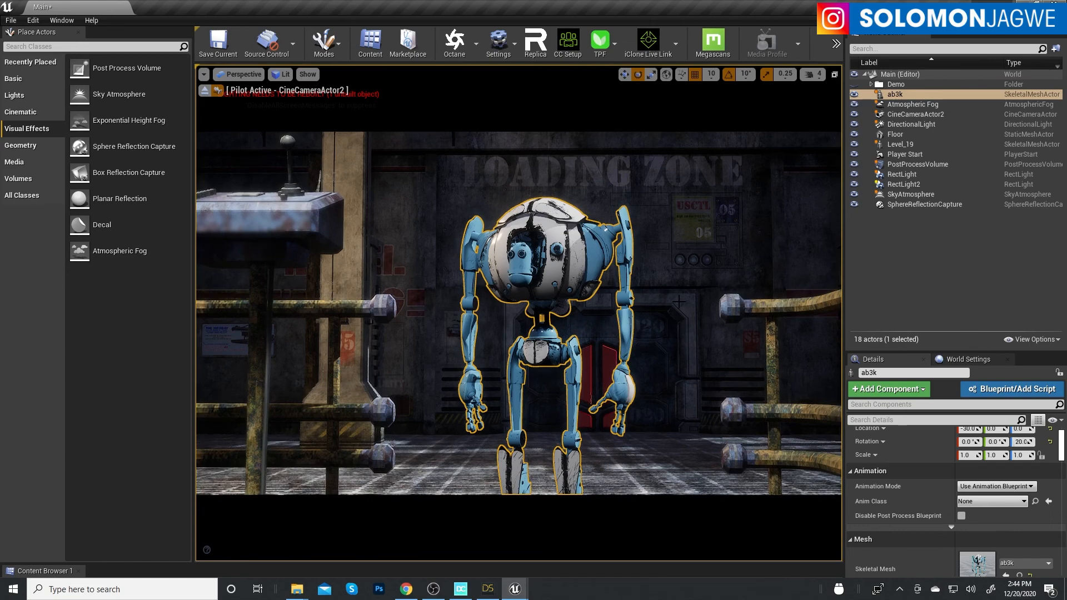
left_click_drag(843, 271, 1029, 269)
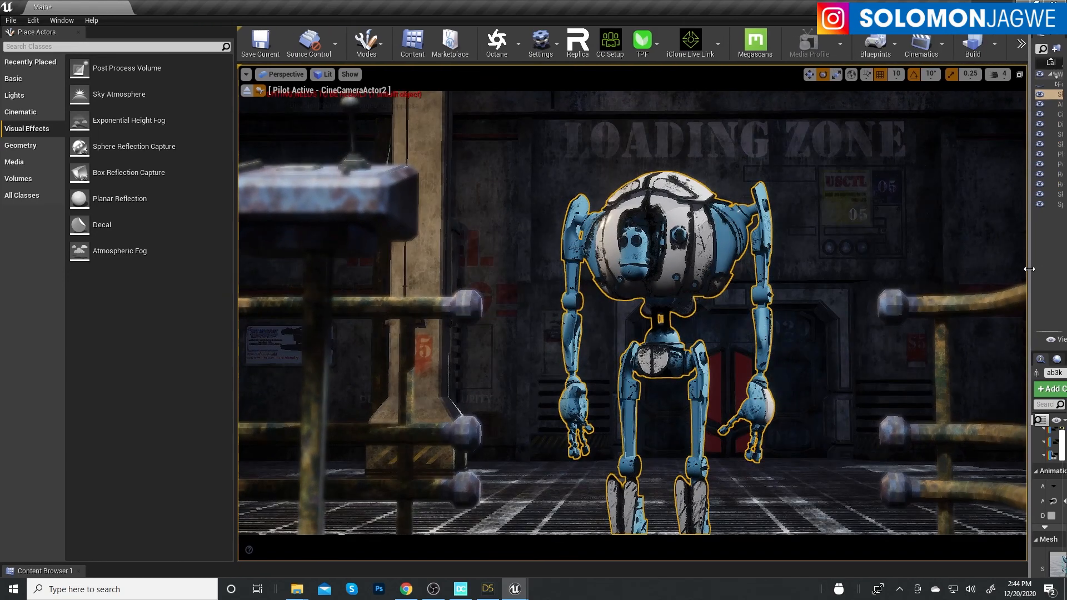